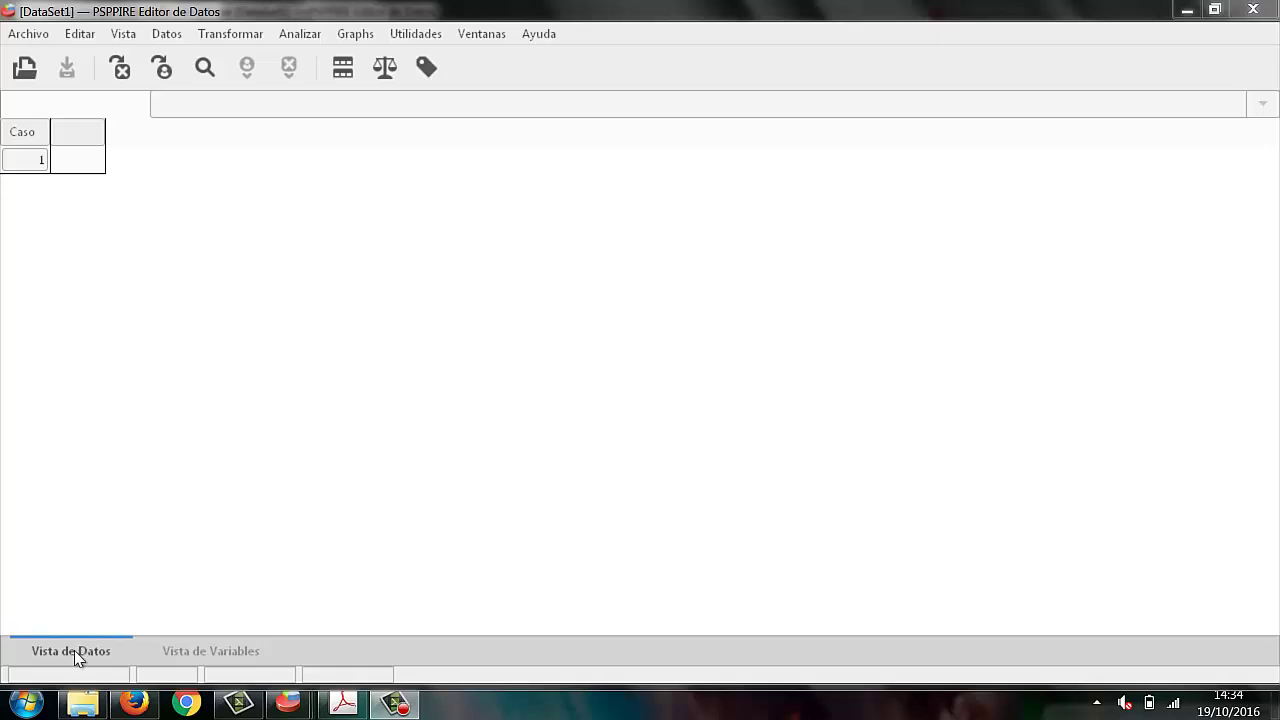
Step: Create a first variable named pH in the variable definitions (Vista de Variables)
click(228, 650)
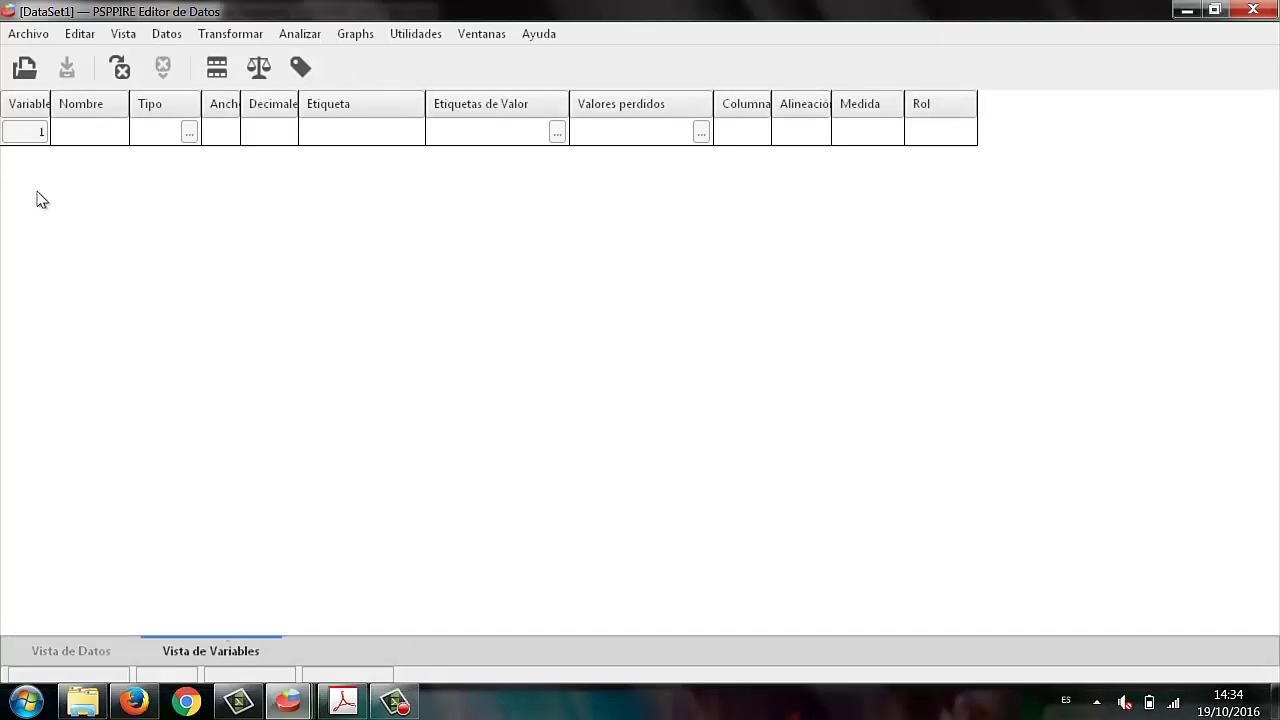
click(84, 136)
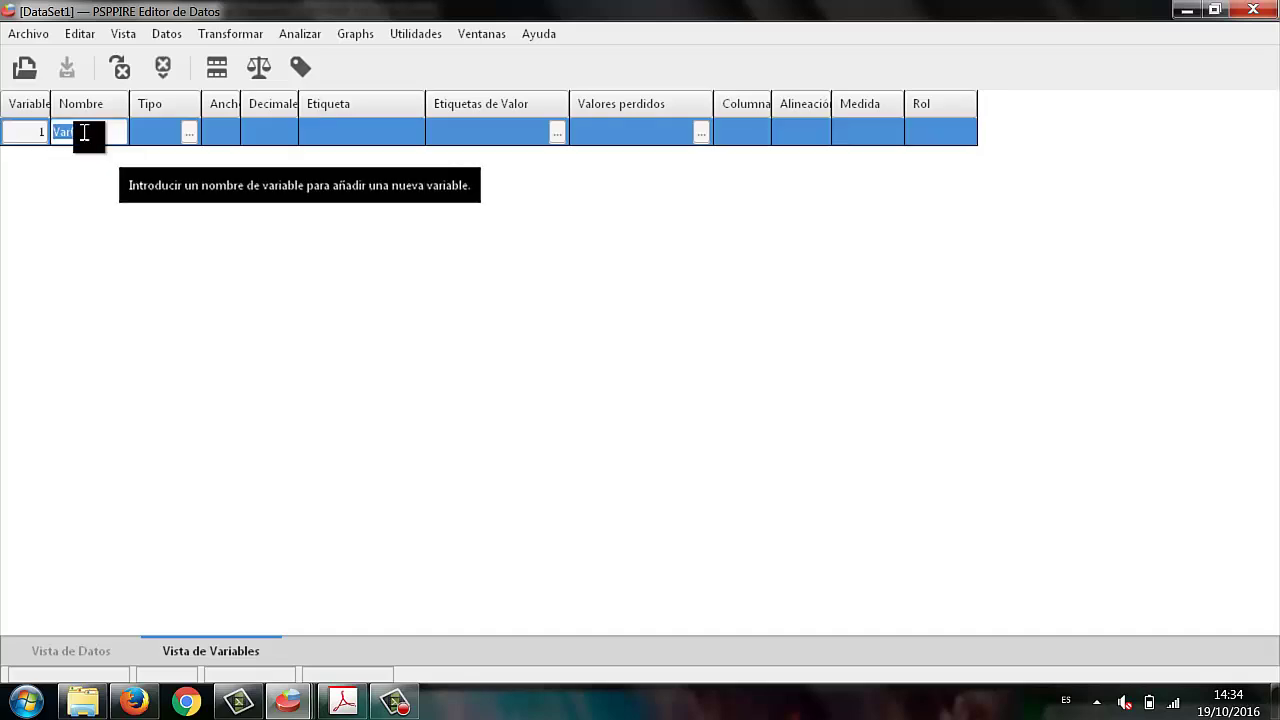
text(pH)
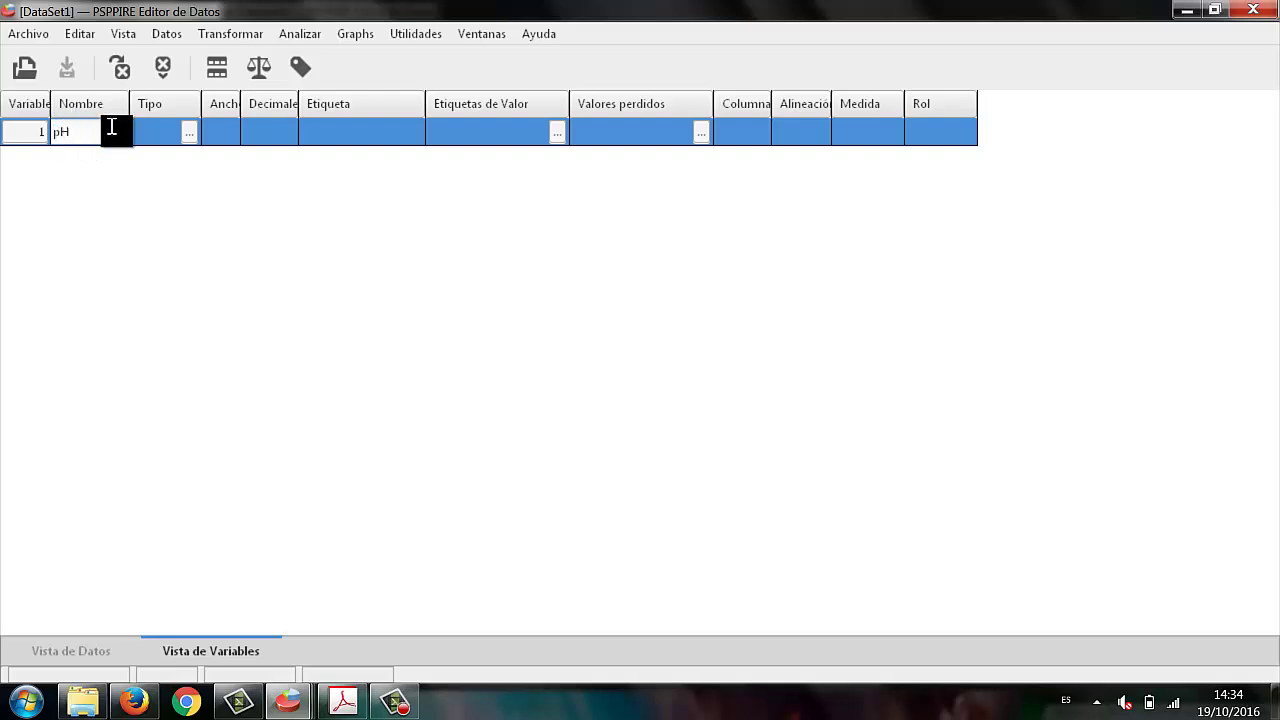
Step: Set the pH variable's numeric format to a width of 4, and dismiss the Windows colour scheme prompt
click(180, 132)
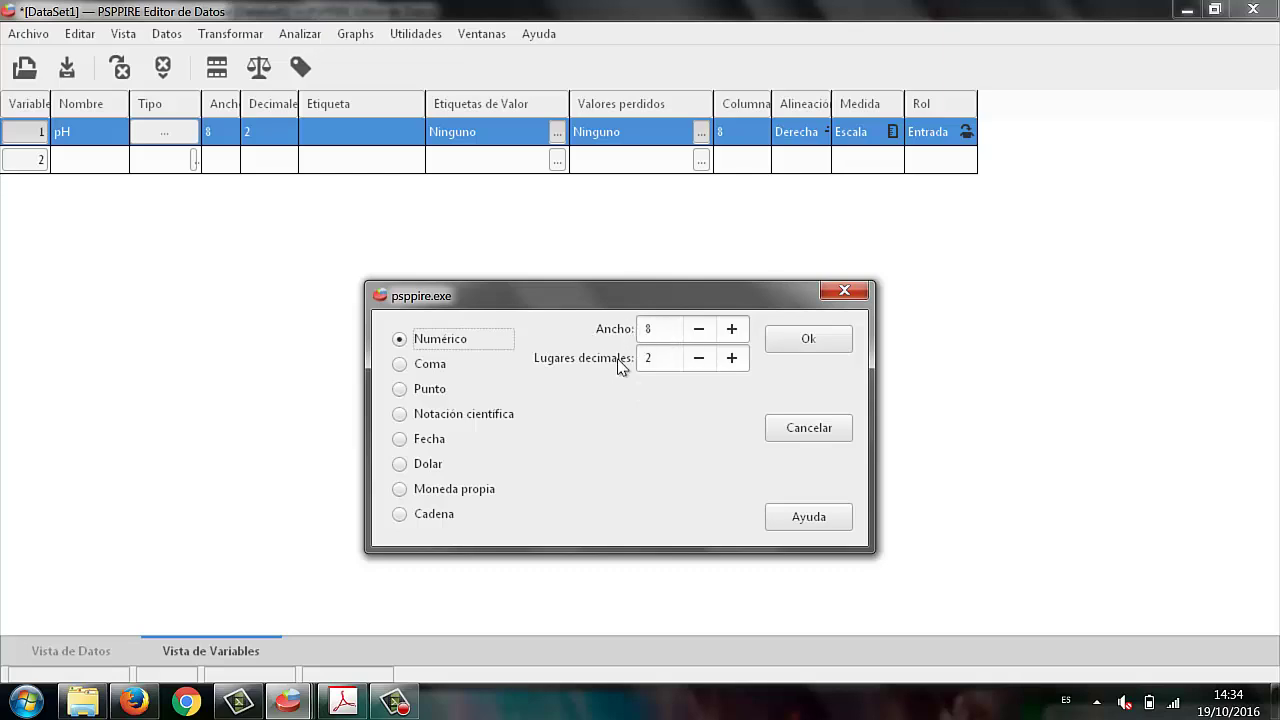
drag(664, 298, 655, 250)
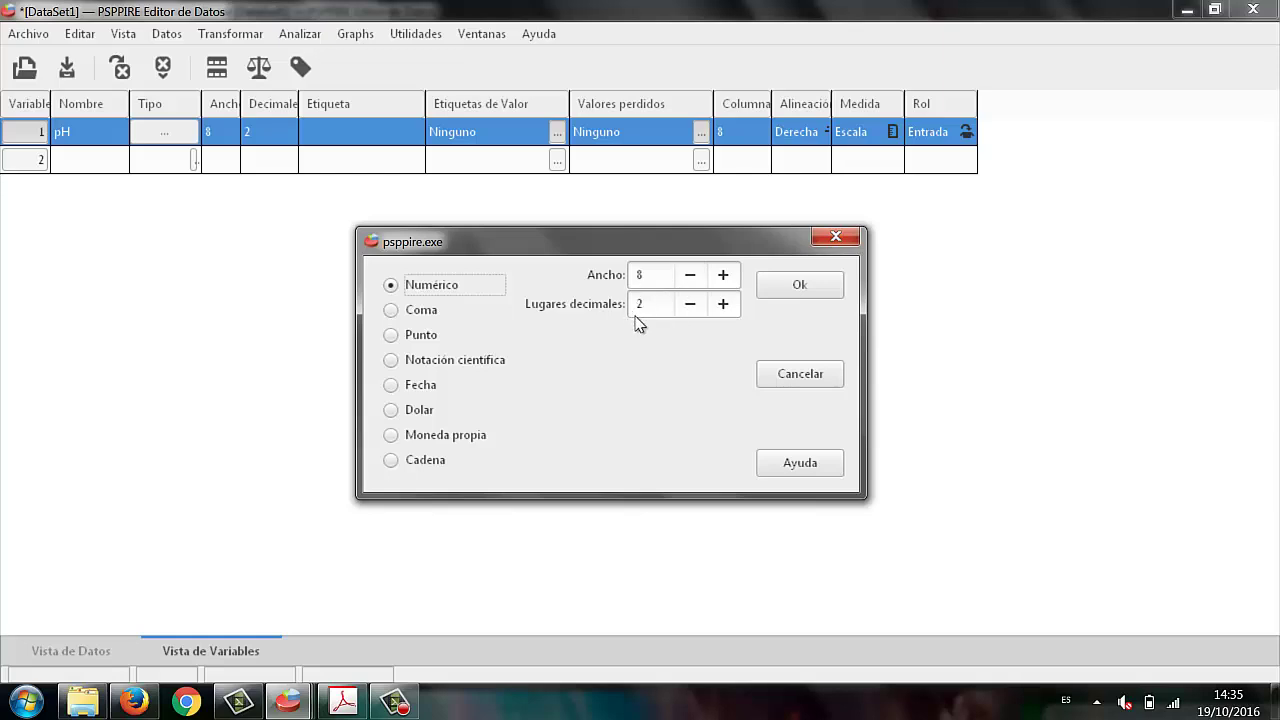
click(692, 277)
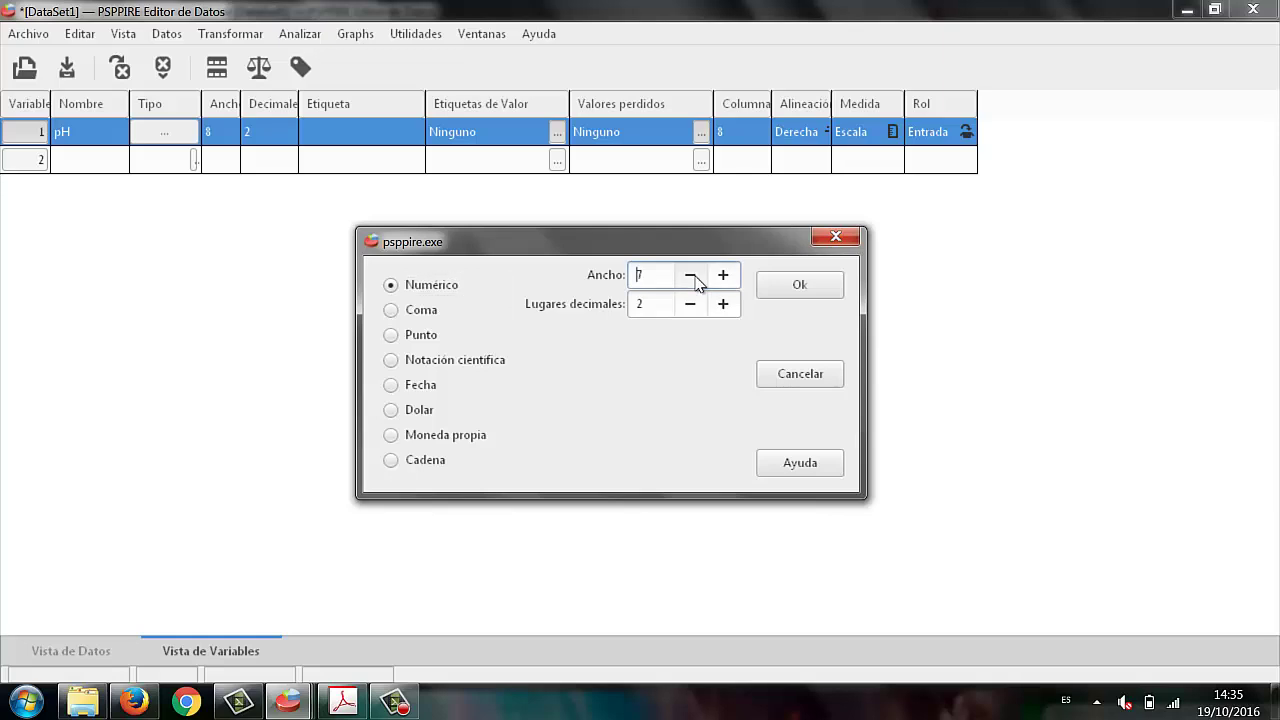
click(692, 277)
click(692, 277)
click(692, 277)
click(692, 277)
click(723, 275)
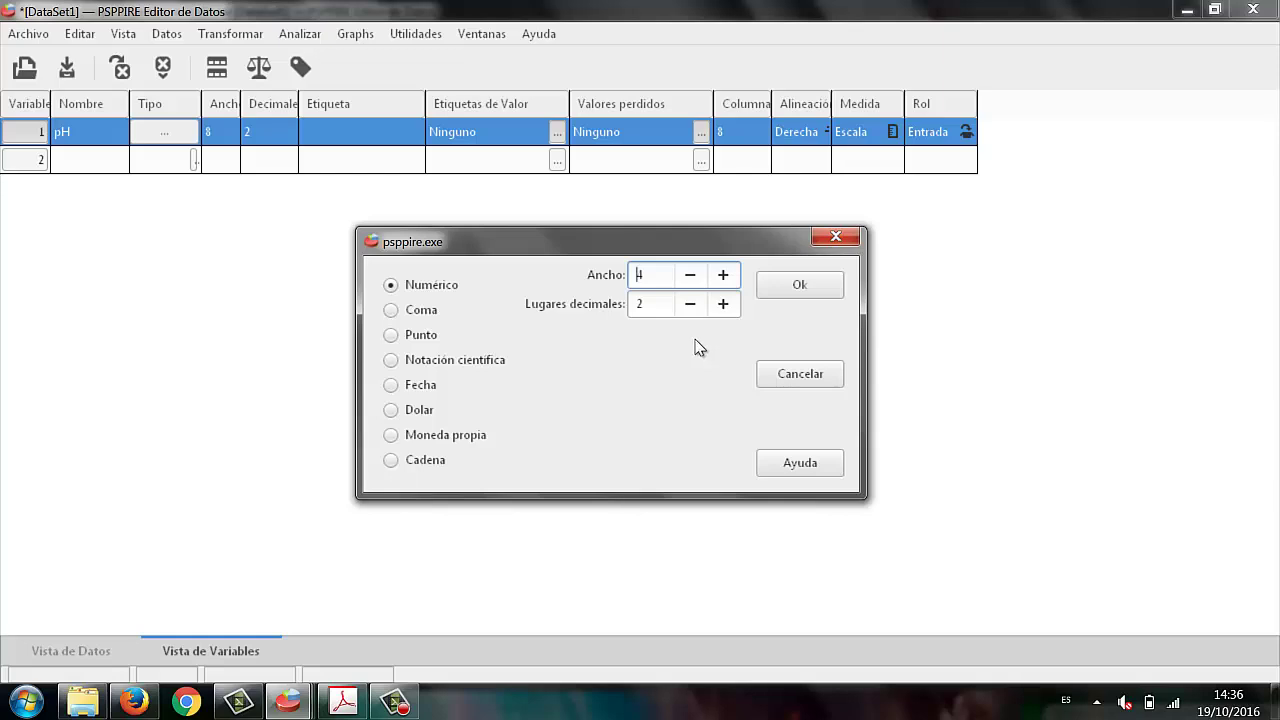
click(803, 287)
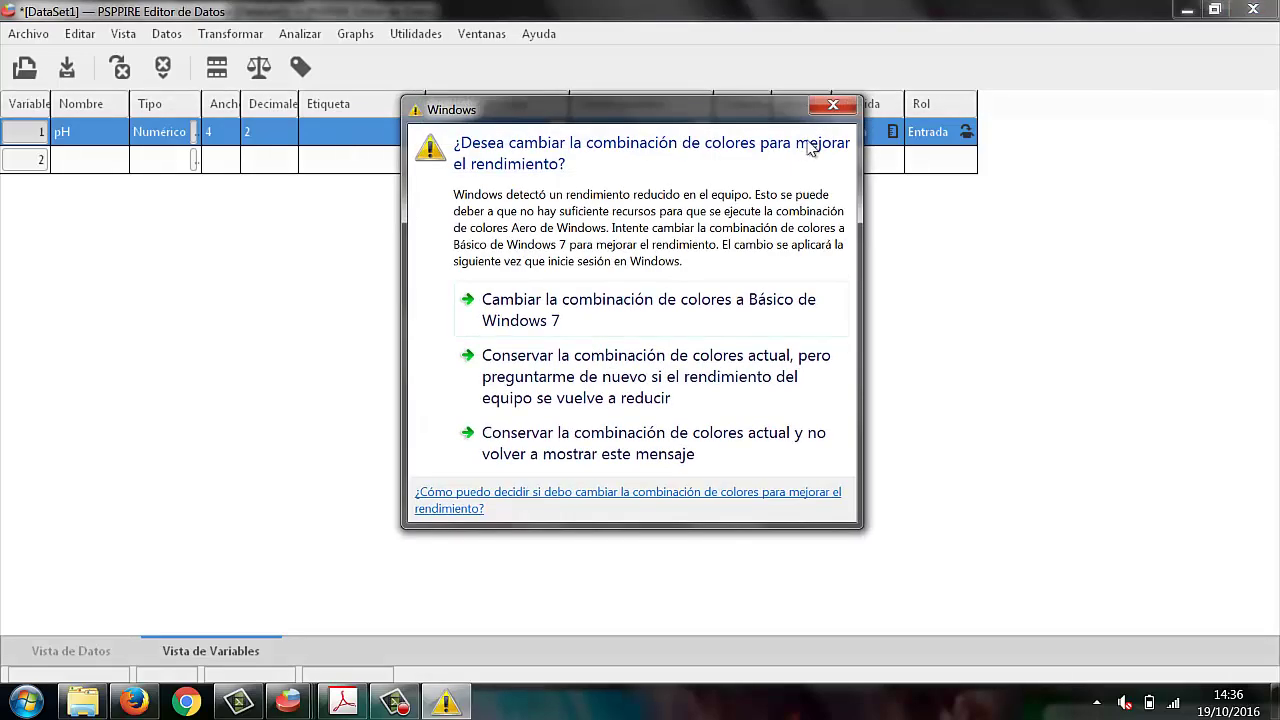
click(829, 106)
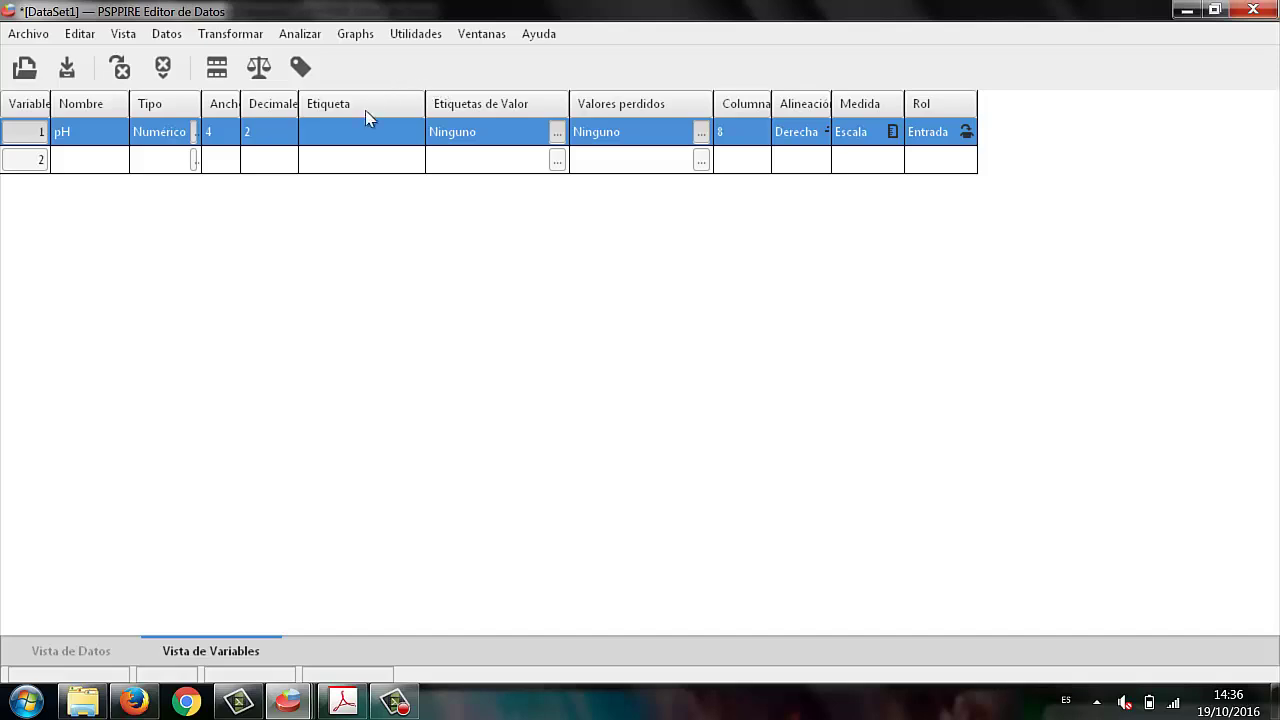
Step: Define the missing values of pH as an interval from 14.01 to 99.99
click(701, 134)
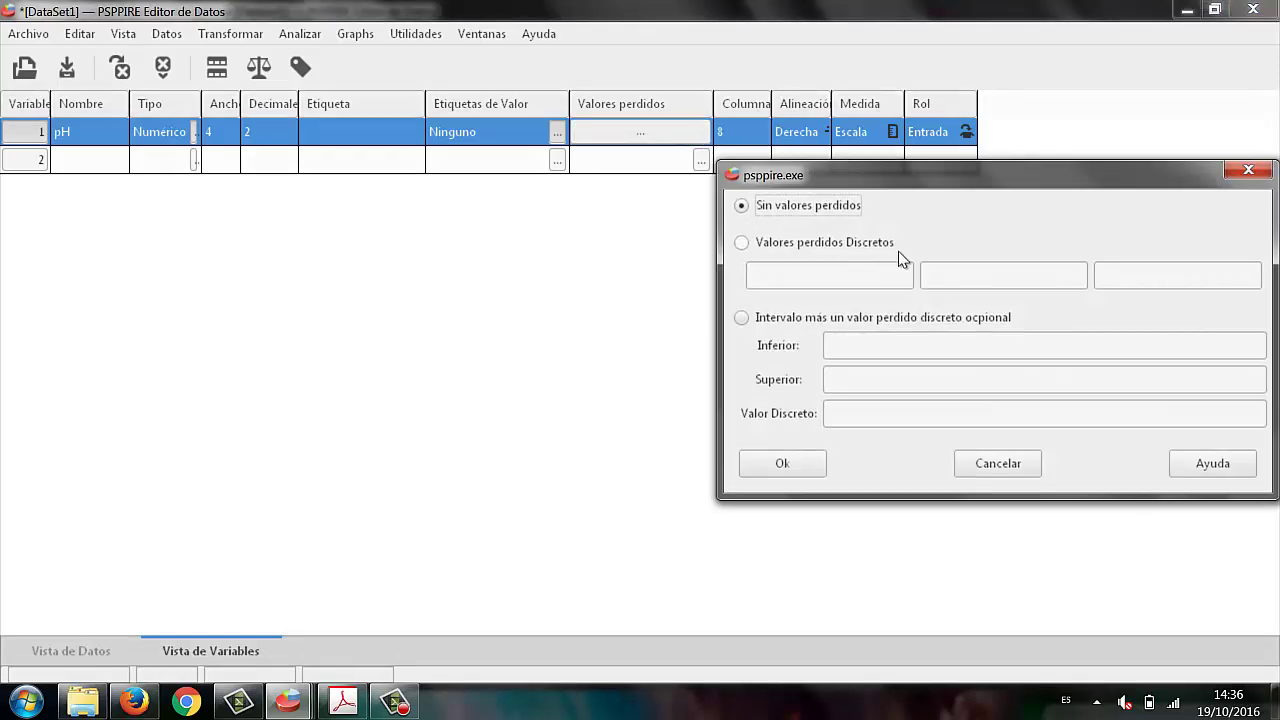
drag(1018, 190, 726, 179)
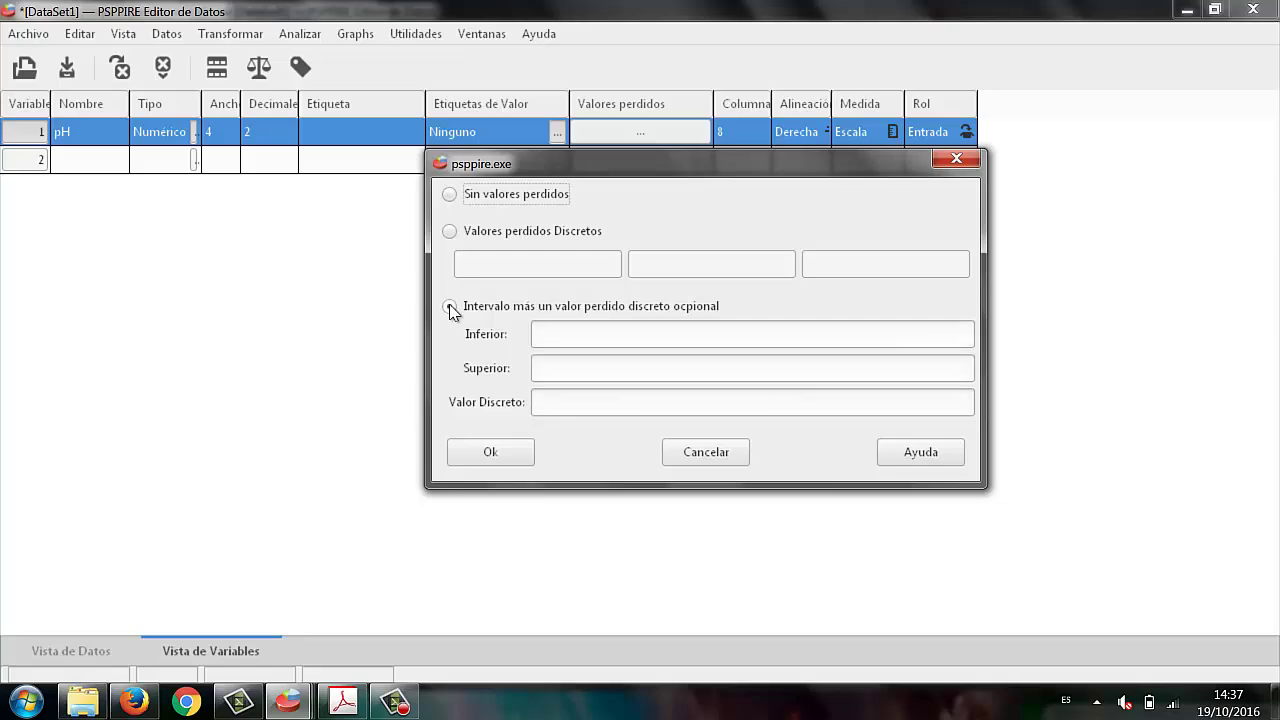
click(450, 307)
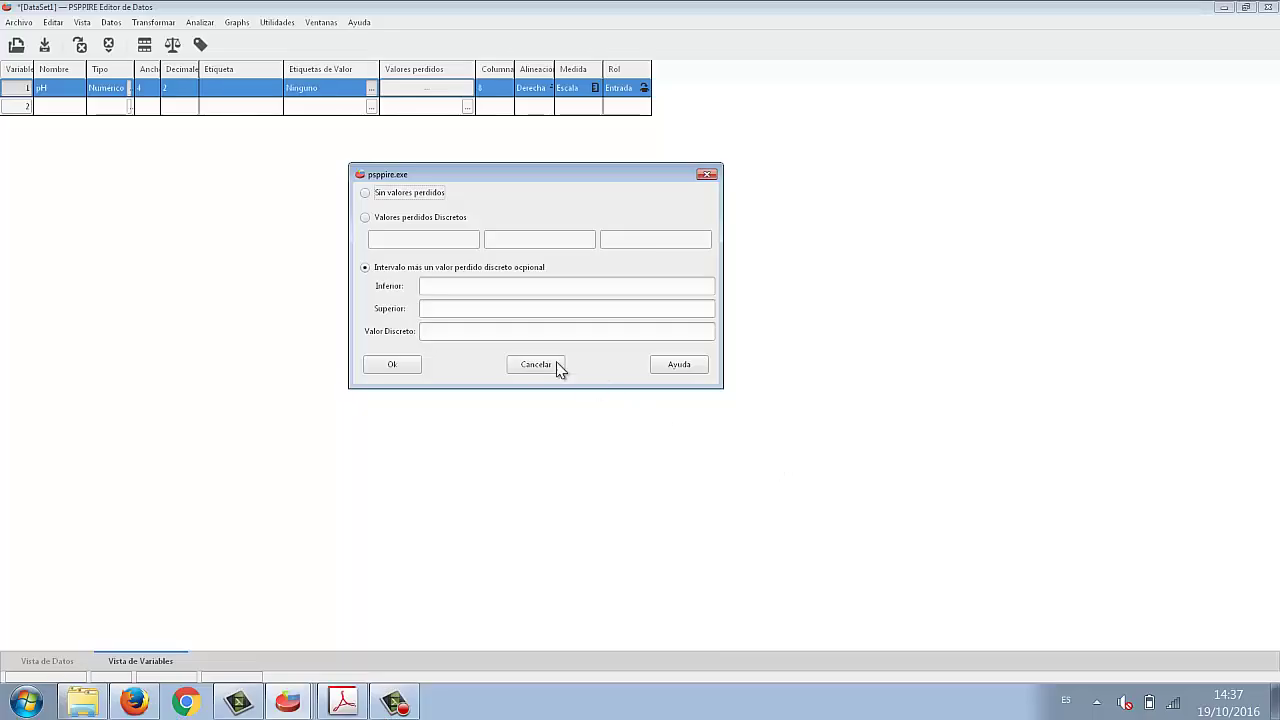
click(455, 286)
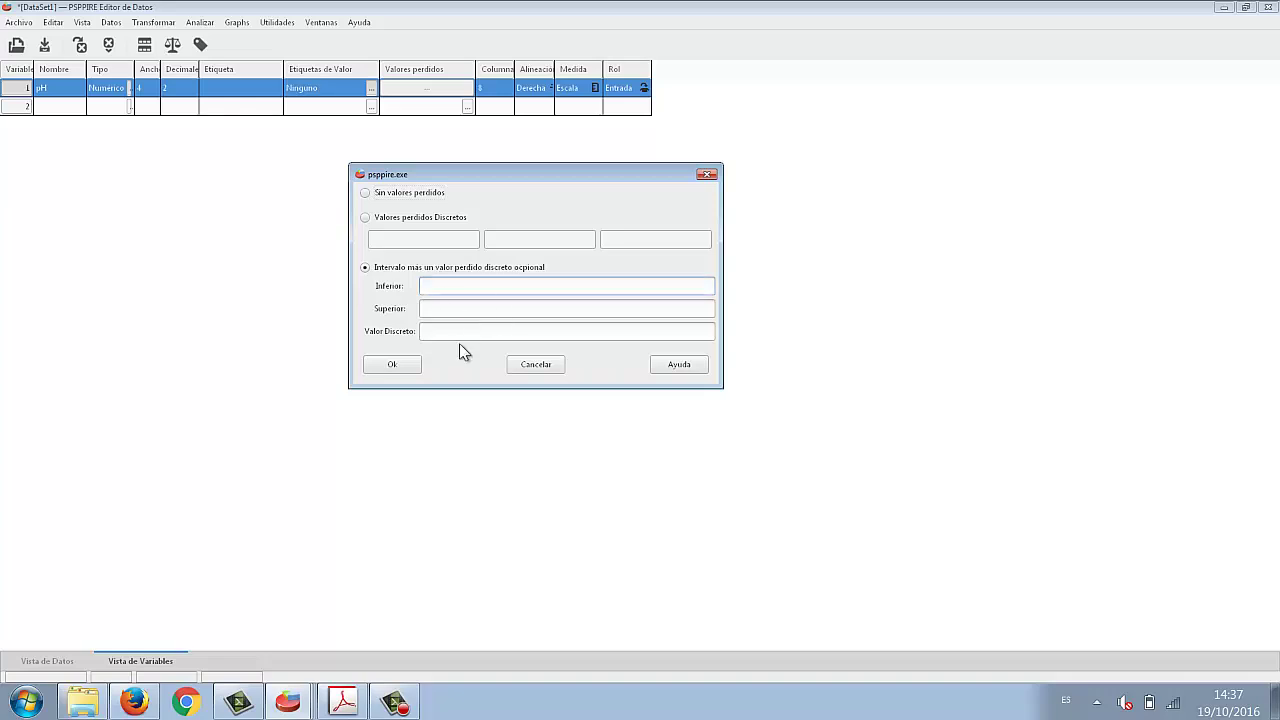
text(14.01)
click(445, 308)
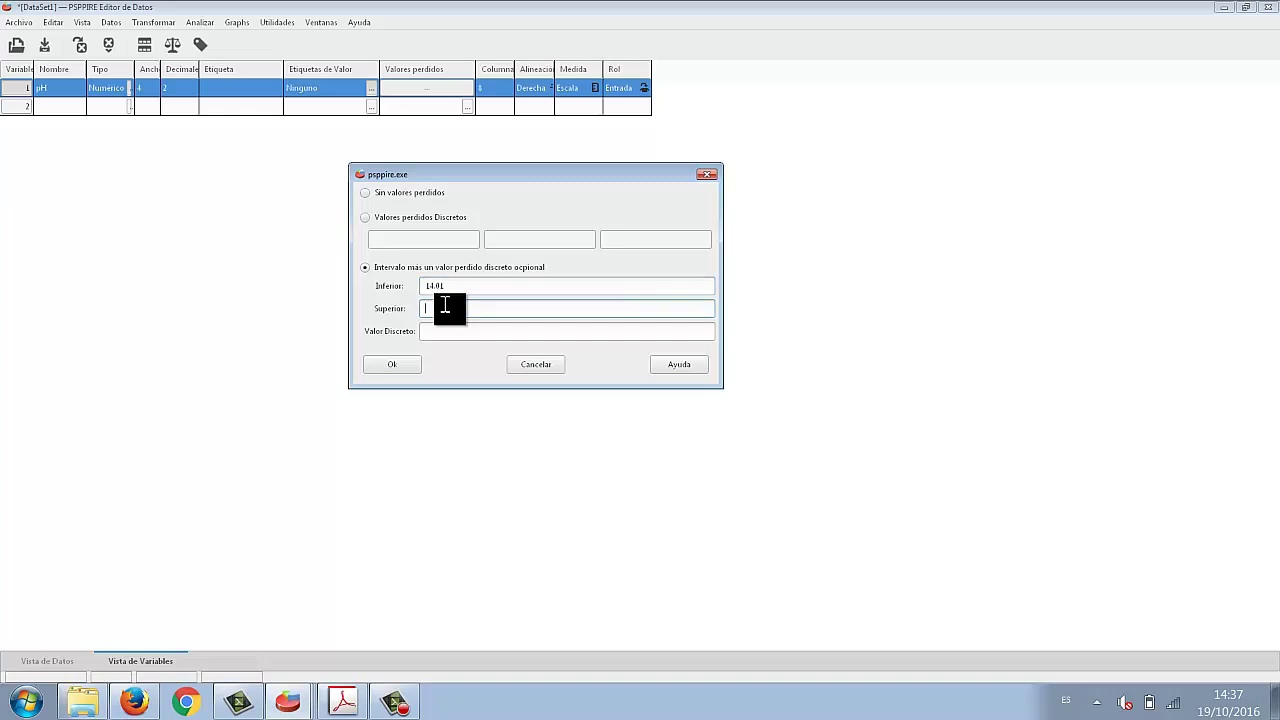
text(99.99)
click(393, 366)
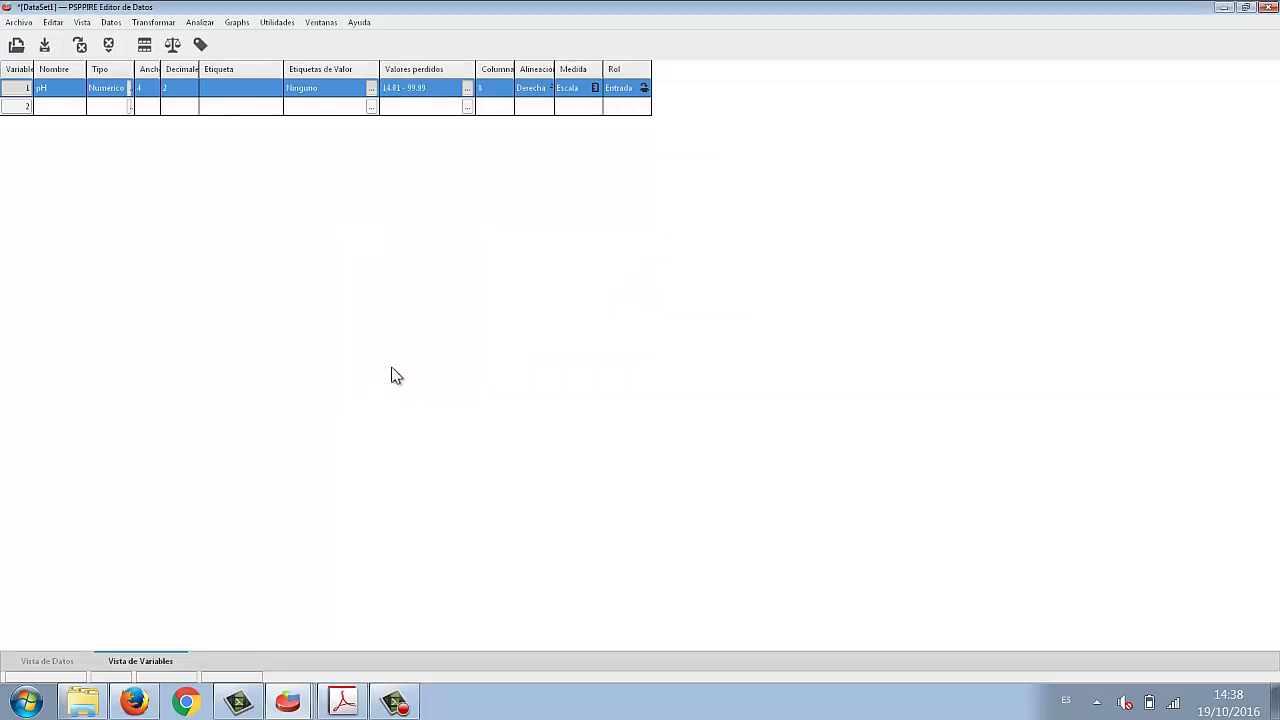
Step: Choose Derecha alignment, Escala measure and Entrada role for the pH variable
click(533, 89)
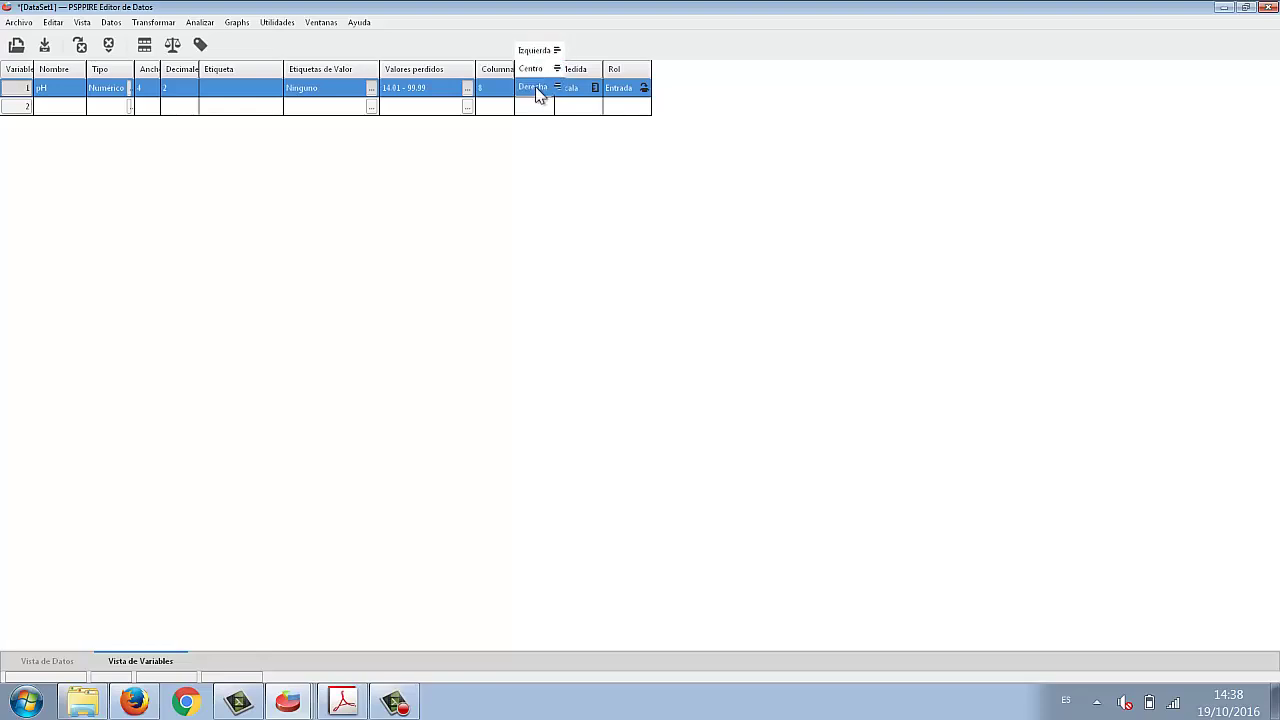
click(535, 87)
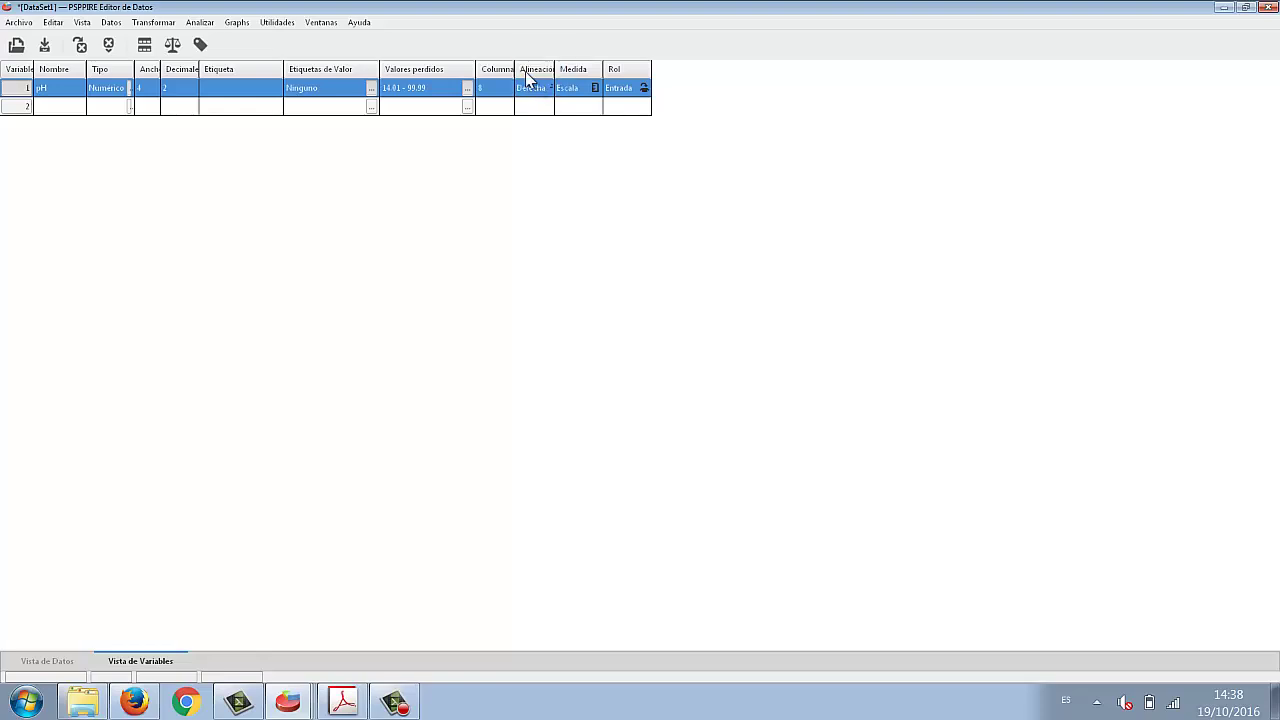
click(577, 92)
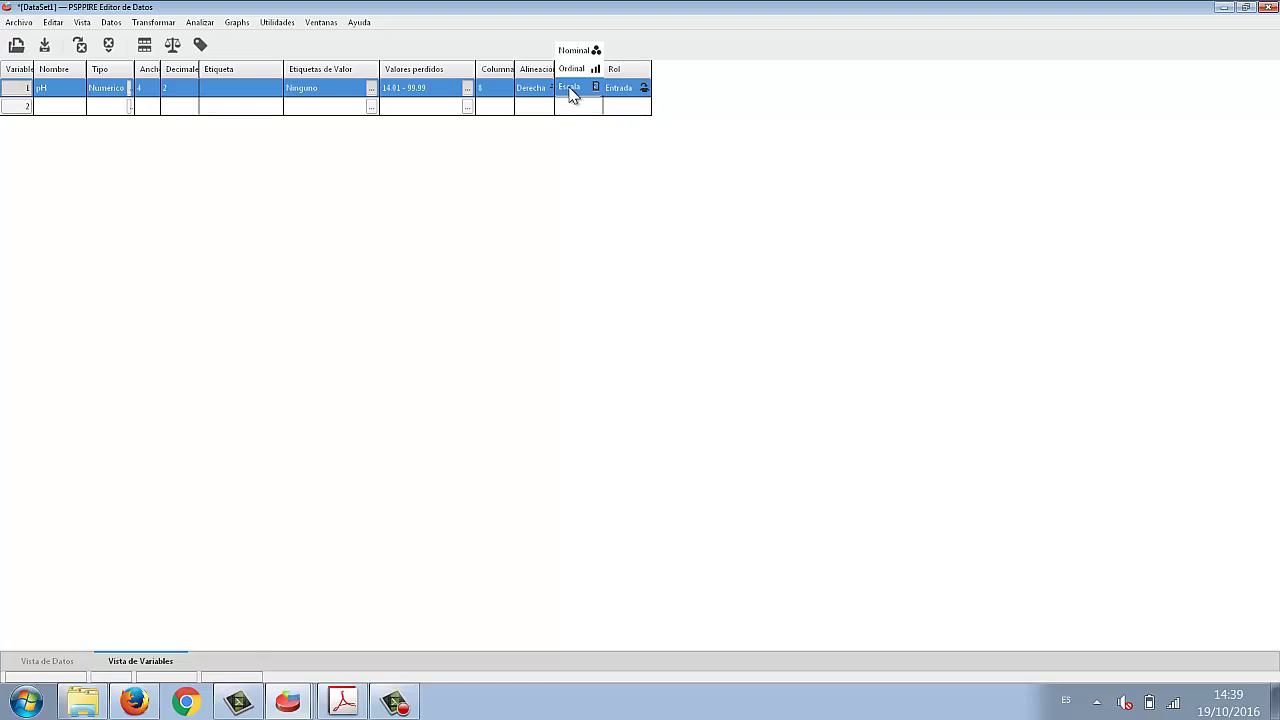
click(571, 94)
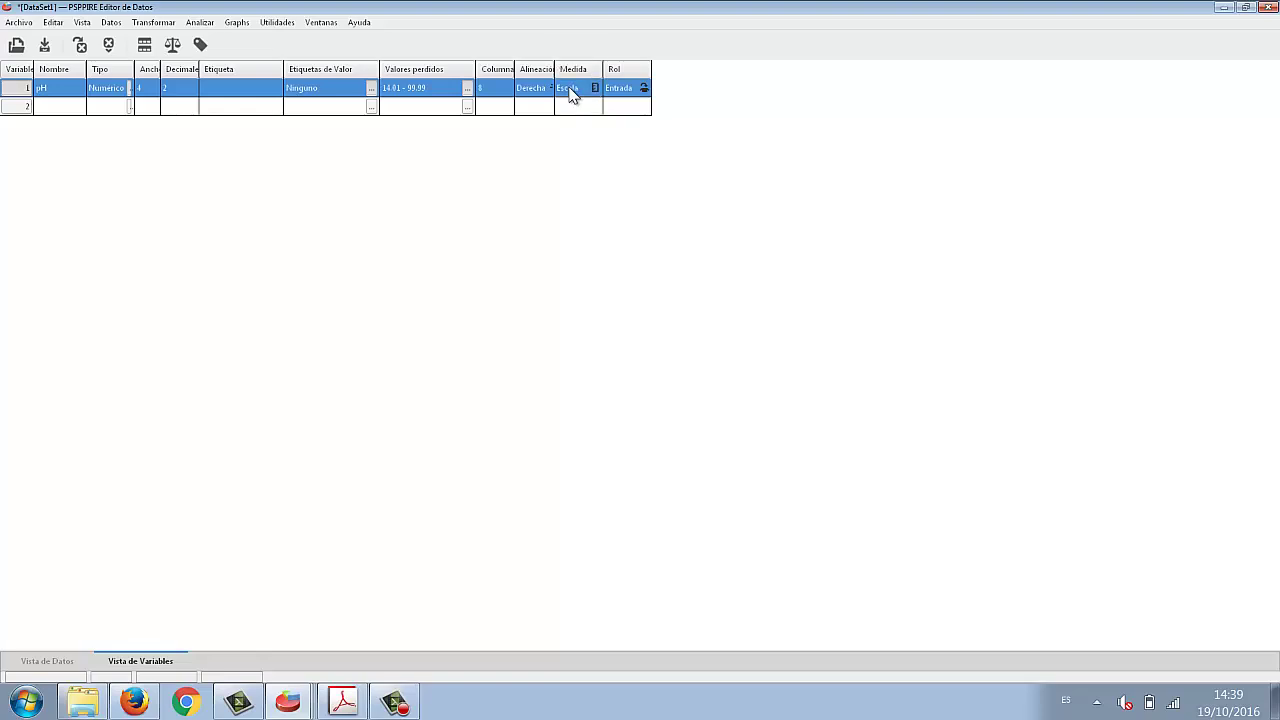
click(631, 97)
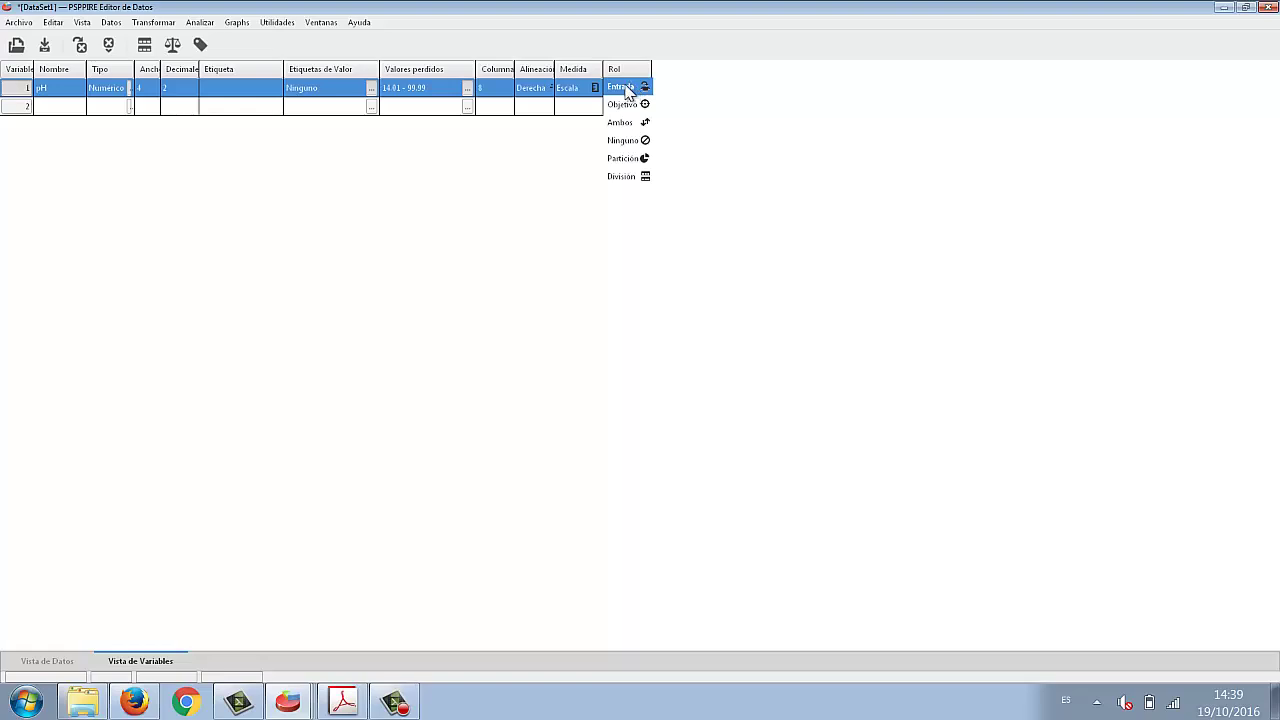
click(627, 90)
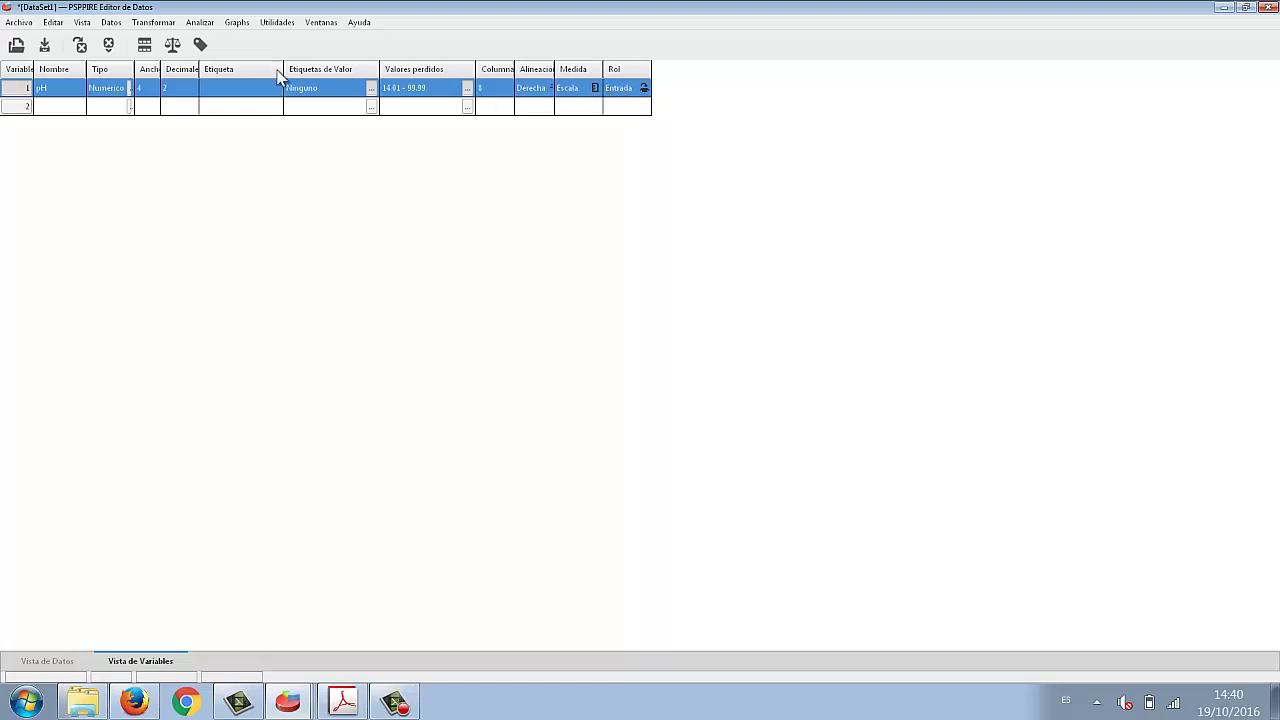
Step: Add a second variable named Punto_toma_muestra below pH
click(59, 108)
click(59, 108)
text(P)
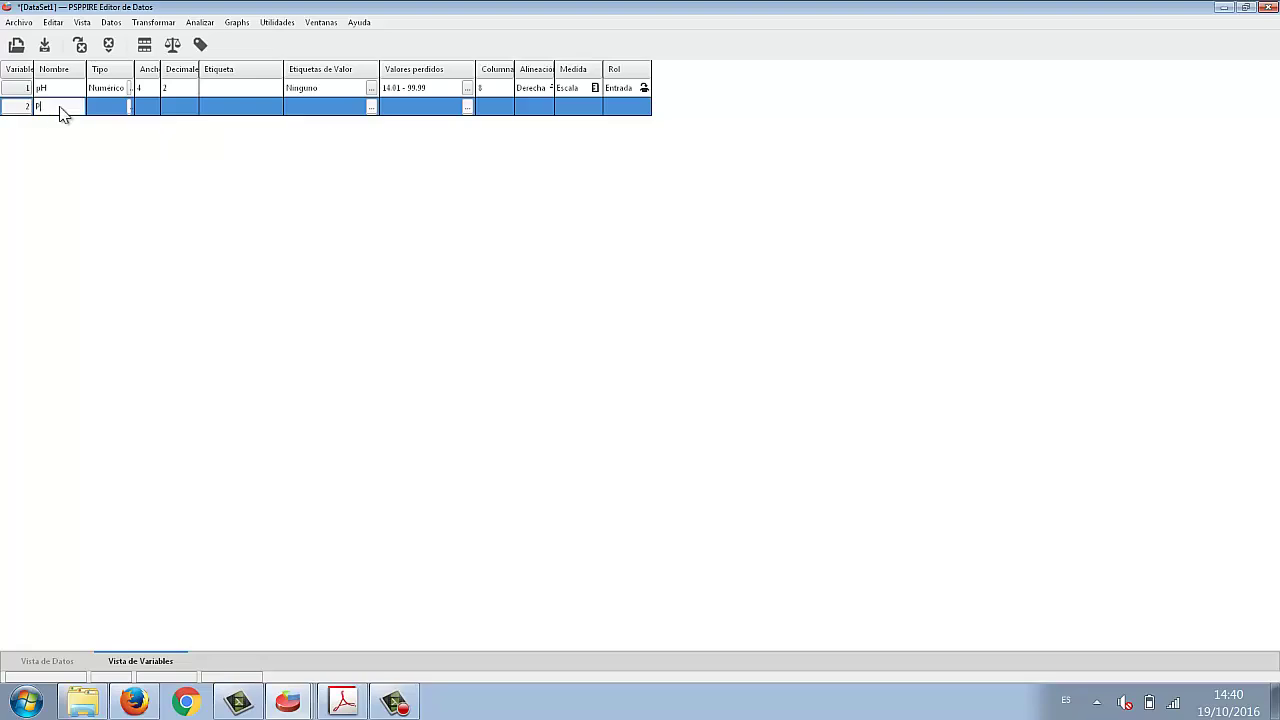
text(unto)
text(_coma)
text(_muestra)
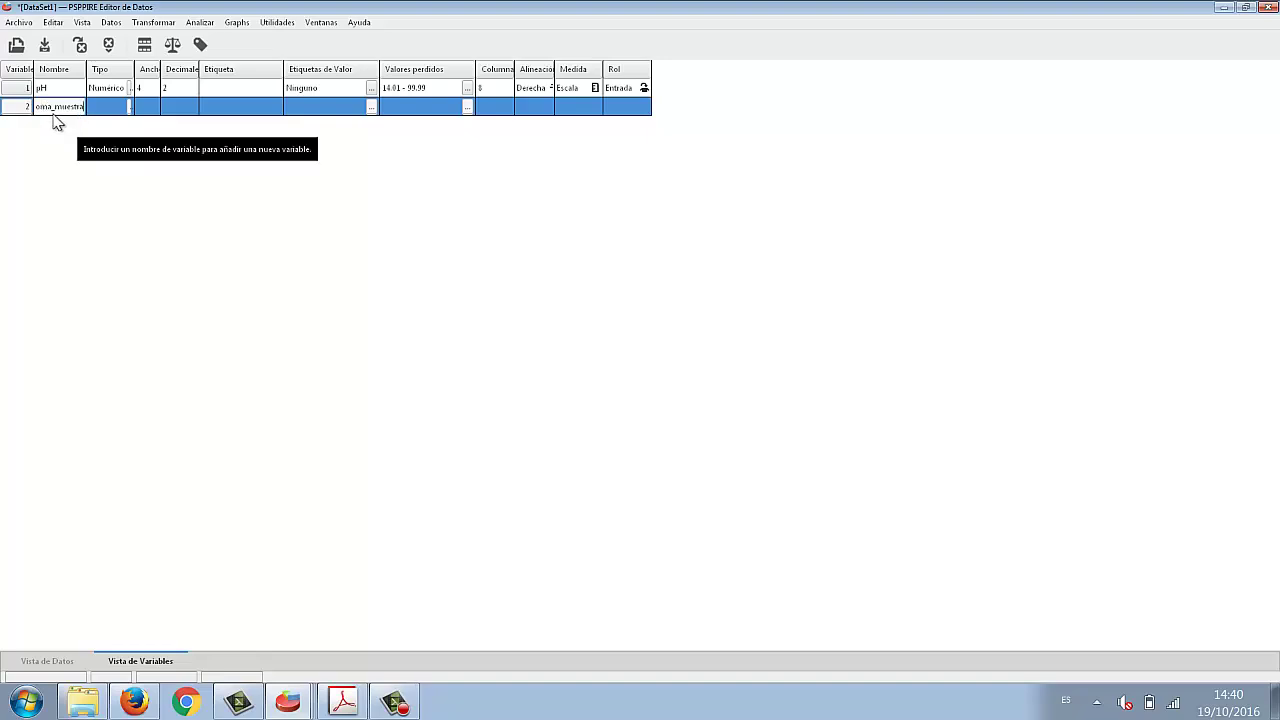
Step: Set the Punto_toma_muestra variable's numeric format to a width of 1 with 0 decimal places
click(130, 108)
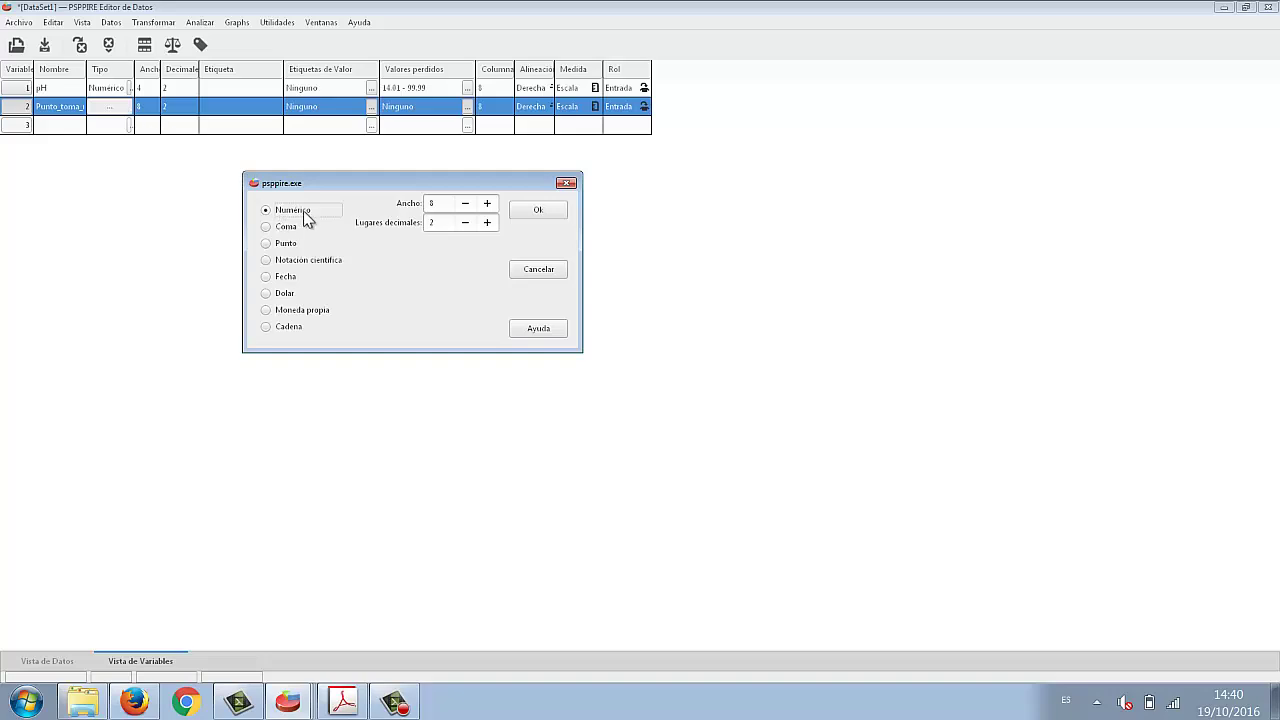
click(466, 223)
click(466, 223)
click(468, 205)
click(466, 205)
click(466, 205)
click(466, 205)
click(466, 205)
click(540, 212)
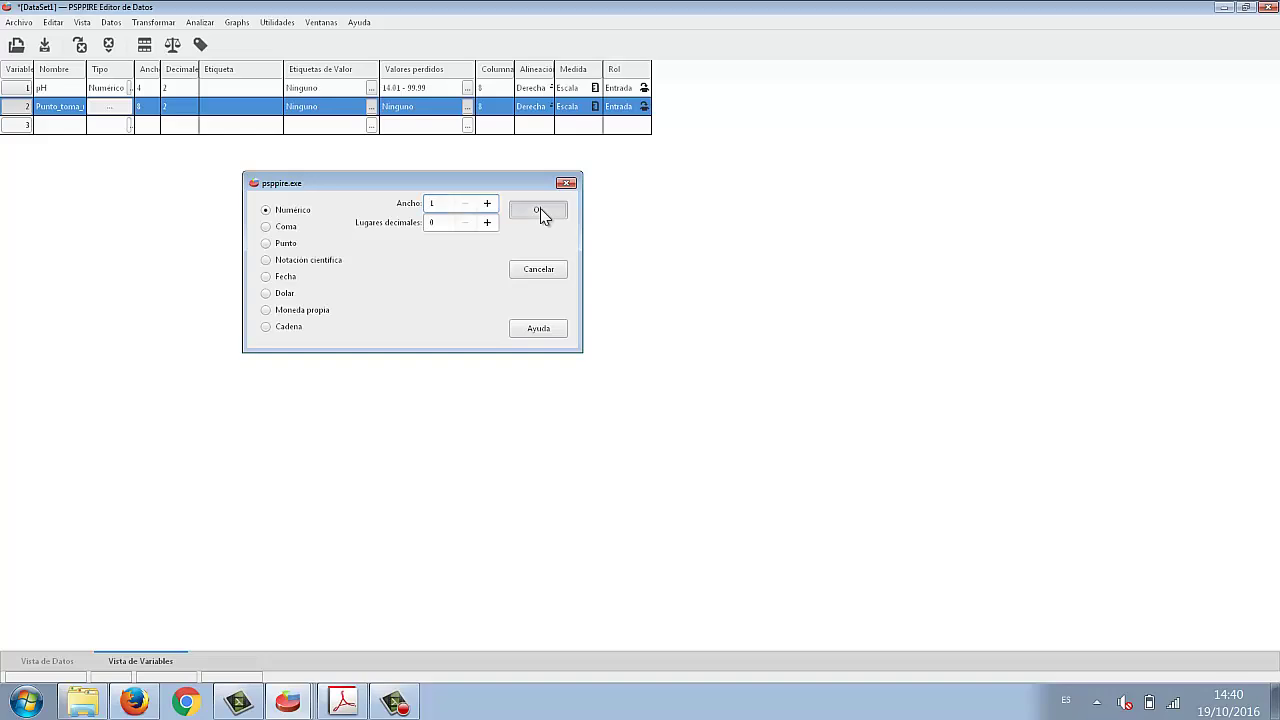
Step: Label the Punto_toma_muestra variable as Punto and add the value label 1 = Blanco
click(222, 111)
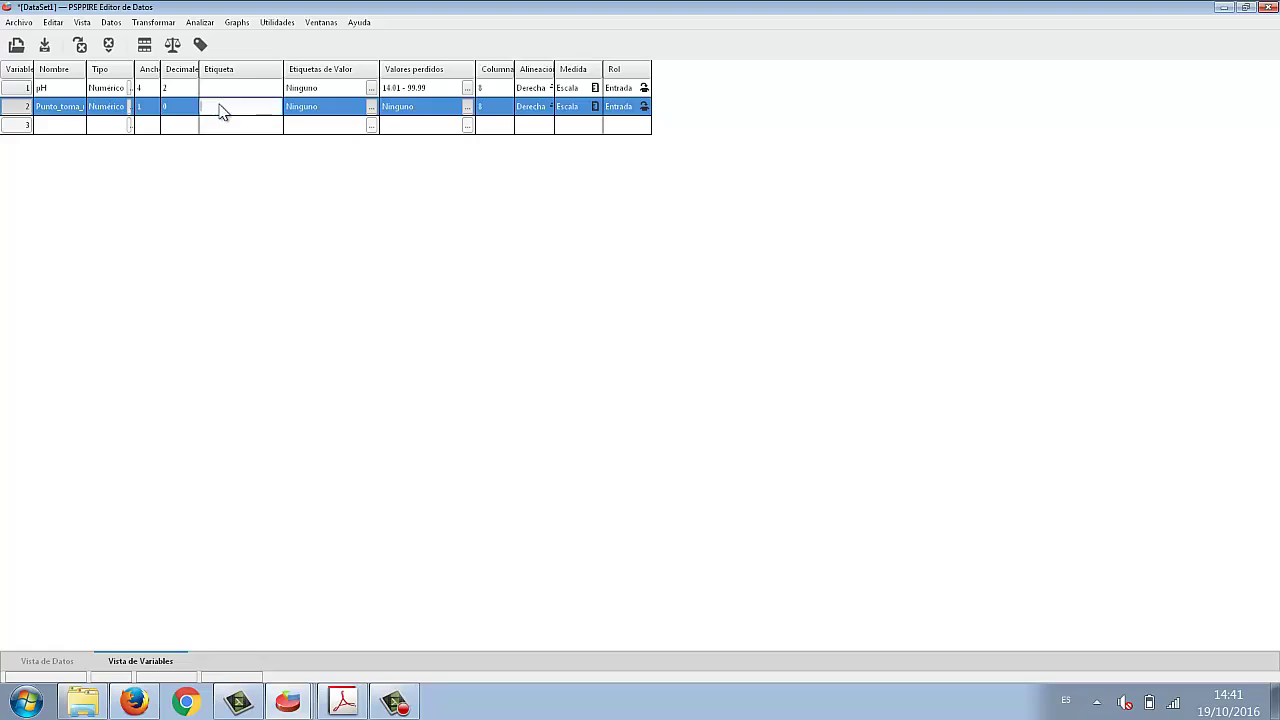
text(Punto)
click(370, 107)
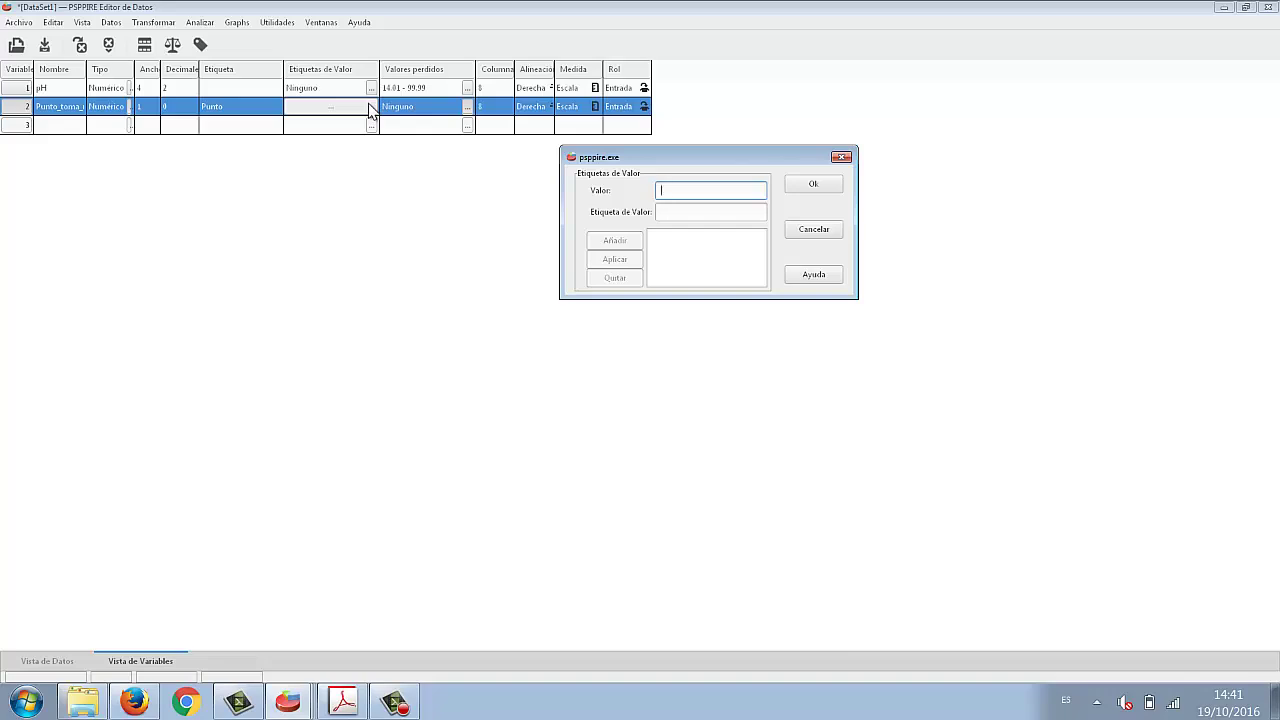
text(1)
key(Tab)
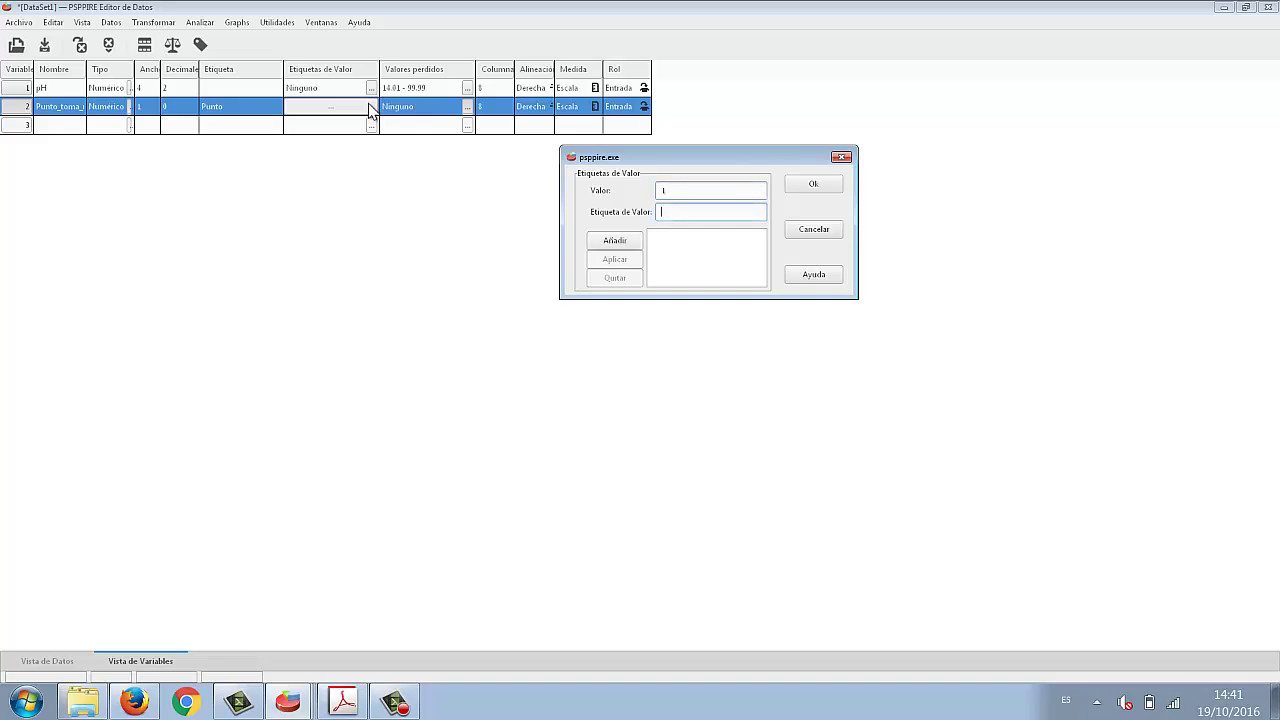
text(Blanco)
key(Return)
Step: Add the value labels 2 = Vertido and 3 = 100m vertido to Punto_toma_muestra and apply the list
text(2)
key(Tab)
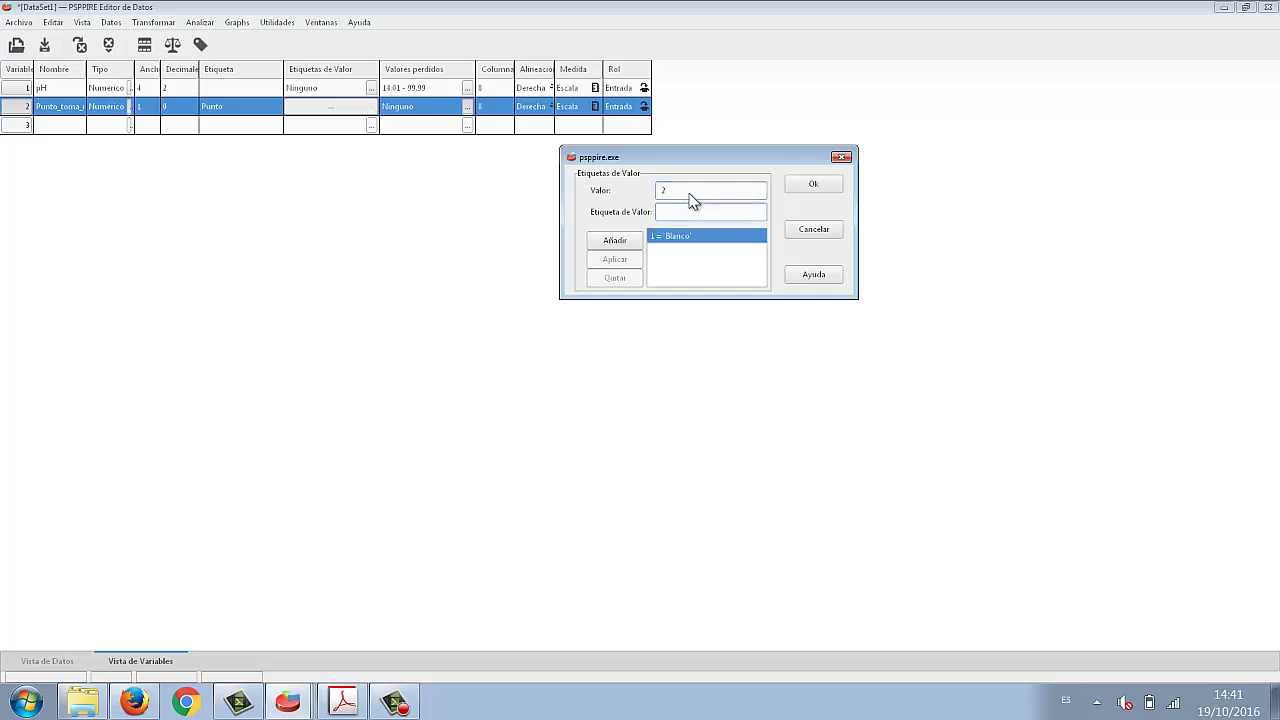
text(Vertido)
key(Return)
text(3)
key(Tab)
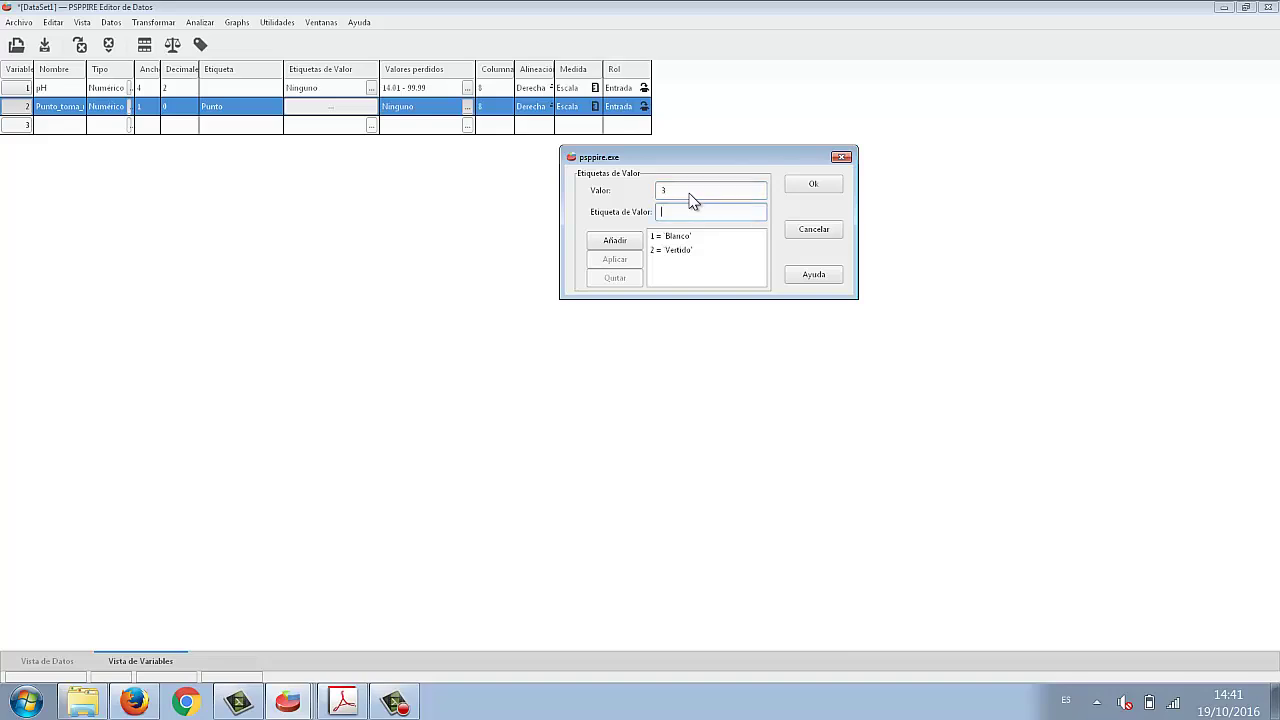
text(10)
key(BackSpace)
text(00m vertido)
key(Return)
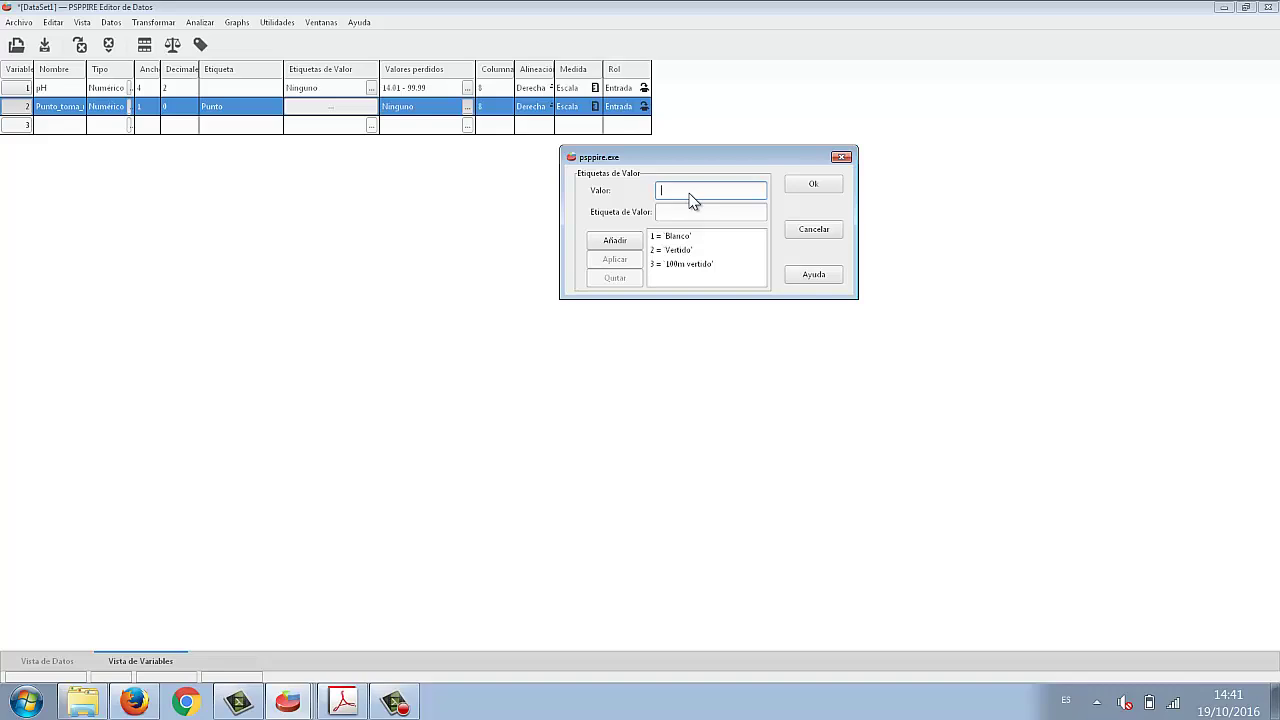
click(822, 190)
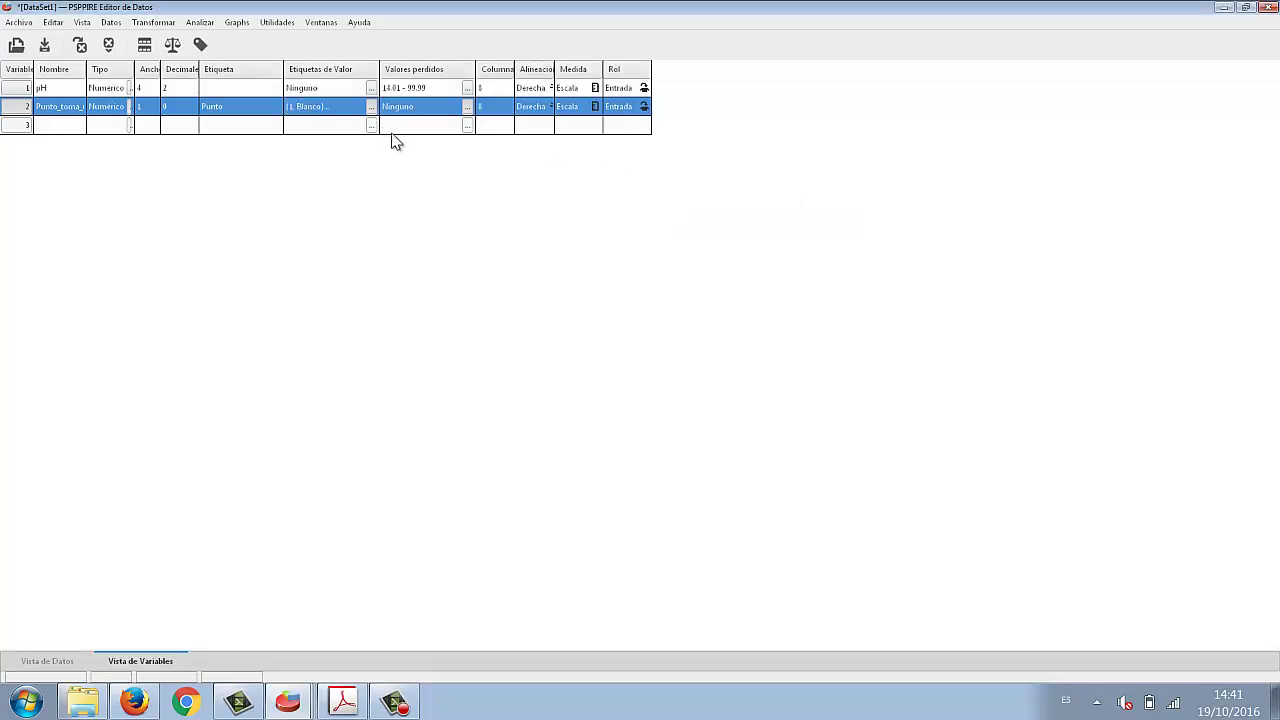
Step: Set the Punto_toma_muestra variable's missing values to the interval 6 to 9 and its measure to Nominal
click(466, 110)
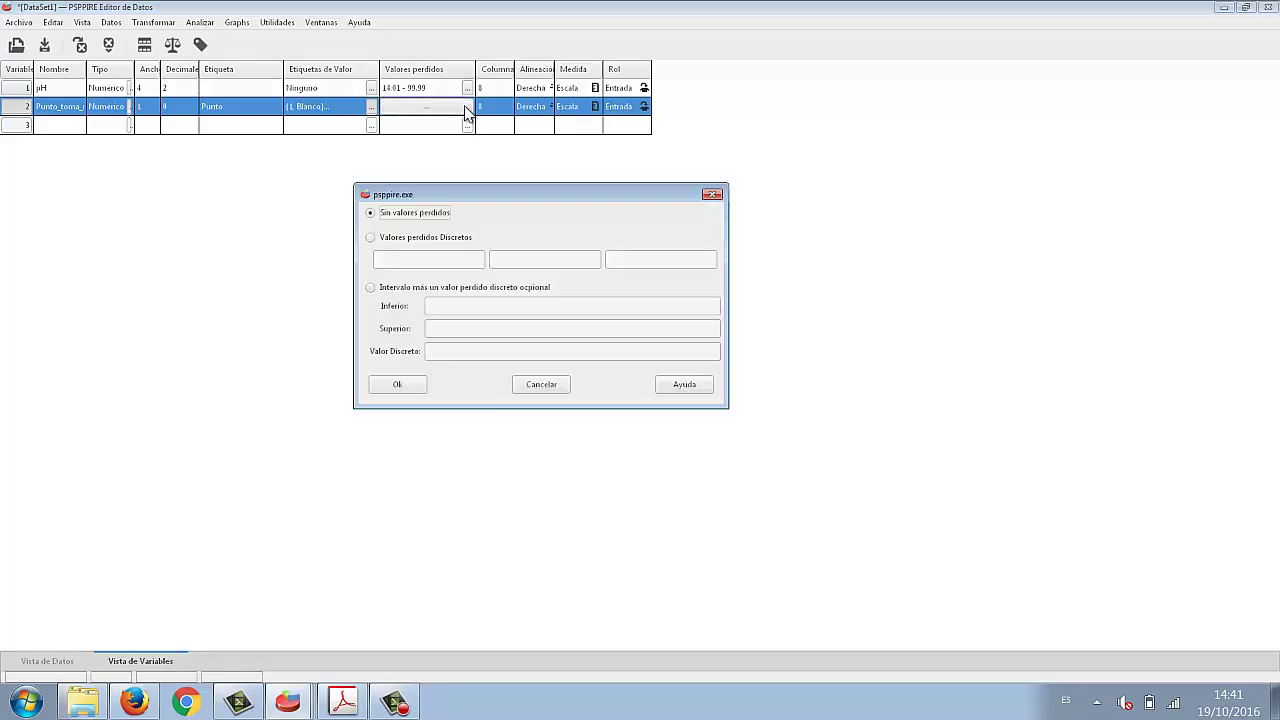
click(390, 290)
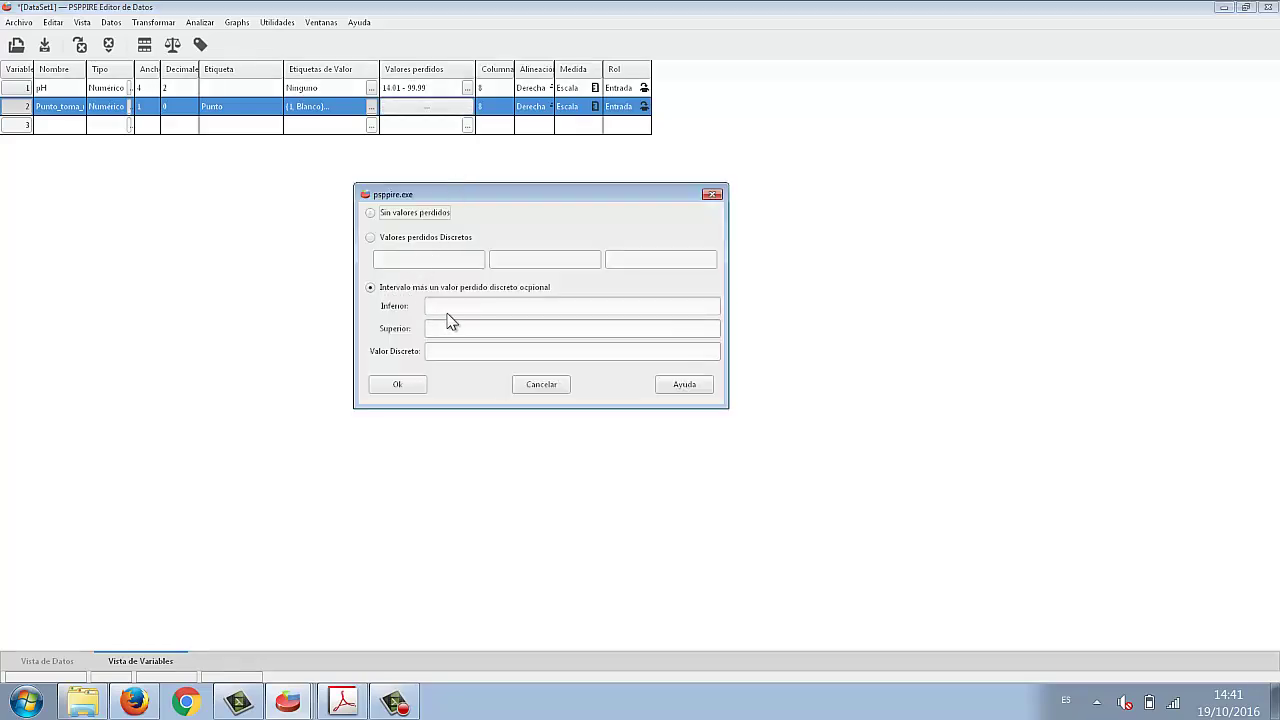
click(448, 310)
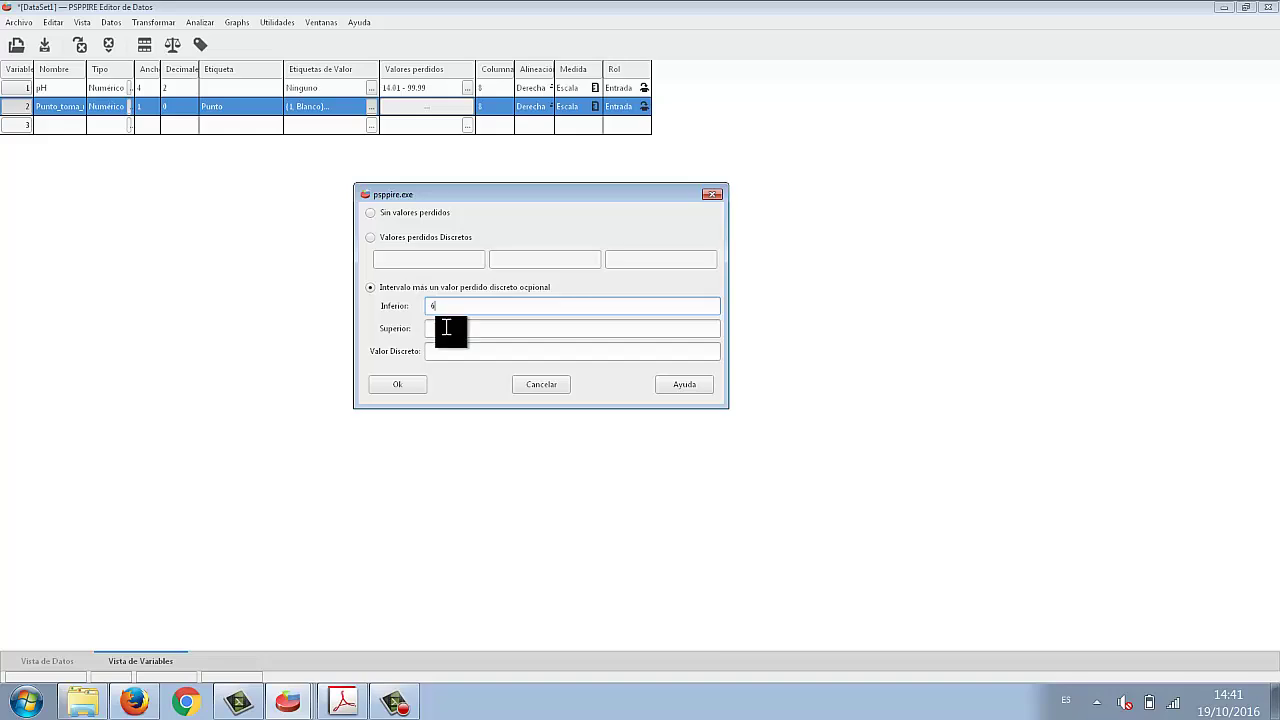
click(447, 331)
text(9)
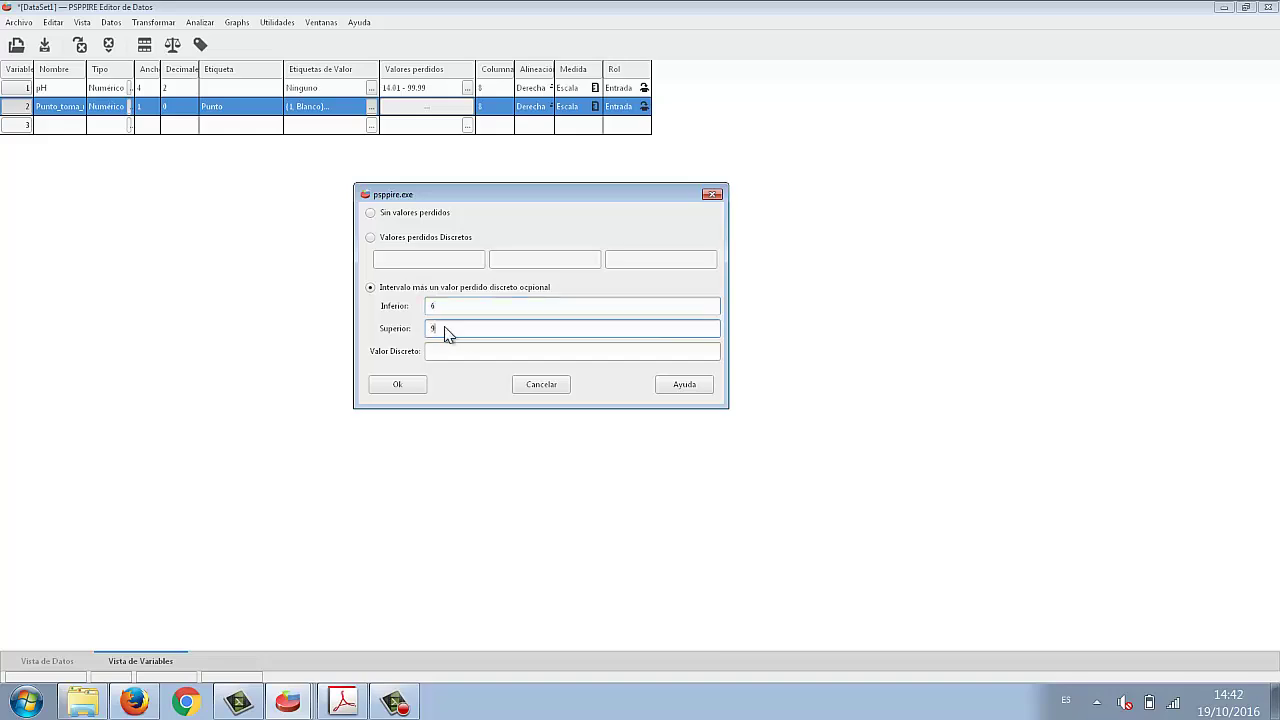
click(392, 385)
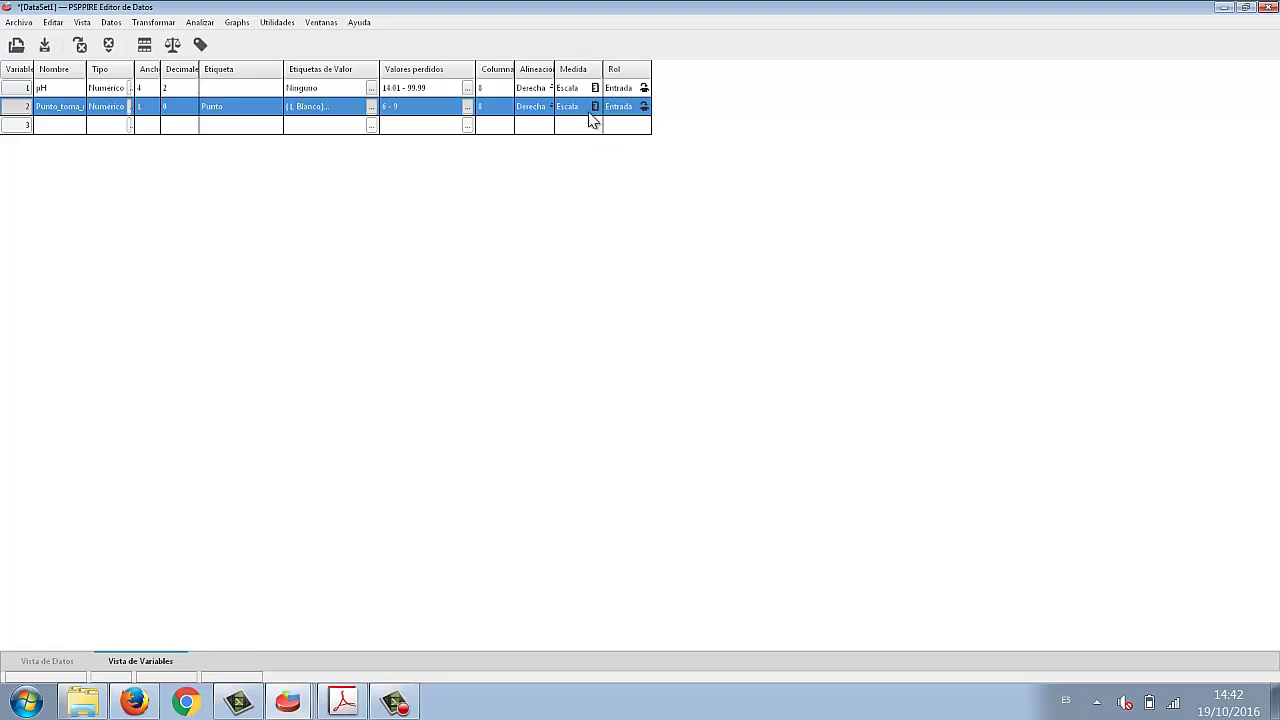
click(589, 109)
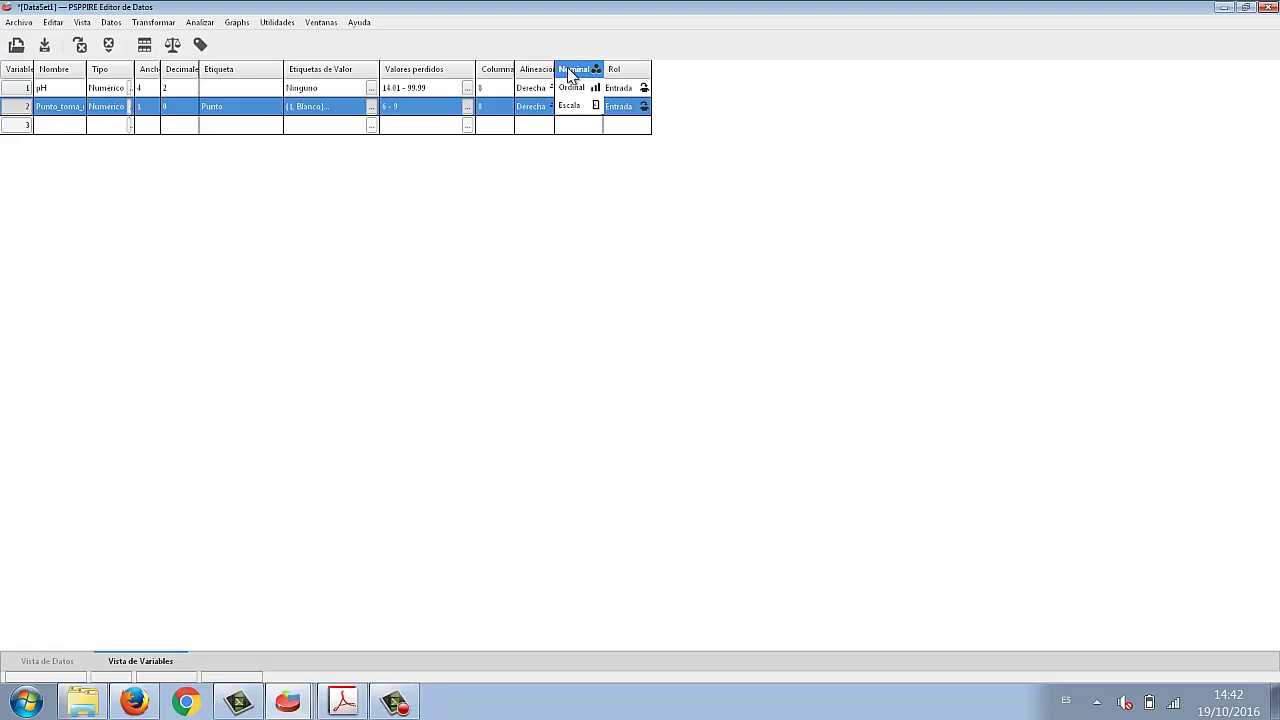
click(571, 72)
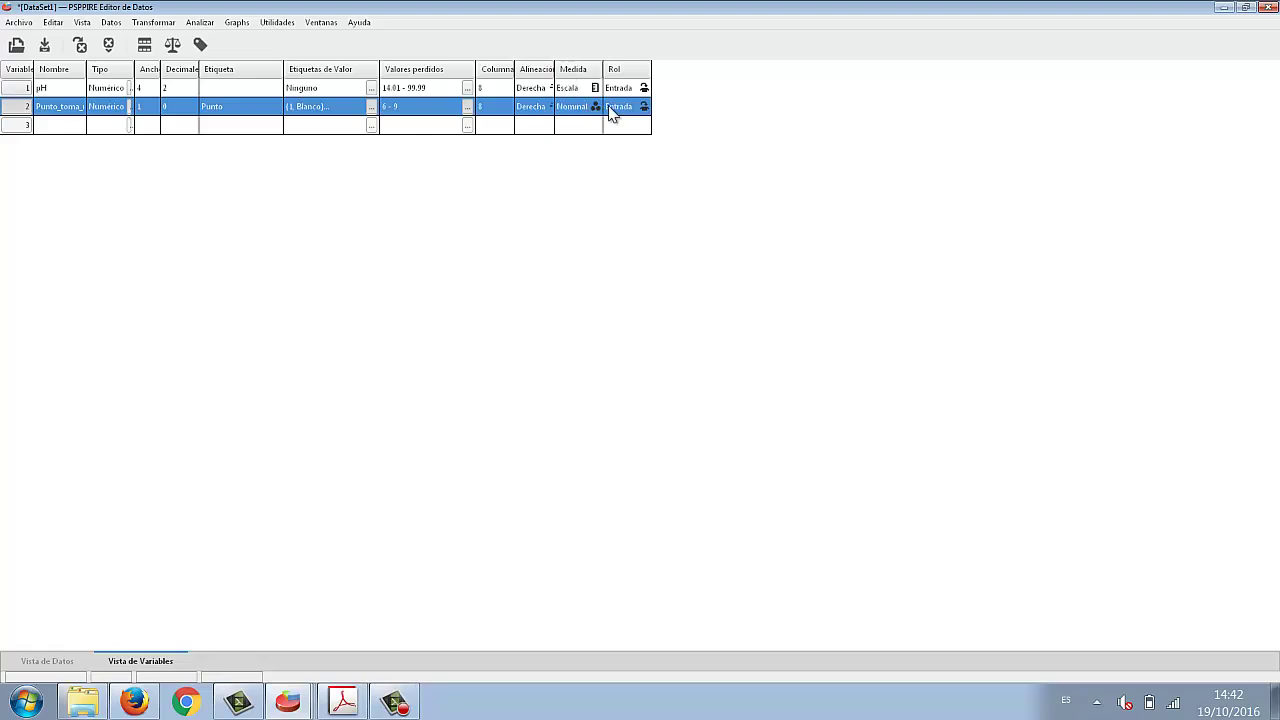
Step: Enter the first case in the data view with pH 7.05 and Punto_toma_muestra 1
click(47, 663)
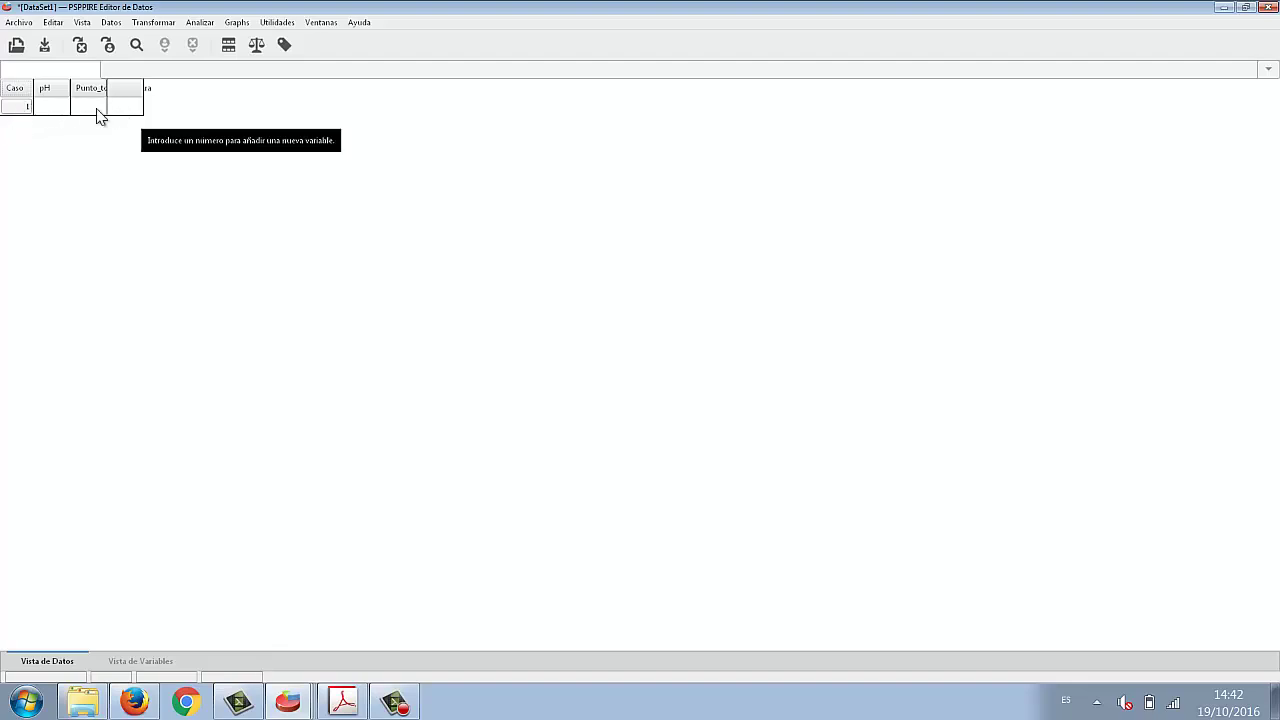
click(51, 107)
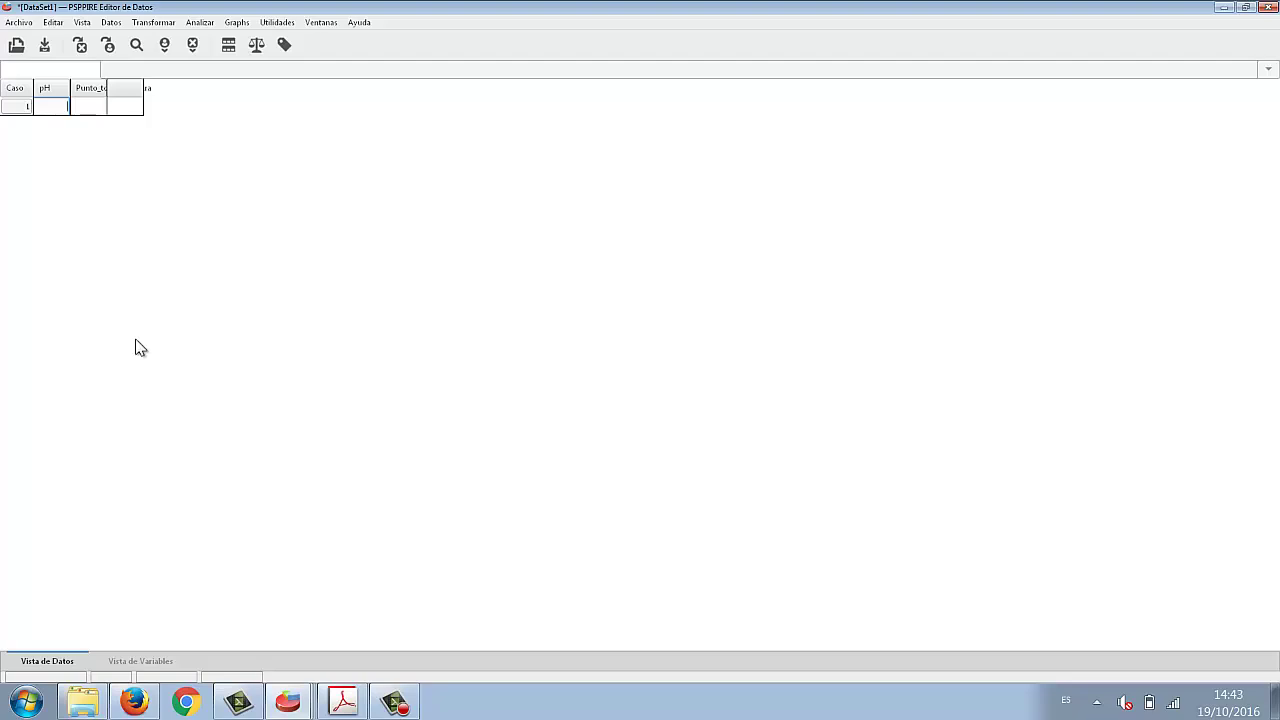
text(.05)
key(Tab)
text(1)
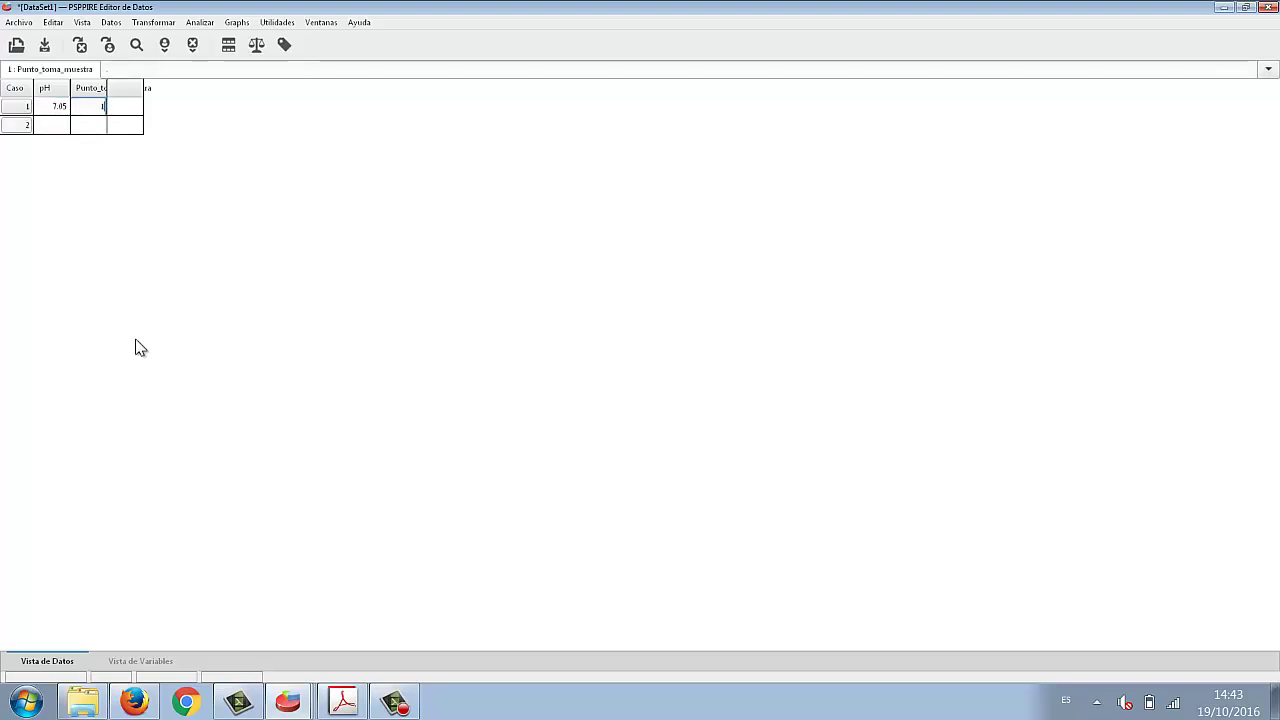
key(Return)
Step: Enter cases 2 and 3 with pH values 7.07 and 7.09, both with Punto_toma_muestra 1
key(Left)
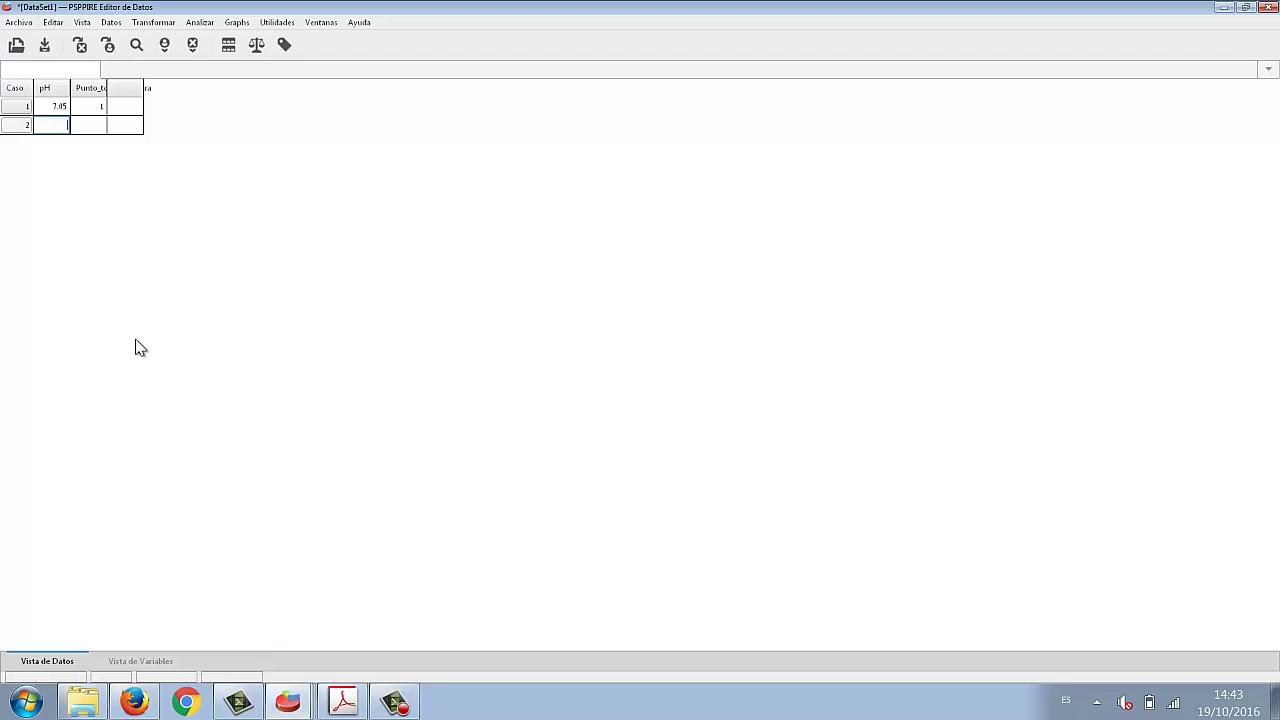
text(7.07)
key(Tab)
key(Return)
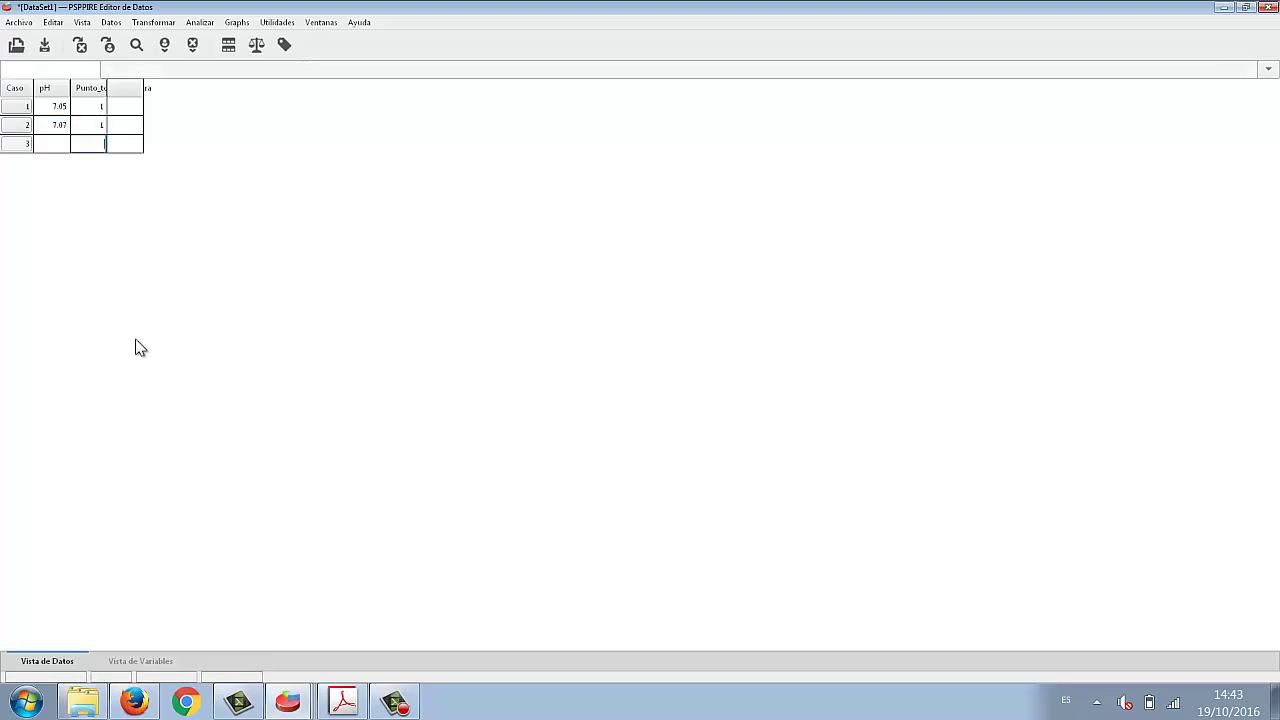
key(Left)
text(7.09)
key(Tab)
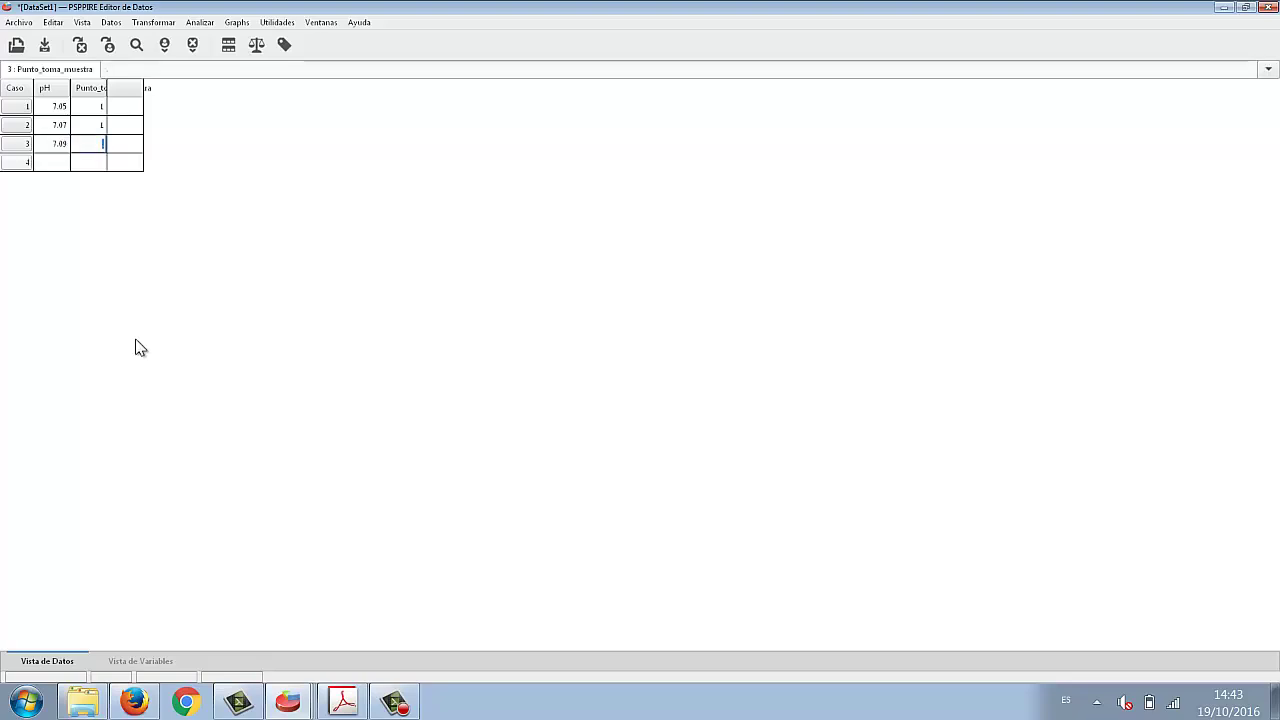
key(Down)
key(Left)
click(92, 148)
Step: Enter case 4 with pH 3.00 and Punto_toma_muestra 2
click(47, 166)
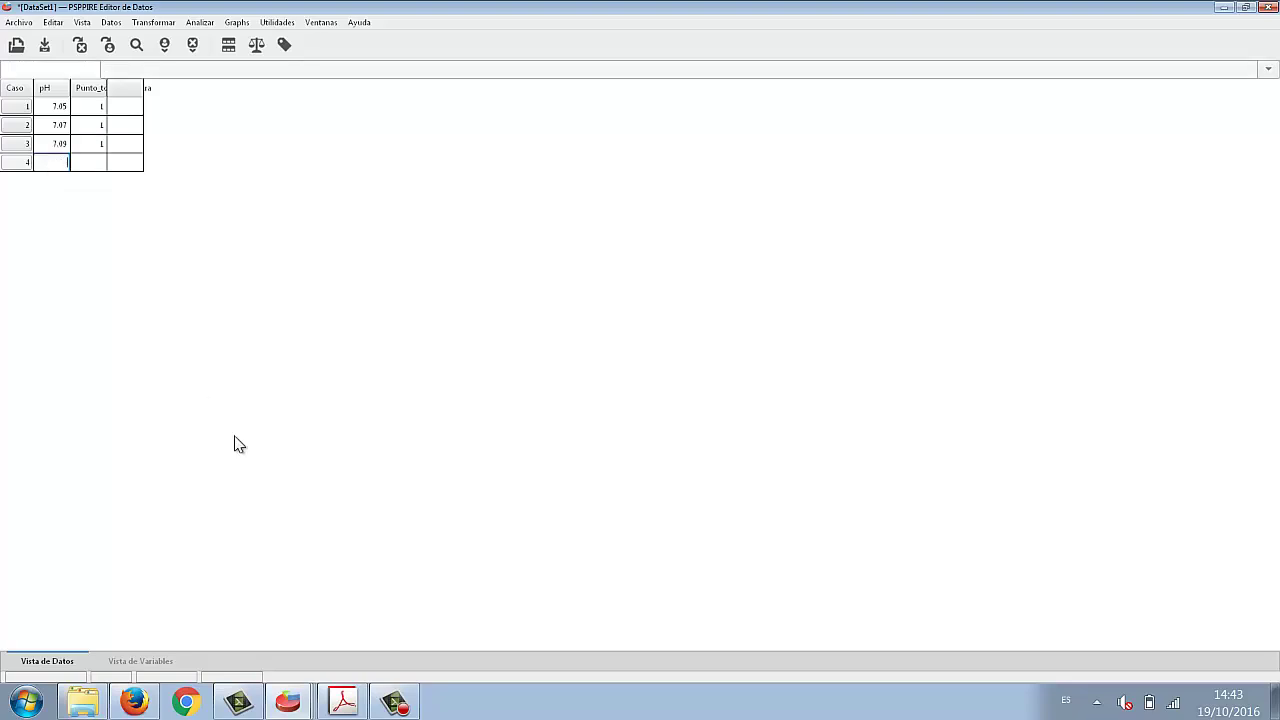
text(3)
key(Tab)
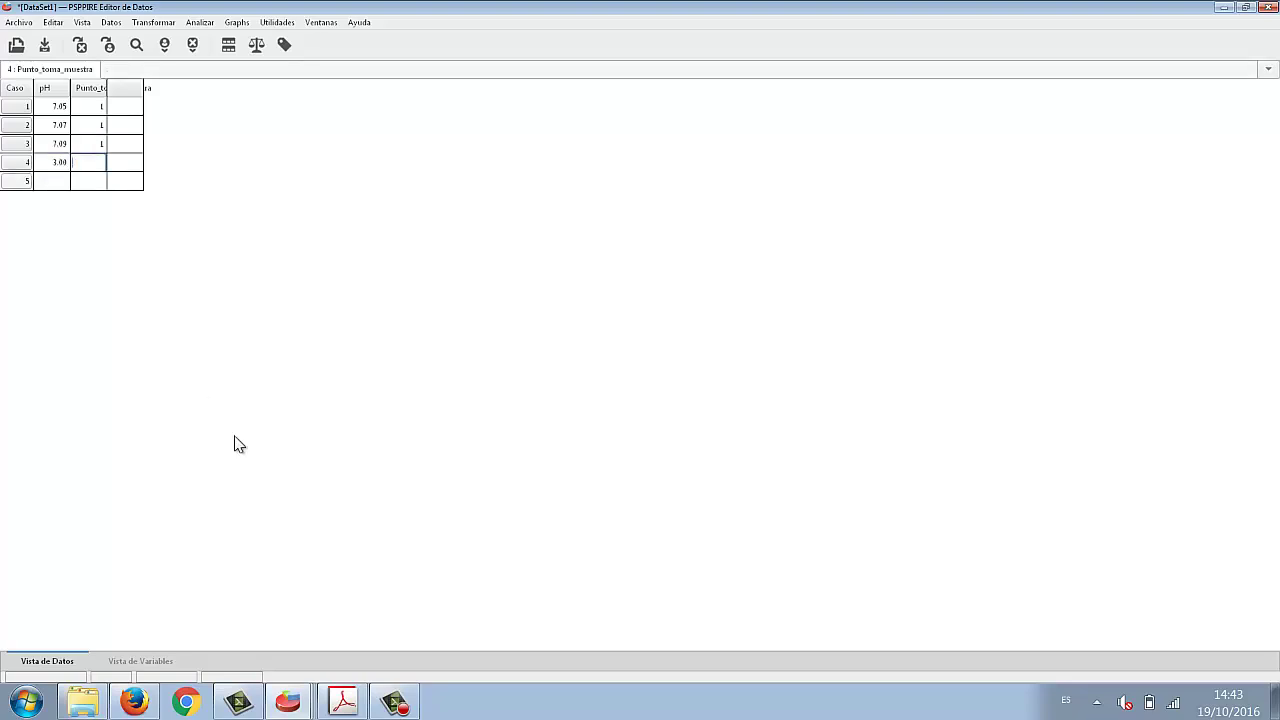
text(2)
key(Return)
Step: Enter cases 5 and 6 with pH values 3.03 and 3.07, both with Punto_toma_muestra 2
key(shift+Tab)
text(3.03)
key(Tab)
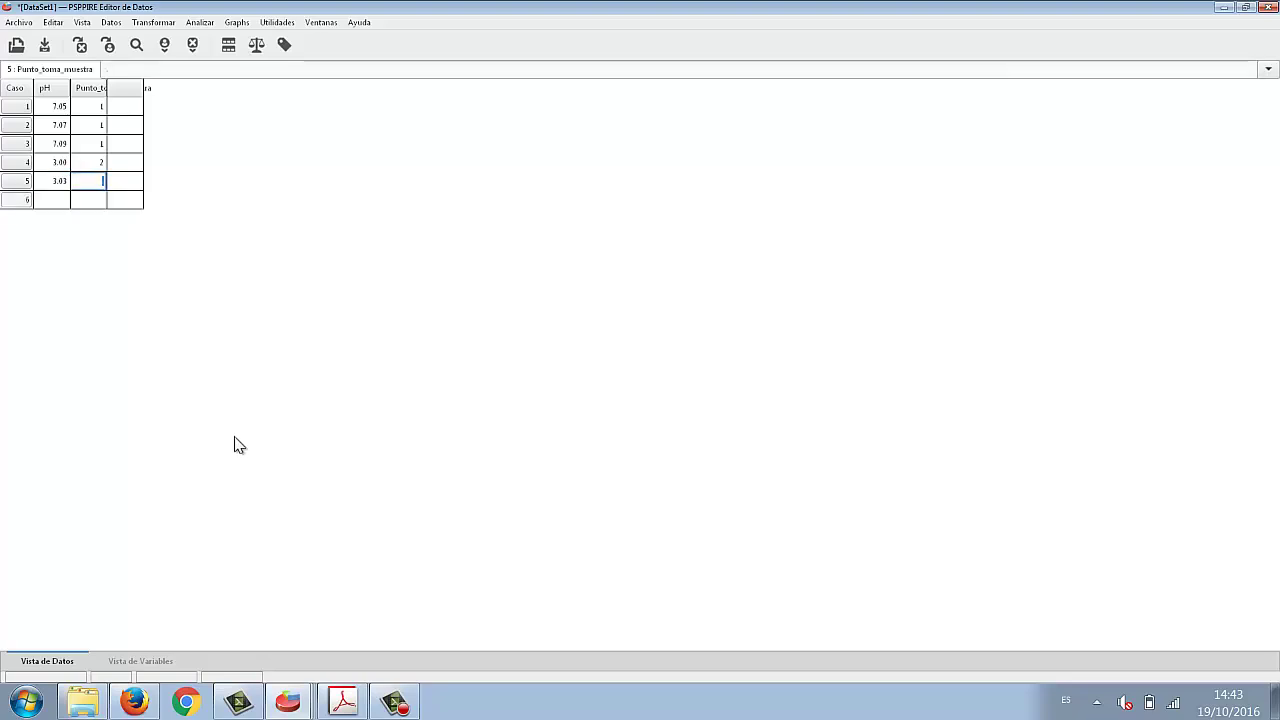
text(3)
key(Tab)
text(3.07)
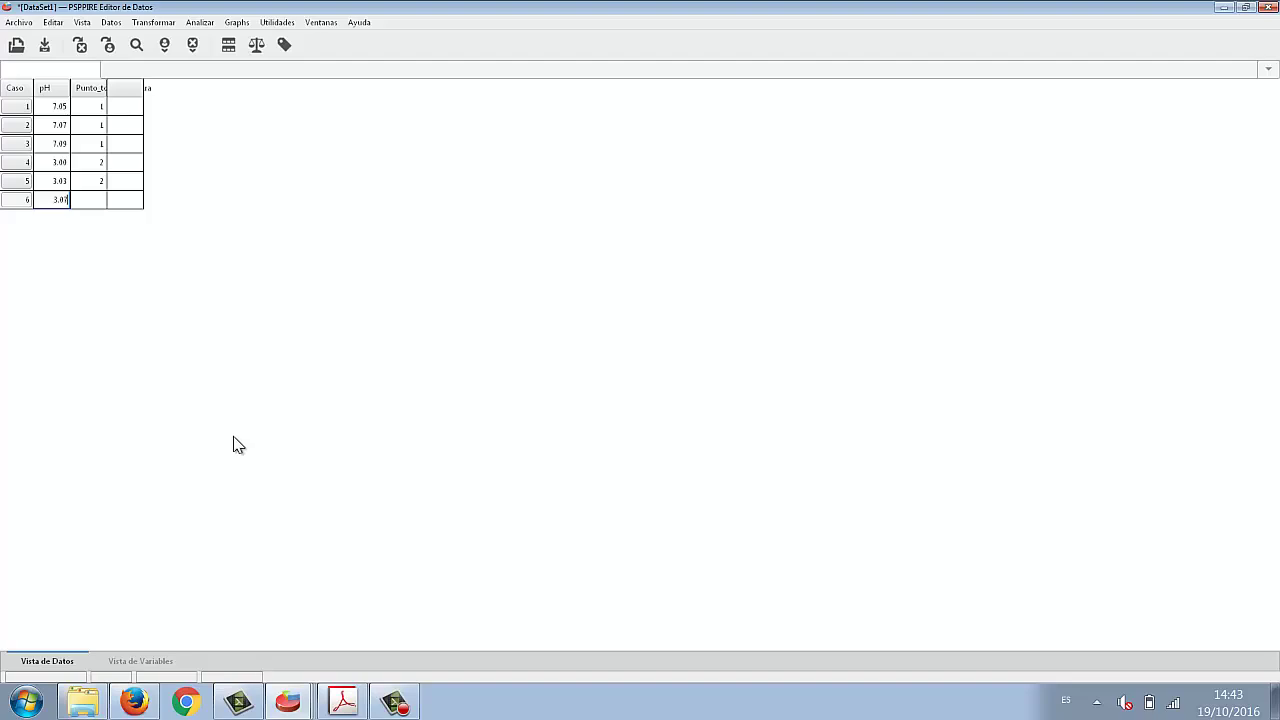
key(Tab)
text(2)
key(Return)
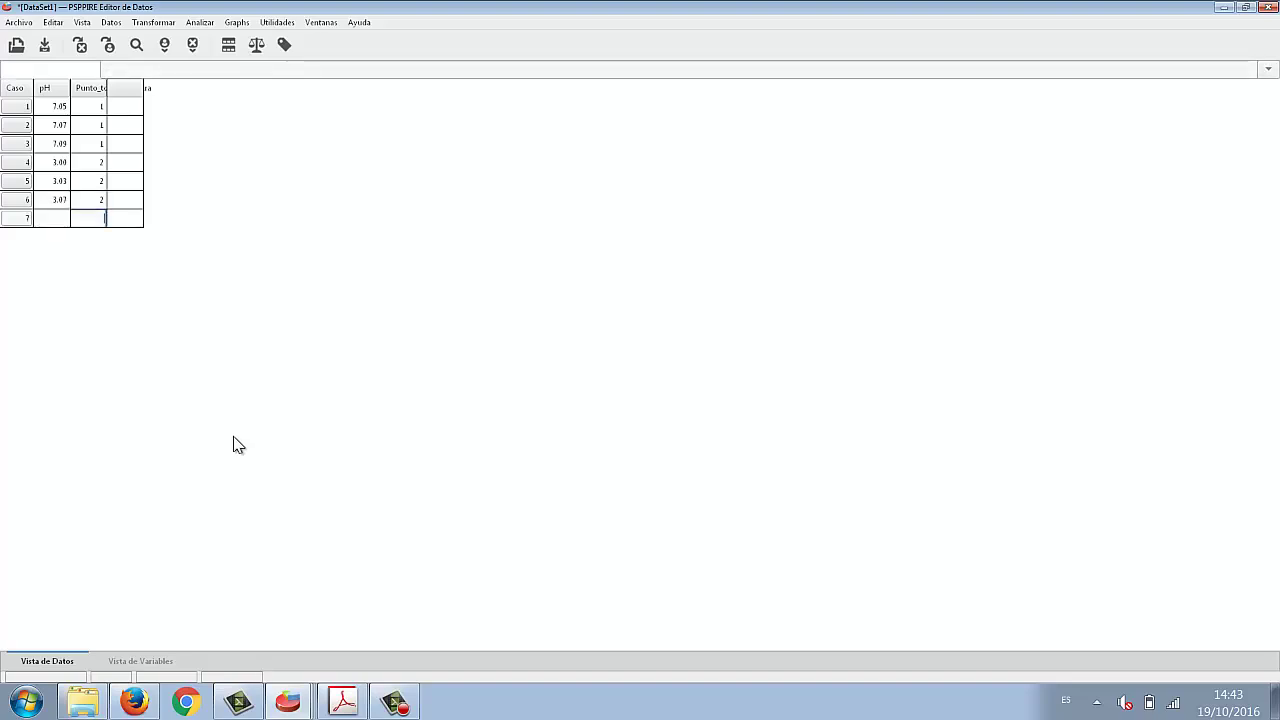
Step: Switch to the dataset 0.Práctica compu 1 Ejemplo mio pH.sav and set up a Frequencies analysis with pH as its variable
click(287, 703)
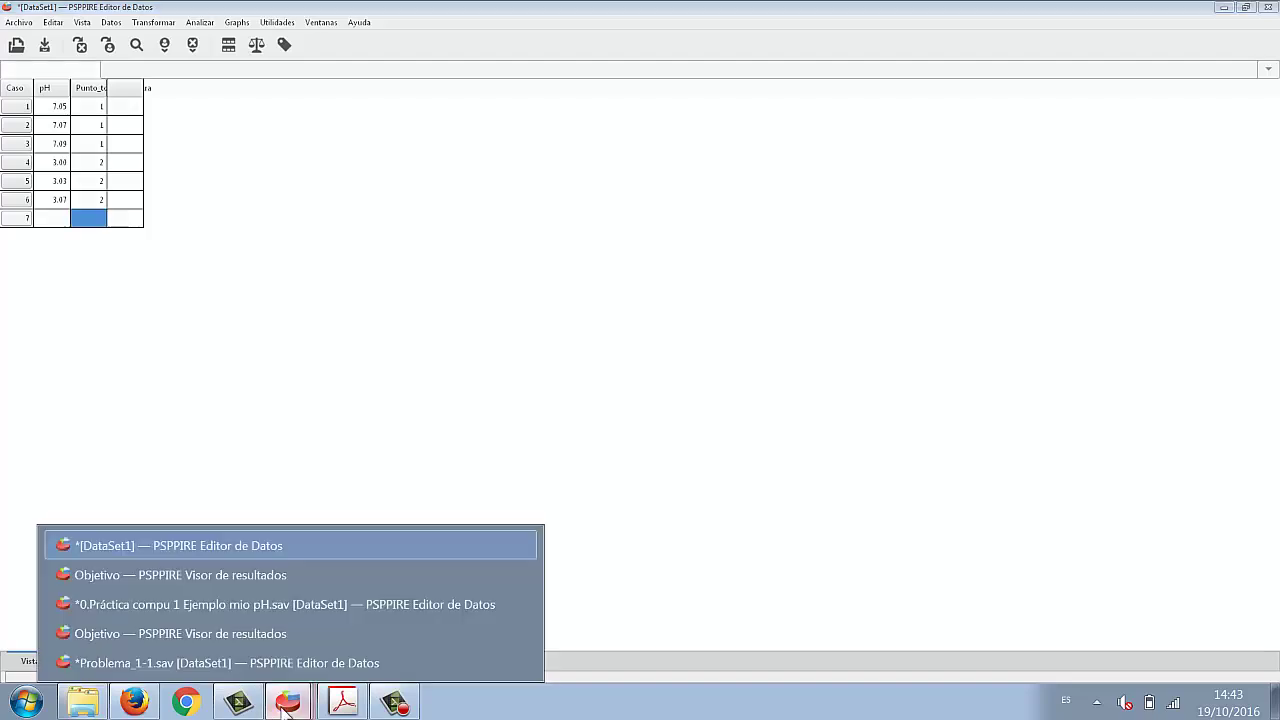
click(235, 601)
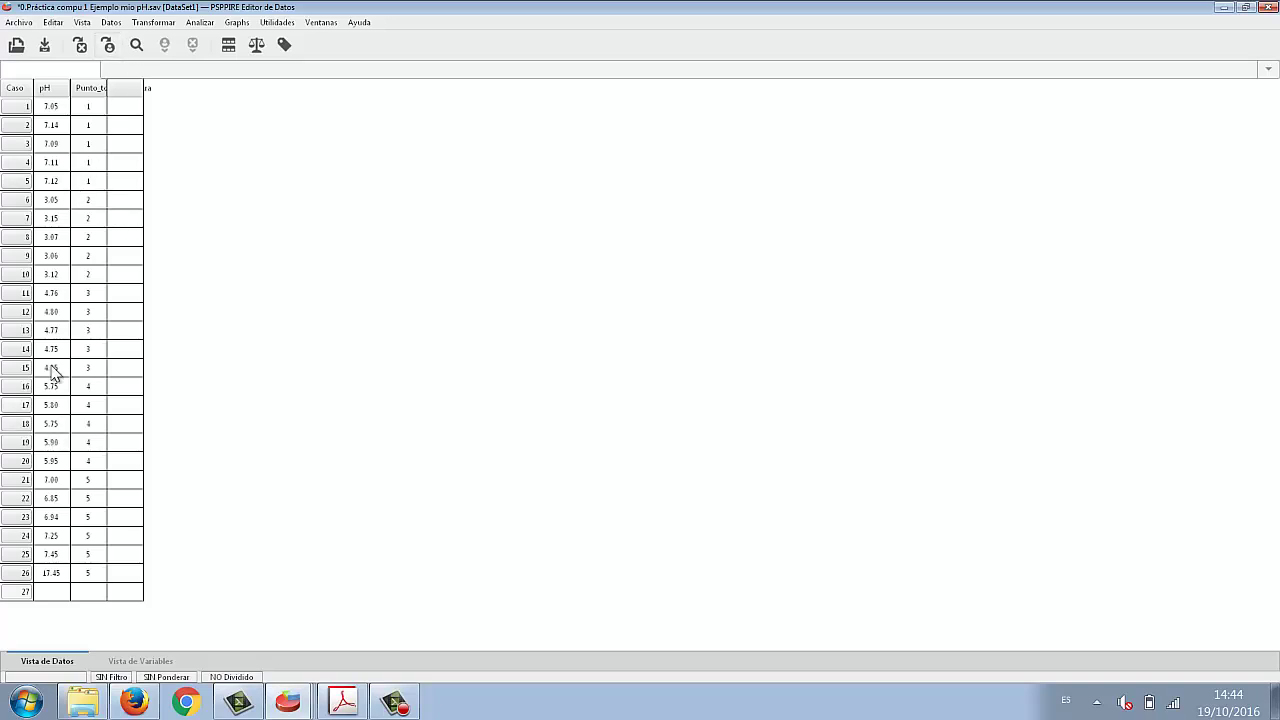
click(201, 23)
mouse_move(208, 42)
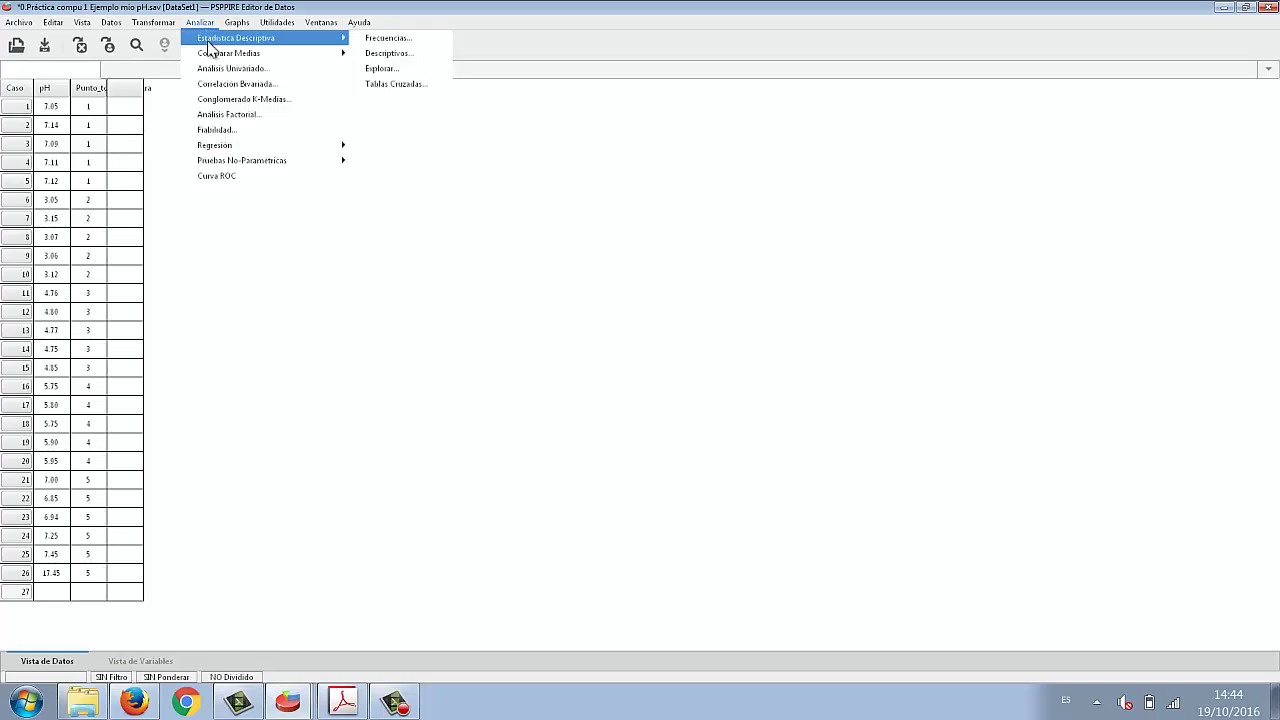
click(402, 47)
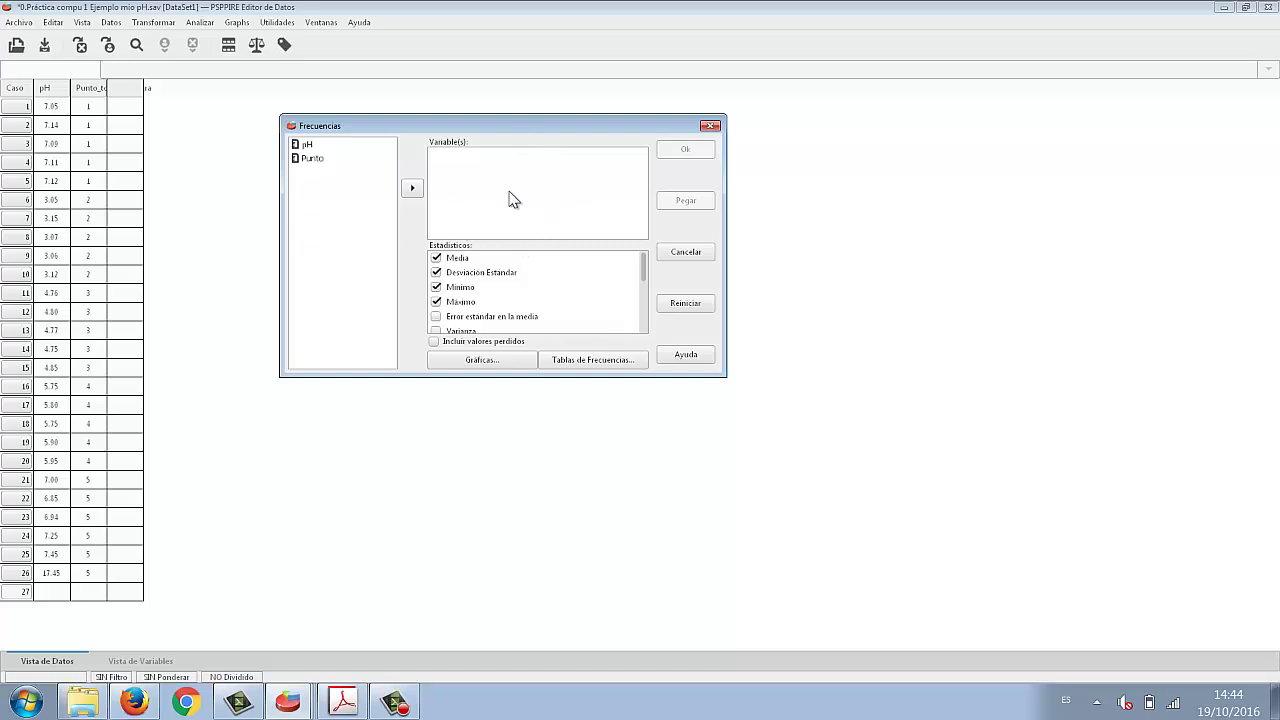
click(307, 146)
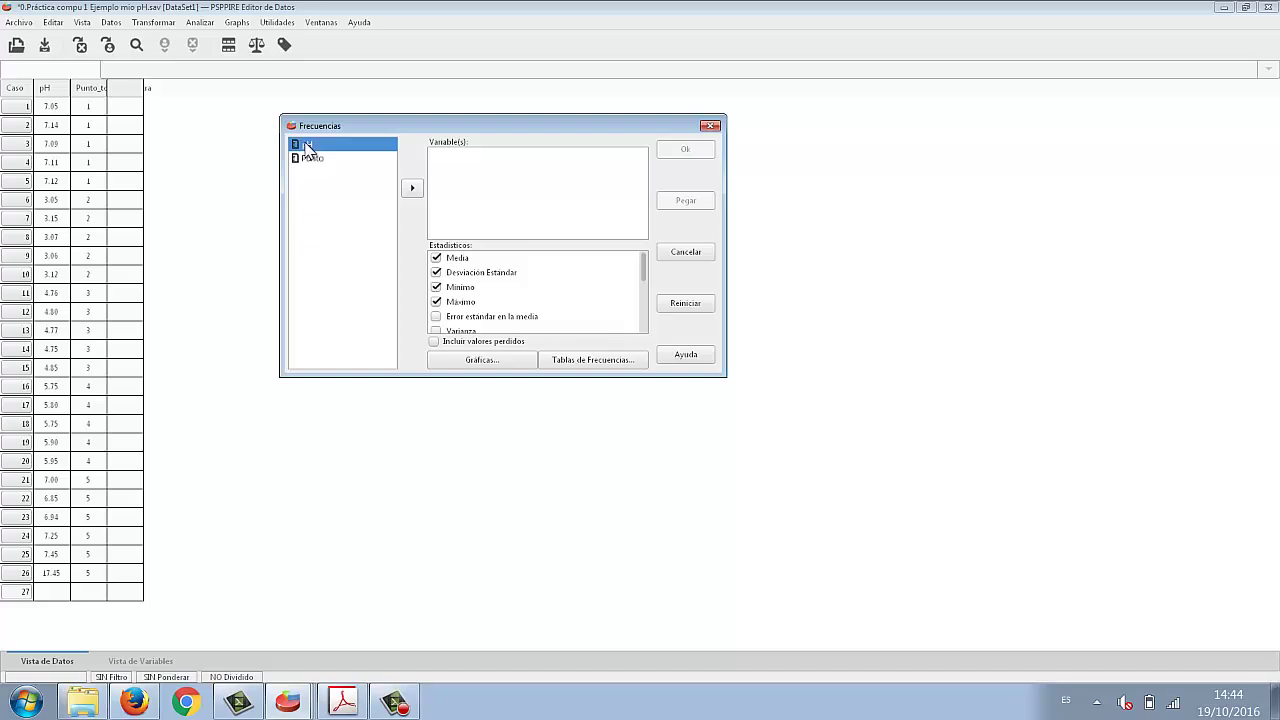
click(412, 190)
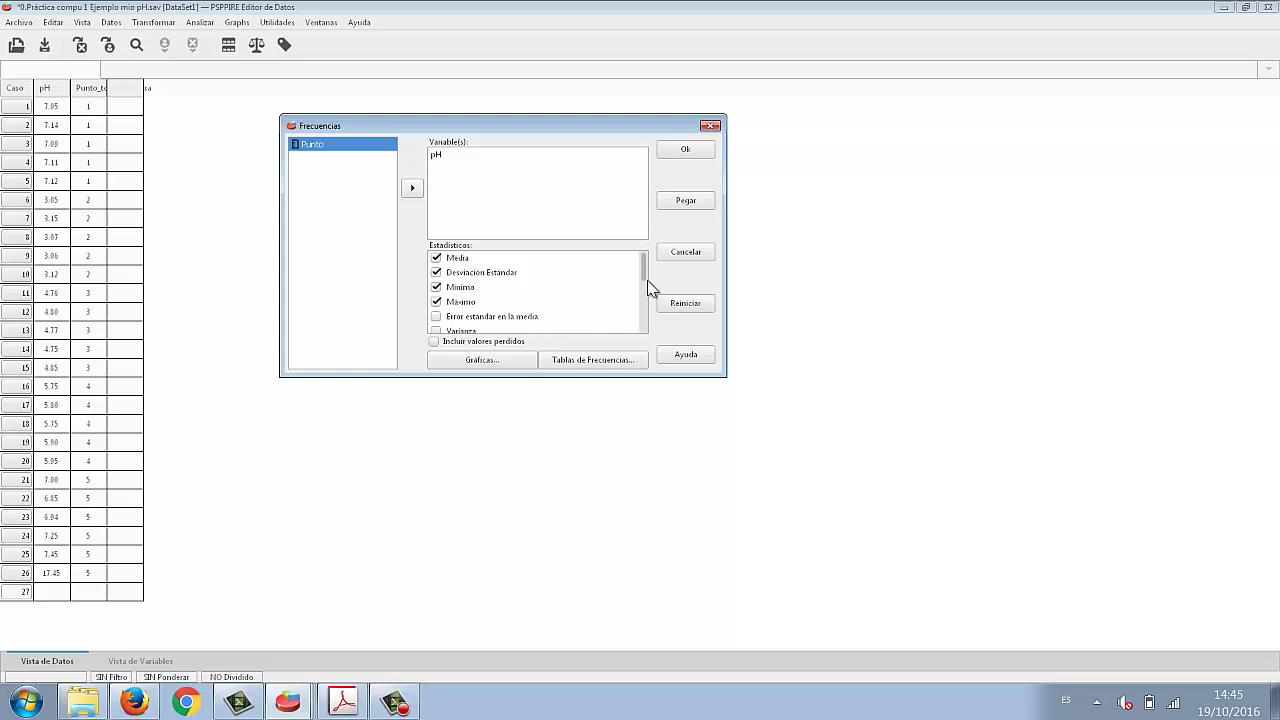
Step: Add variance, skewness, mode and kurtosis to the statistics of the Frequencies analysis
scroll(645, 283, down, 2)
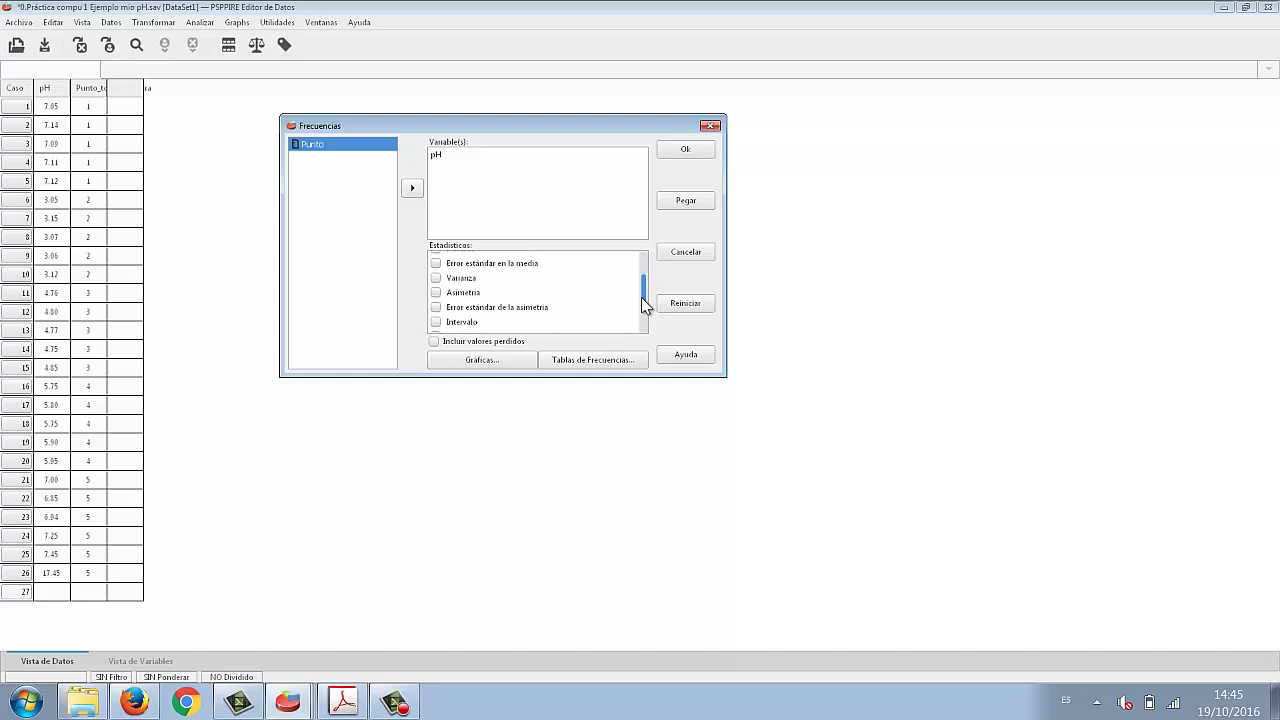
click(436, 272)
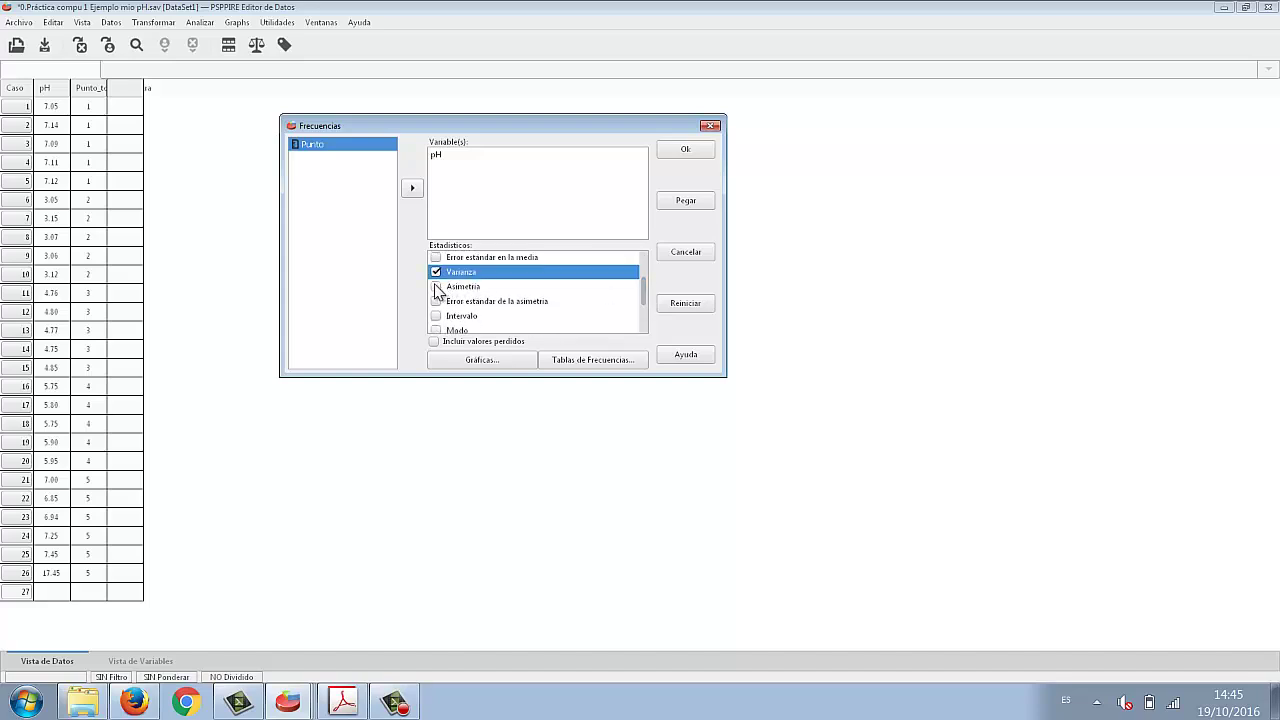
click(436, 287)
drag(645, 292, 647, 317)
click(436, 297)
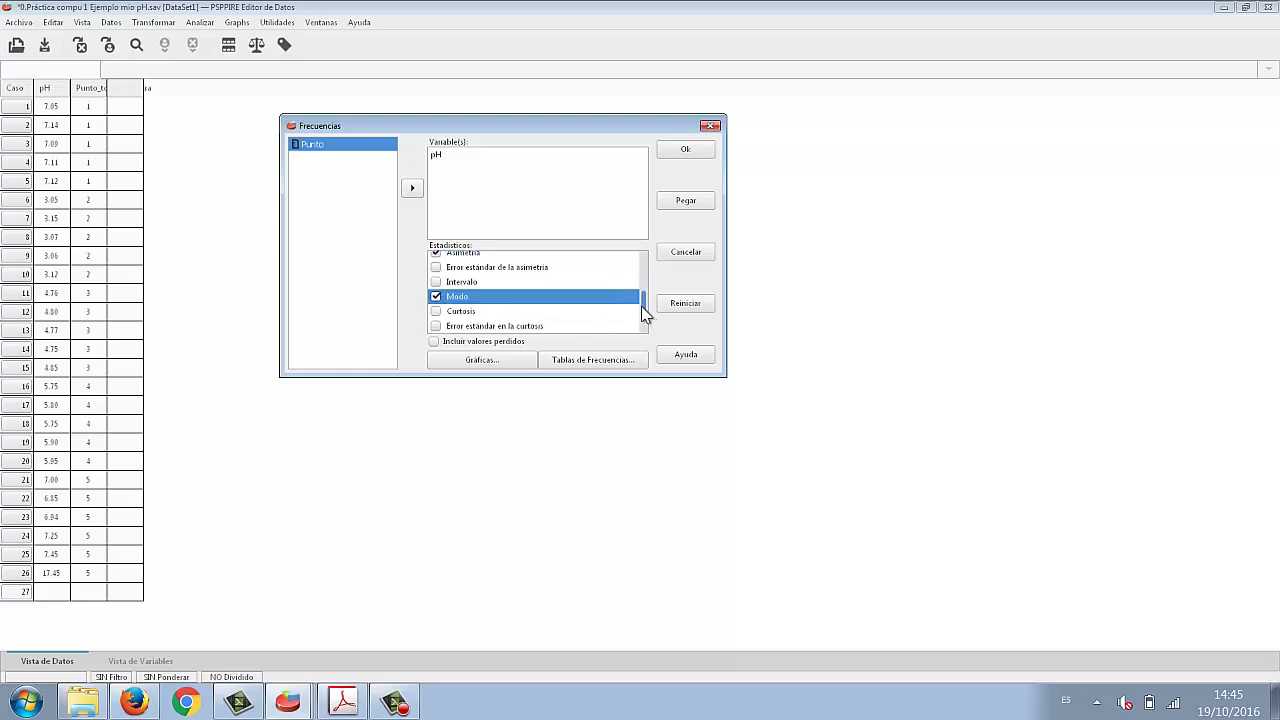
drag(645, 313, 646, 328)
click(436, 282)
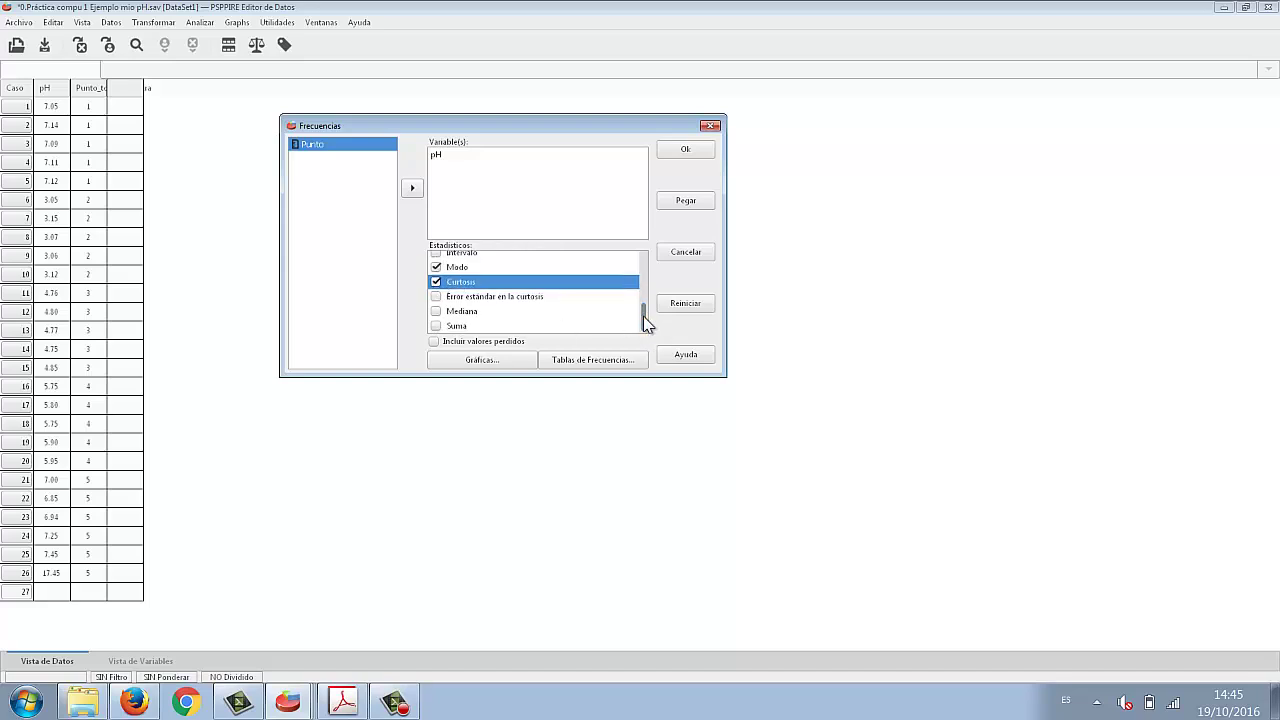
Step: Run the pH Frequencies analysis and show its output in the results viewer
click(686, 152)
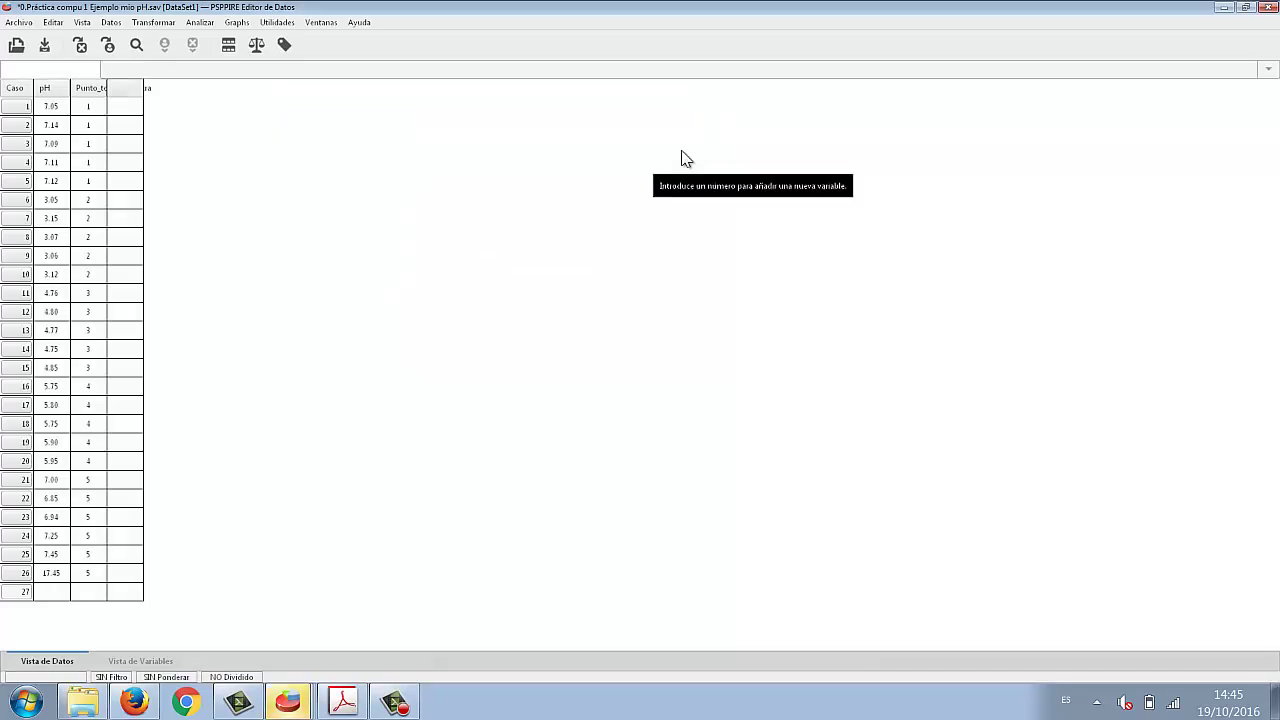
click(287, 705)
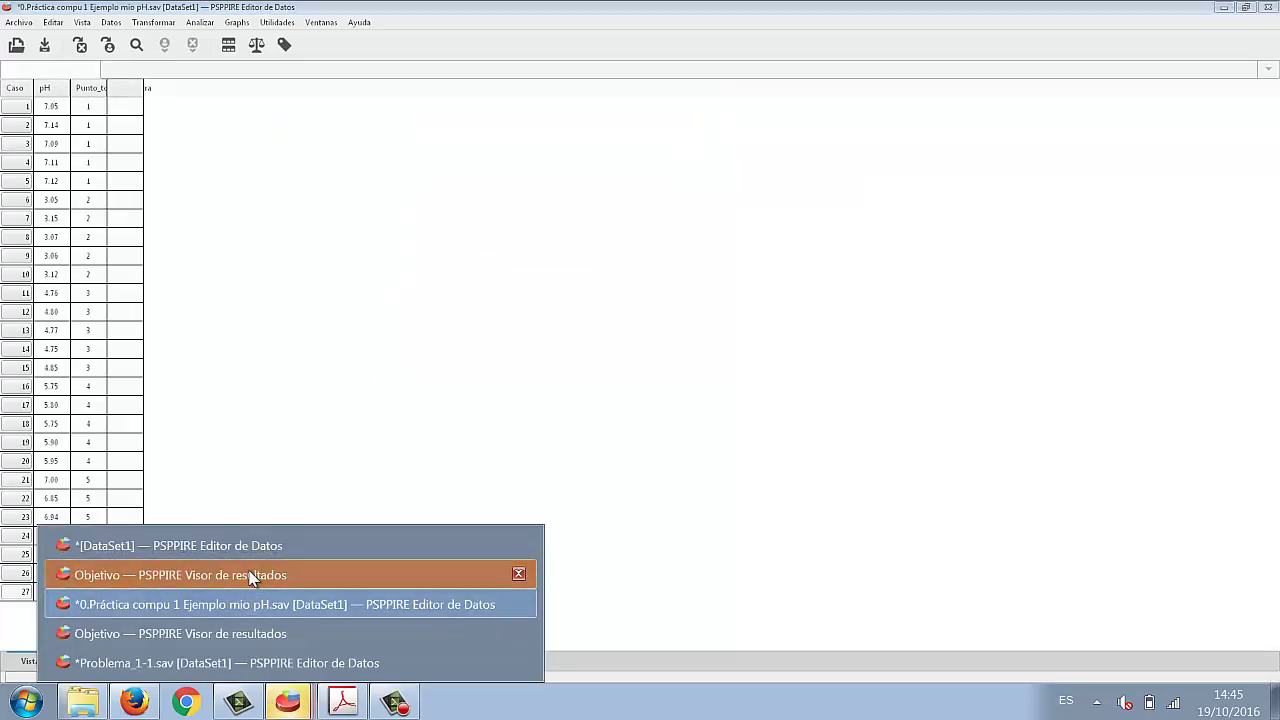
click(329, 575)
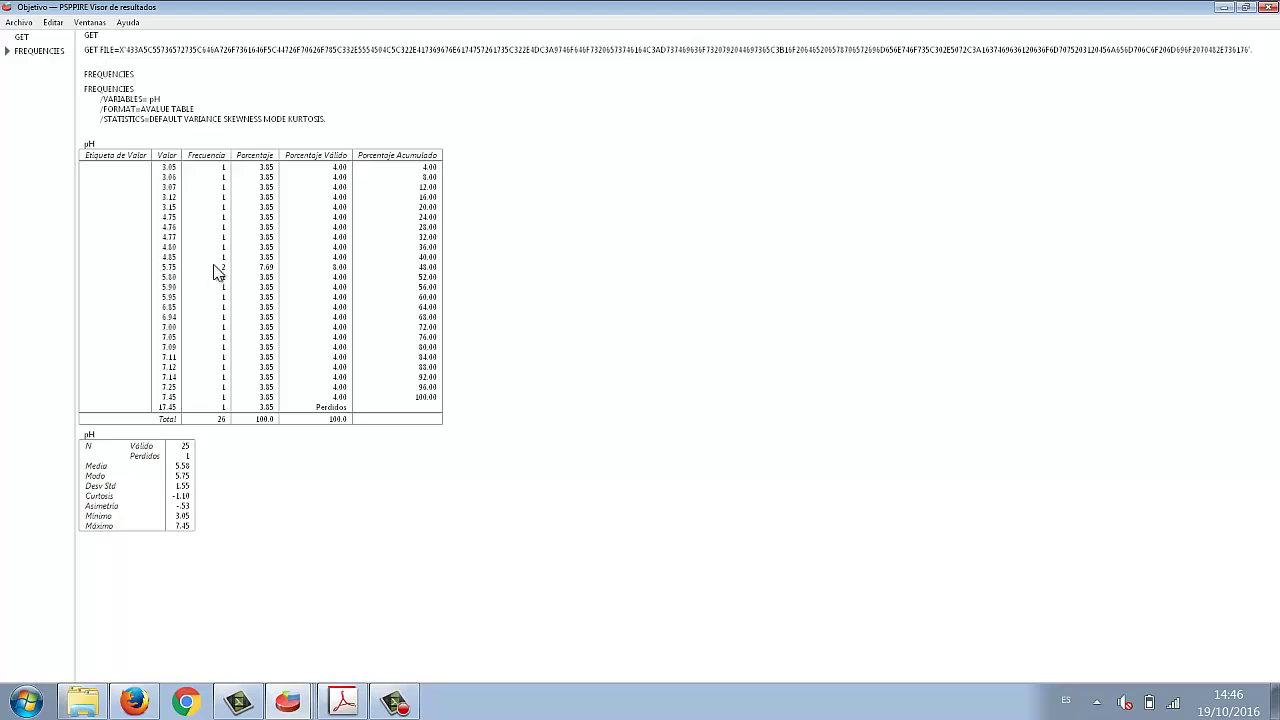
Step: Return to the dataset 0.Práctica compu 1 Ejemplo mio pH.sav and set up a Descriptives analysis with pH as its variable
click(288, 700)
click(210, 606)
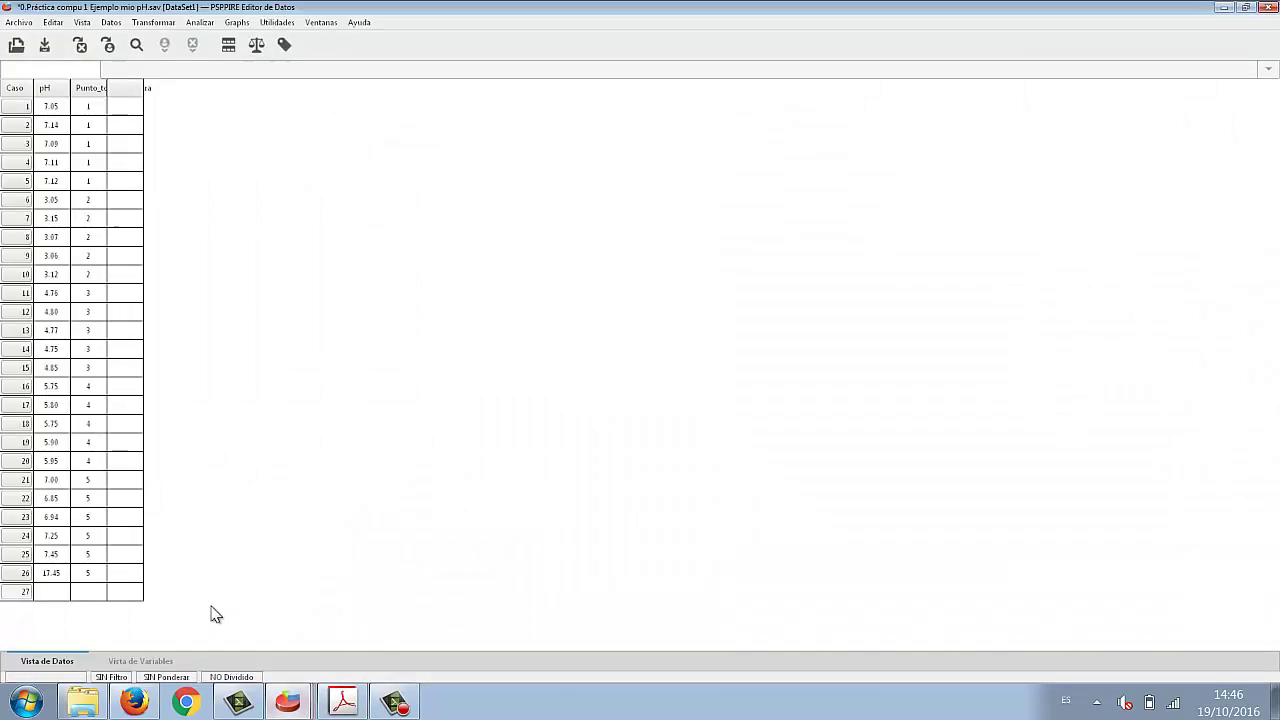
click(199, 22)
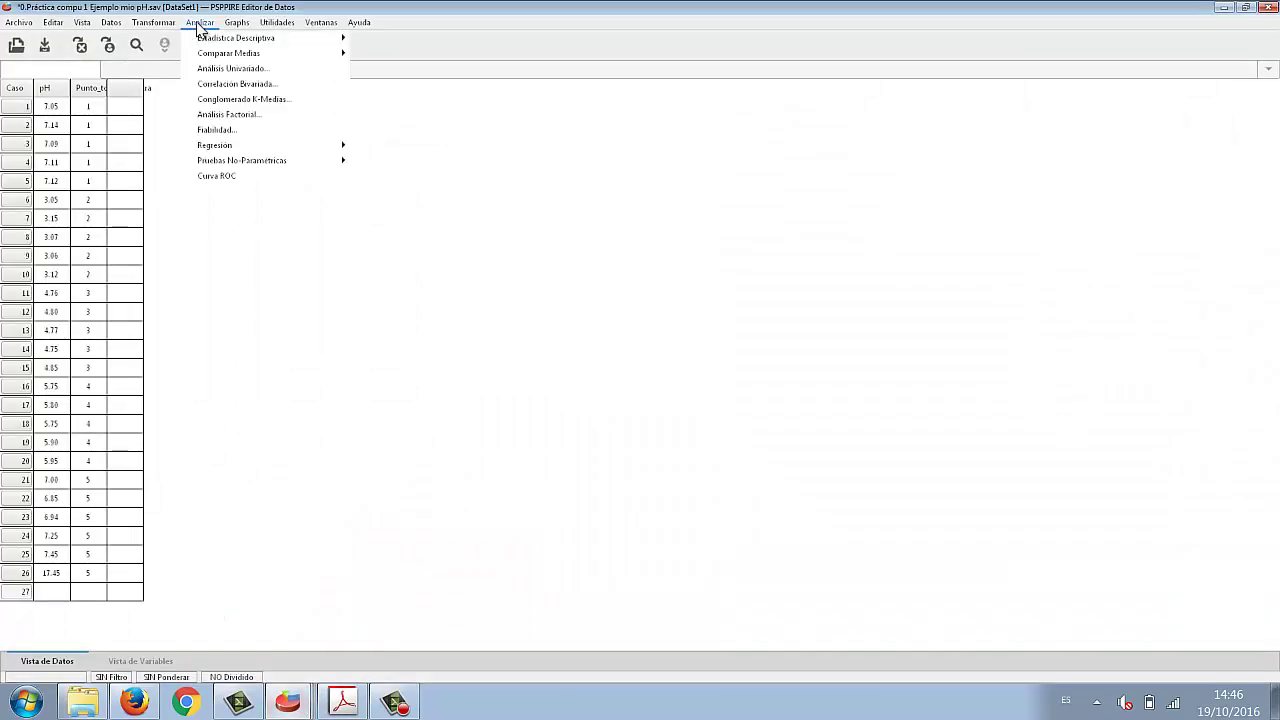
mouse_move(340, 38)
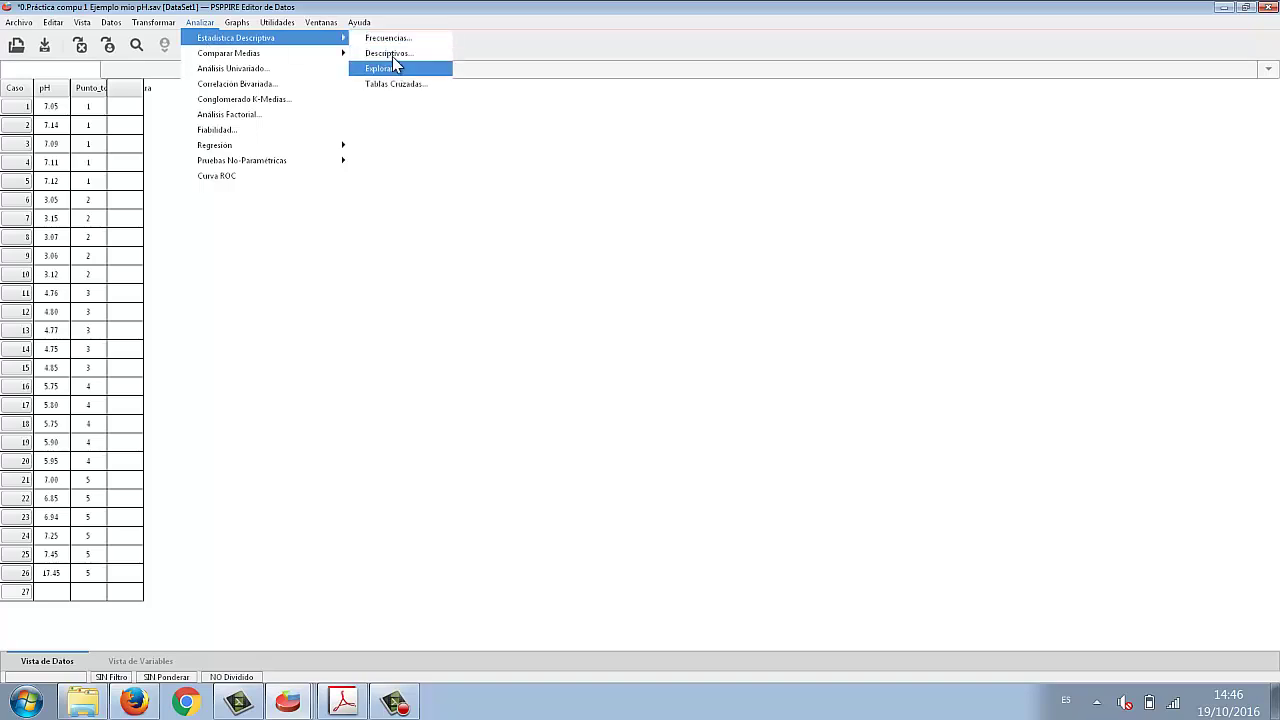
click(393, 55)
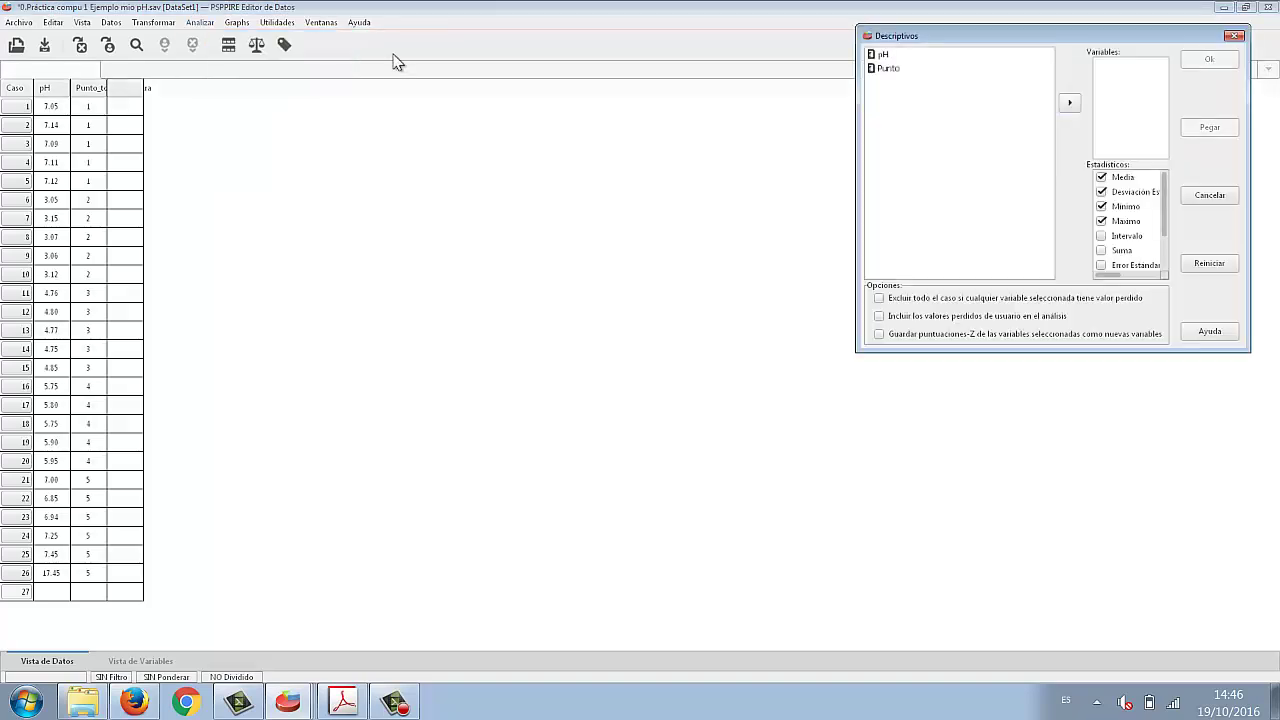
drag(1116, 37, 863, 111)
click(628, 130)
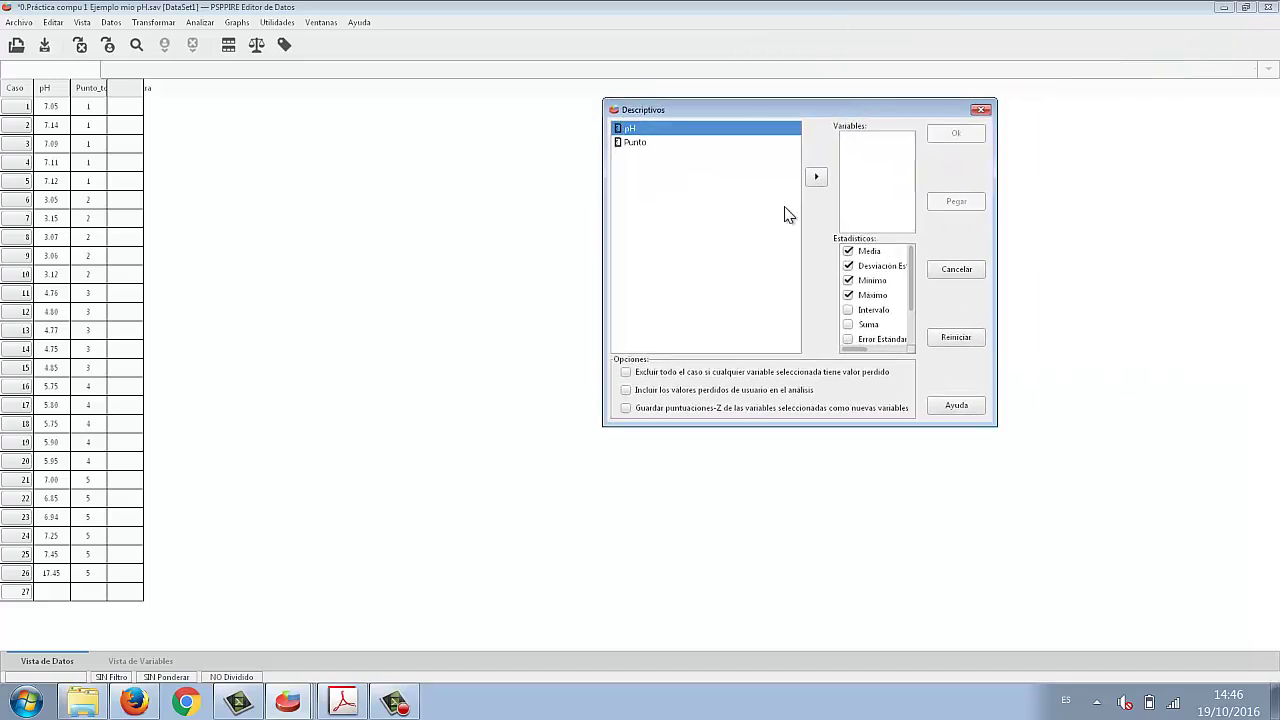
click(816, 177)
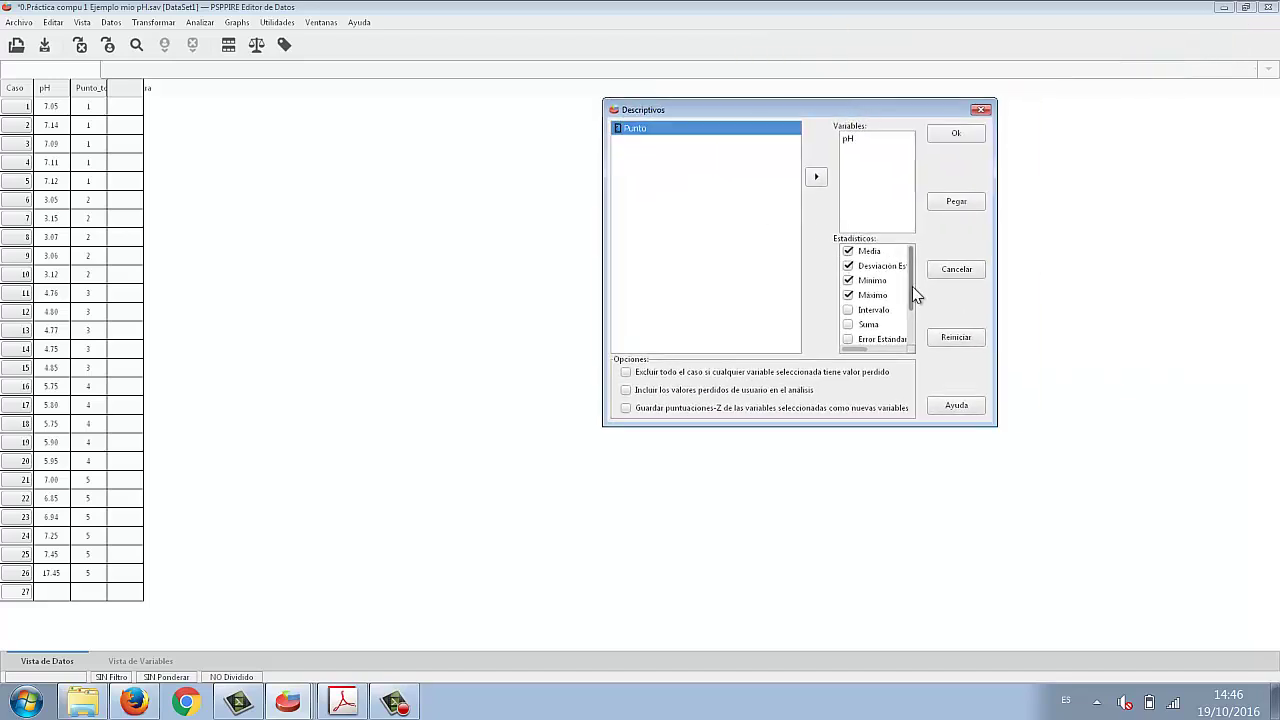
Step: Run the pH Descriptives analysis with the default statistics and show its output in the results viewer
drag(912, 286, 926, 212)
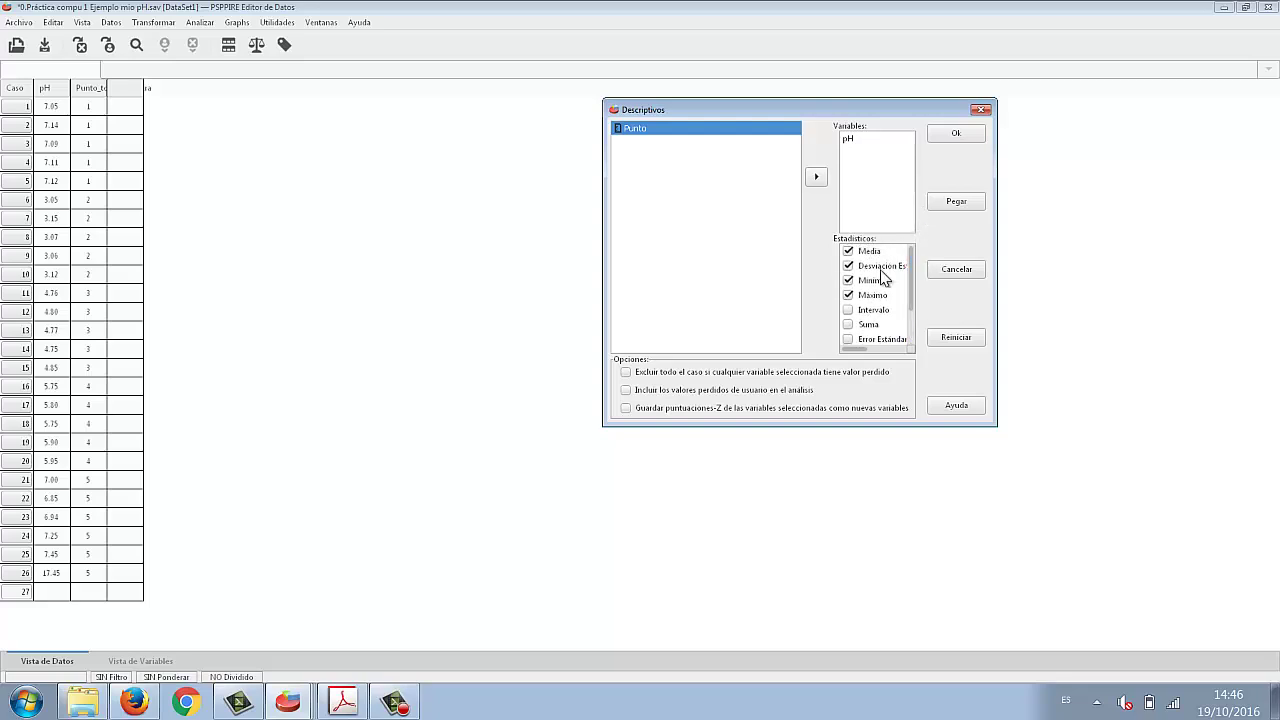
click(957, 135)
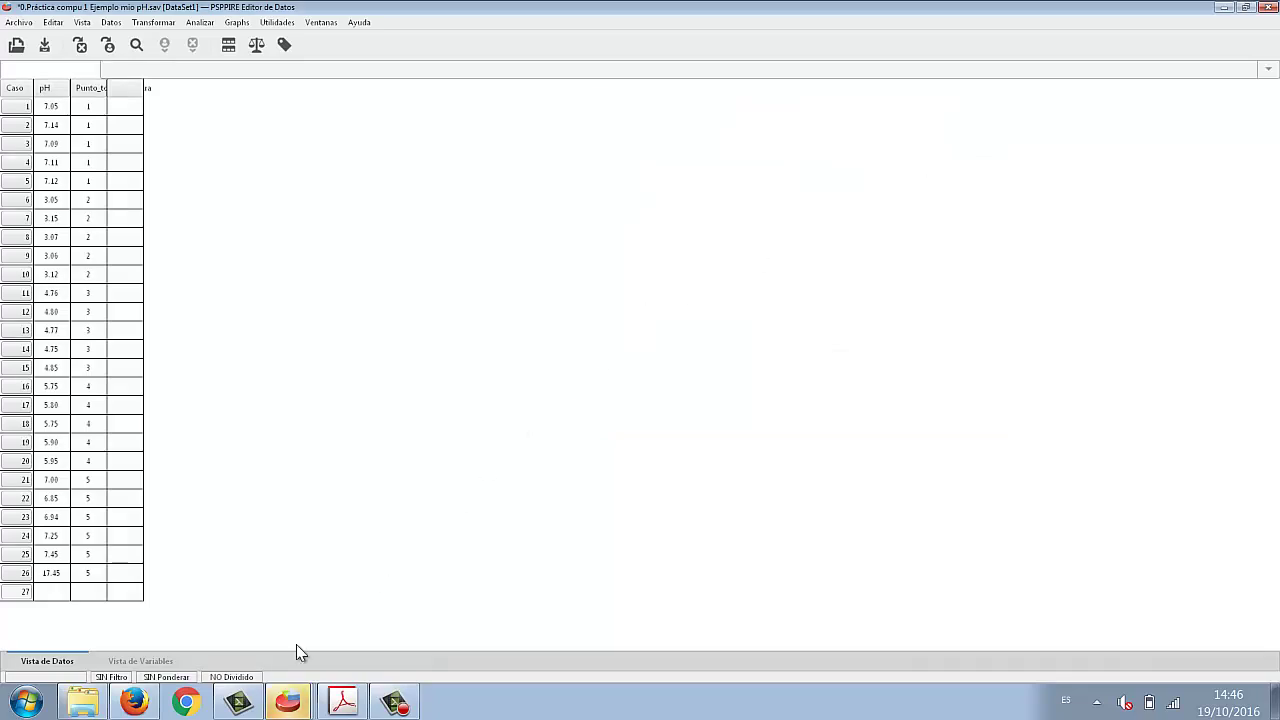
click(290, 703)
click(229, 577)
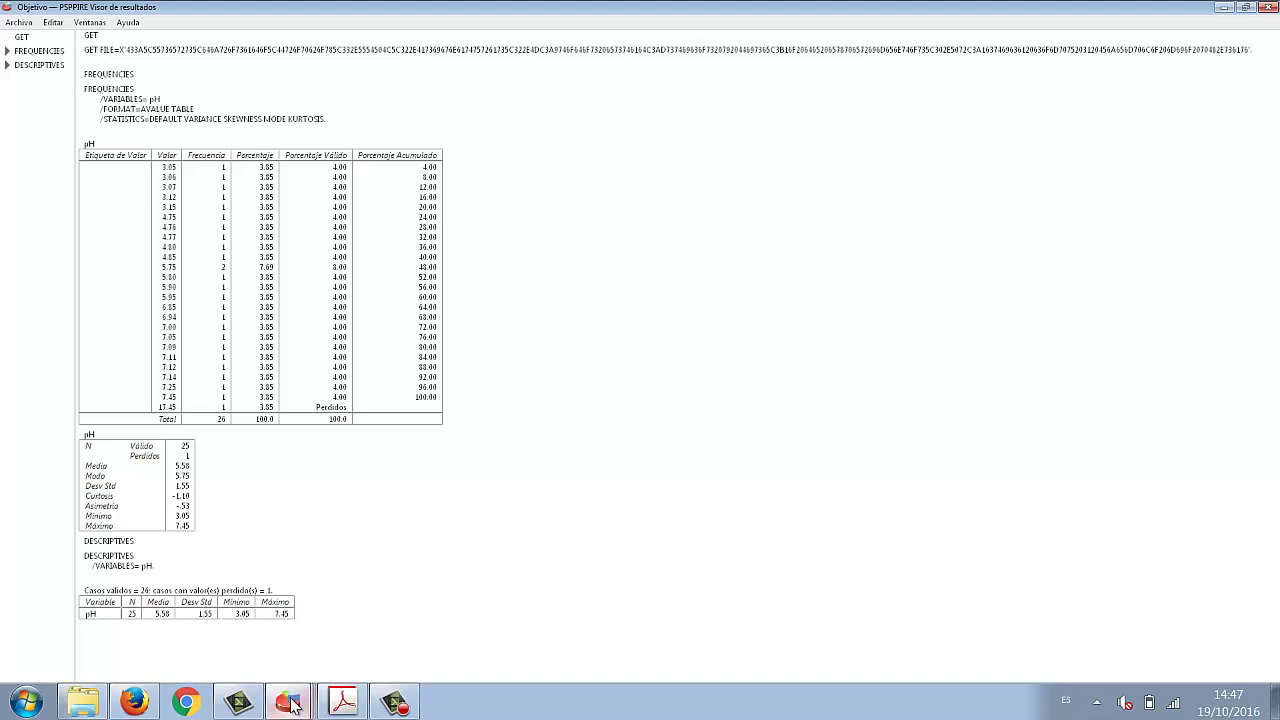
Step: Split the dataset 0.Práctica compu 1 Ejemplo mio pH.sav by Punto_toma_muestra, organising the results by groups and sorting the file by the grouping variable
mouse_move(288, 700)
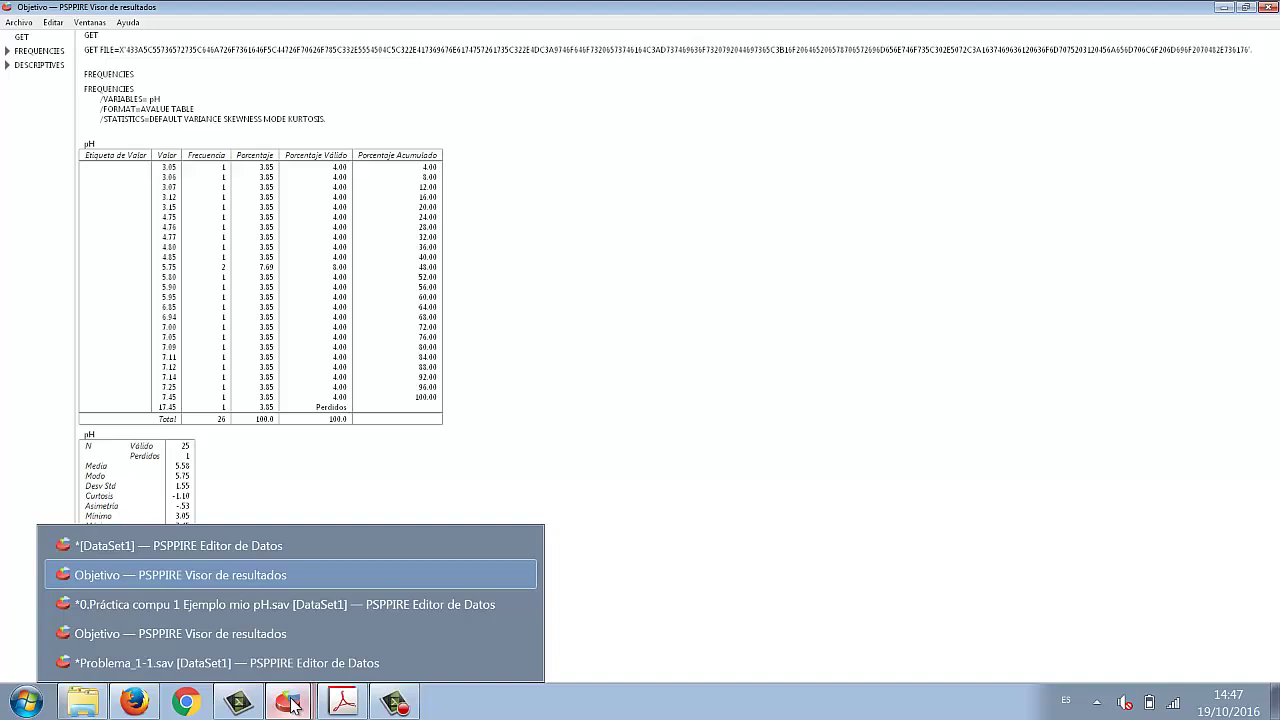
click(235, 602)
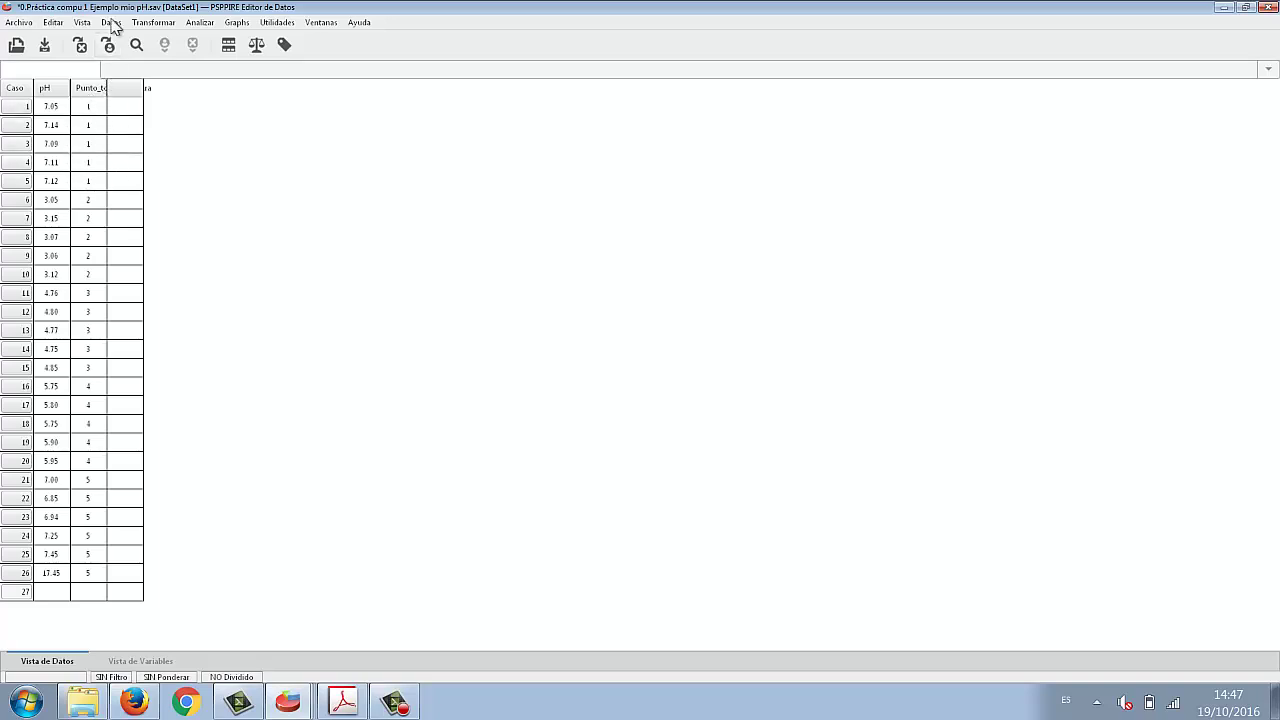
click(111, 22)
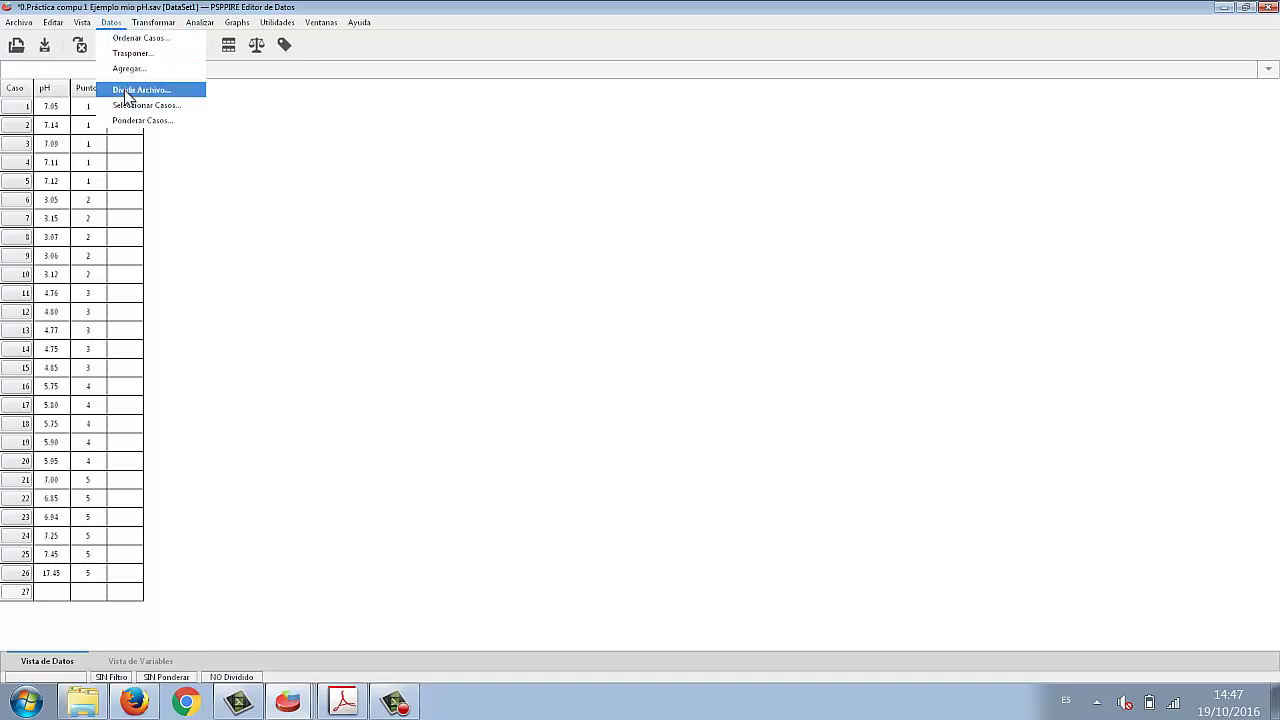
click(266, 78)
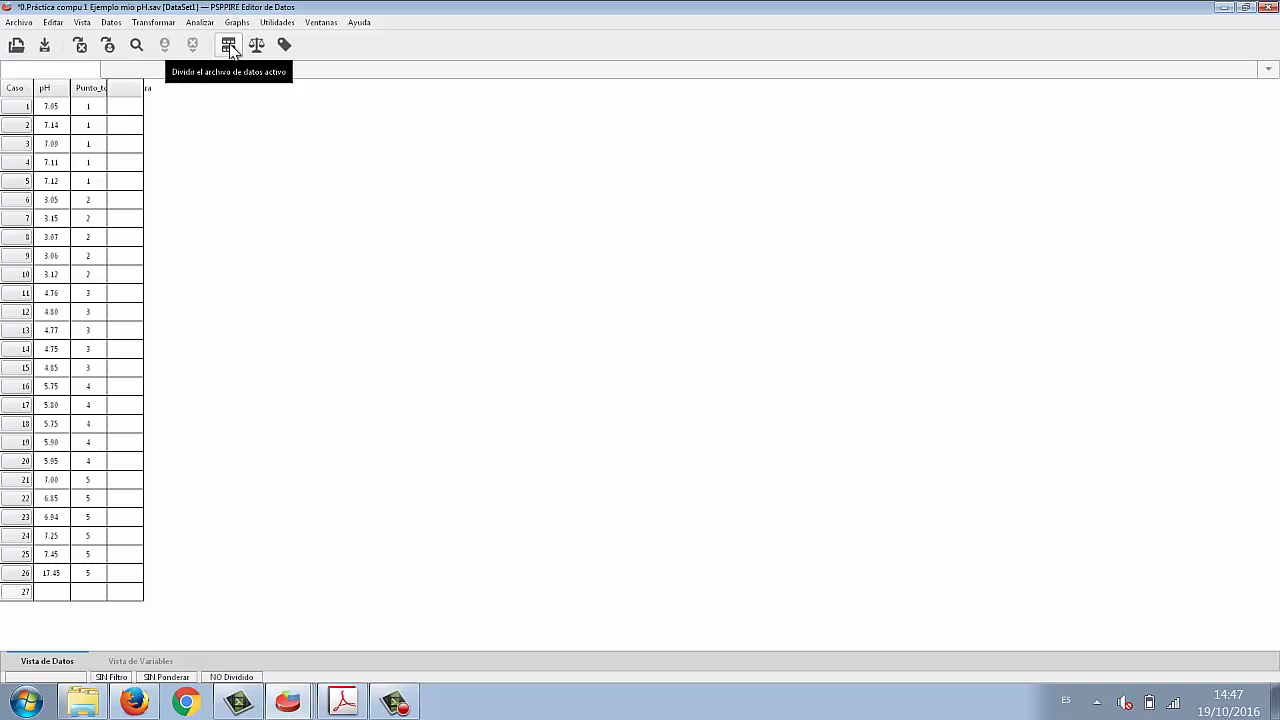
click(230, 50)
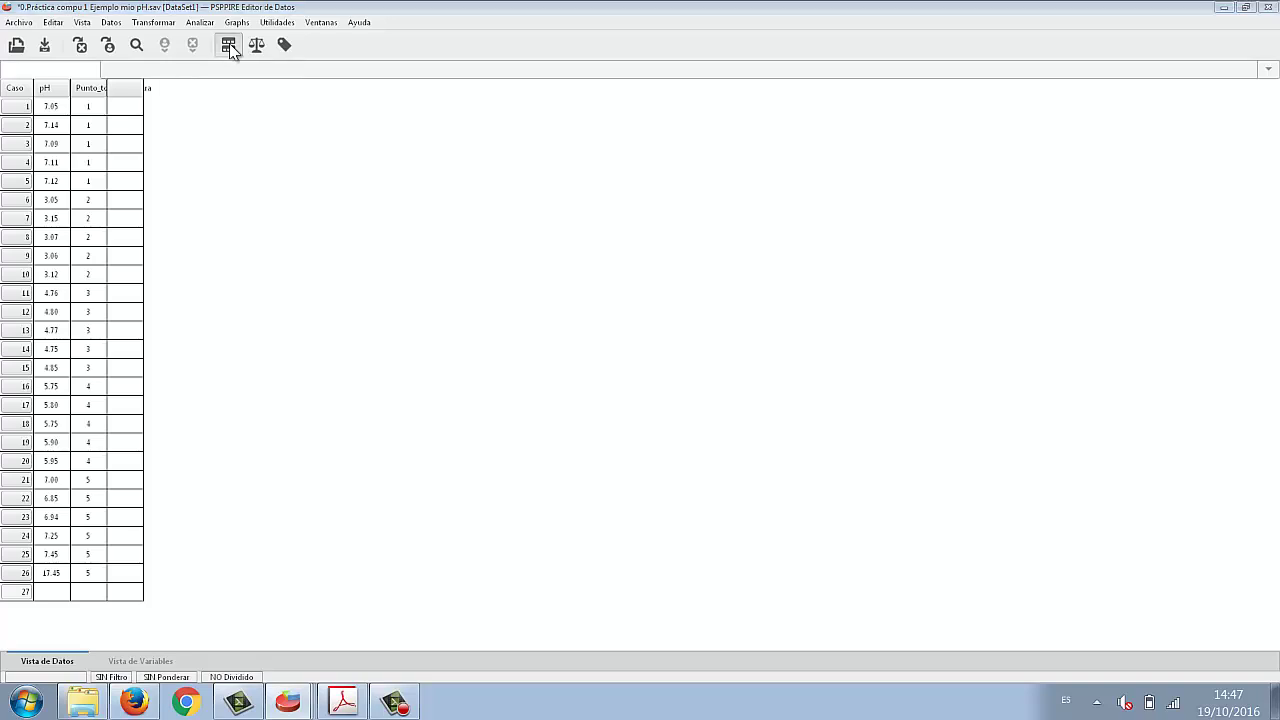
drag(1092, 168, 688, 213)
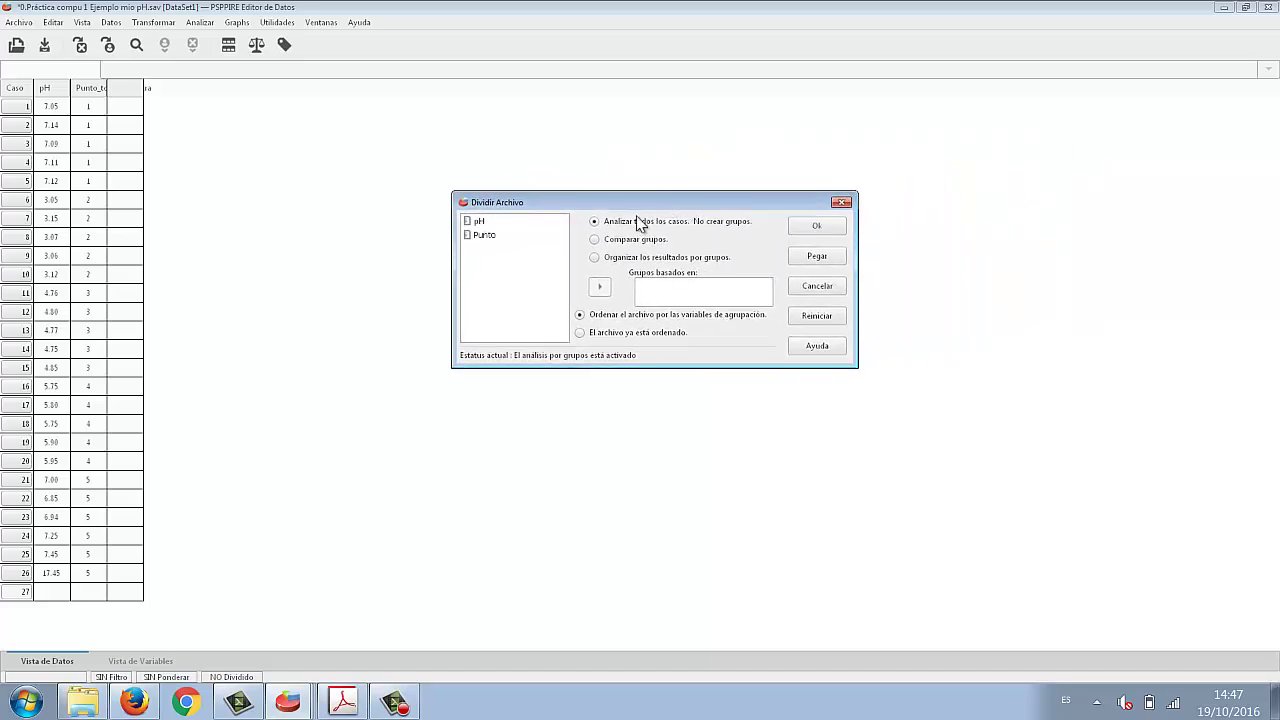
click(595, 259)
click(484, 238)
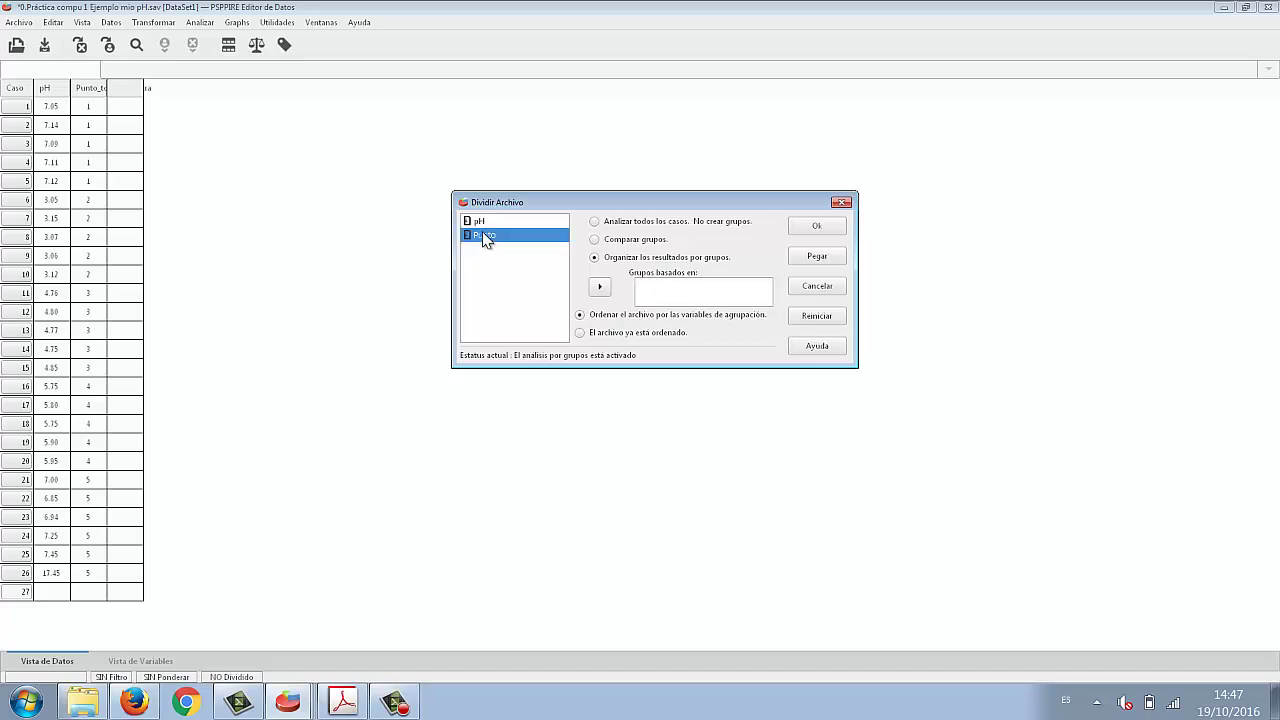
click(600, 289)
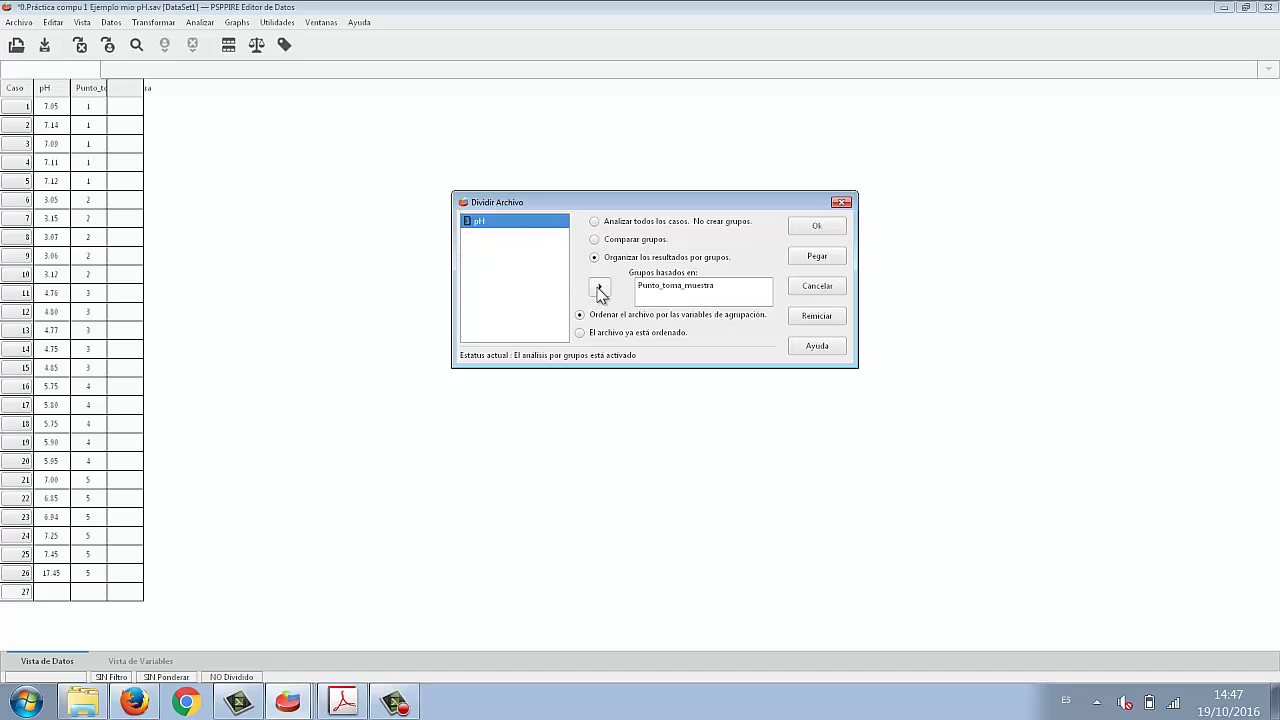
click(808, 230)
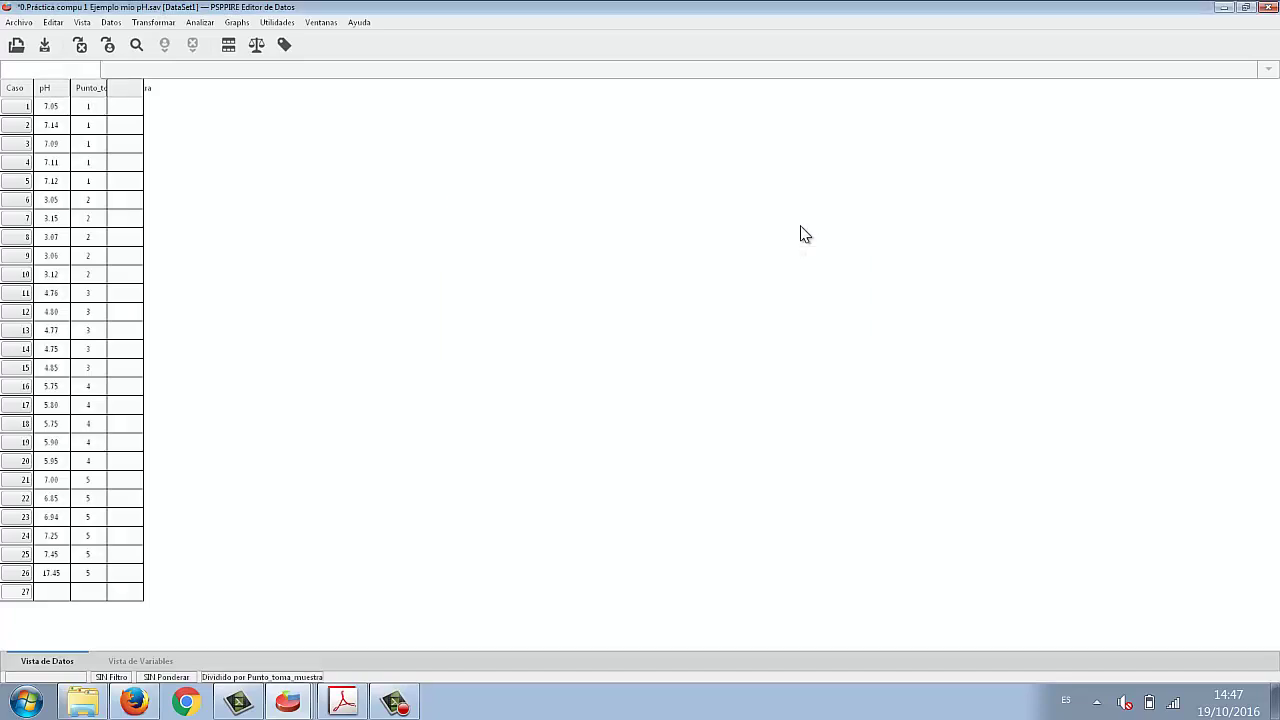
Step: Check the logged sort and split-file commands in the results viewer, and return to the pH dataset
click(289, 701)
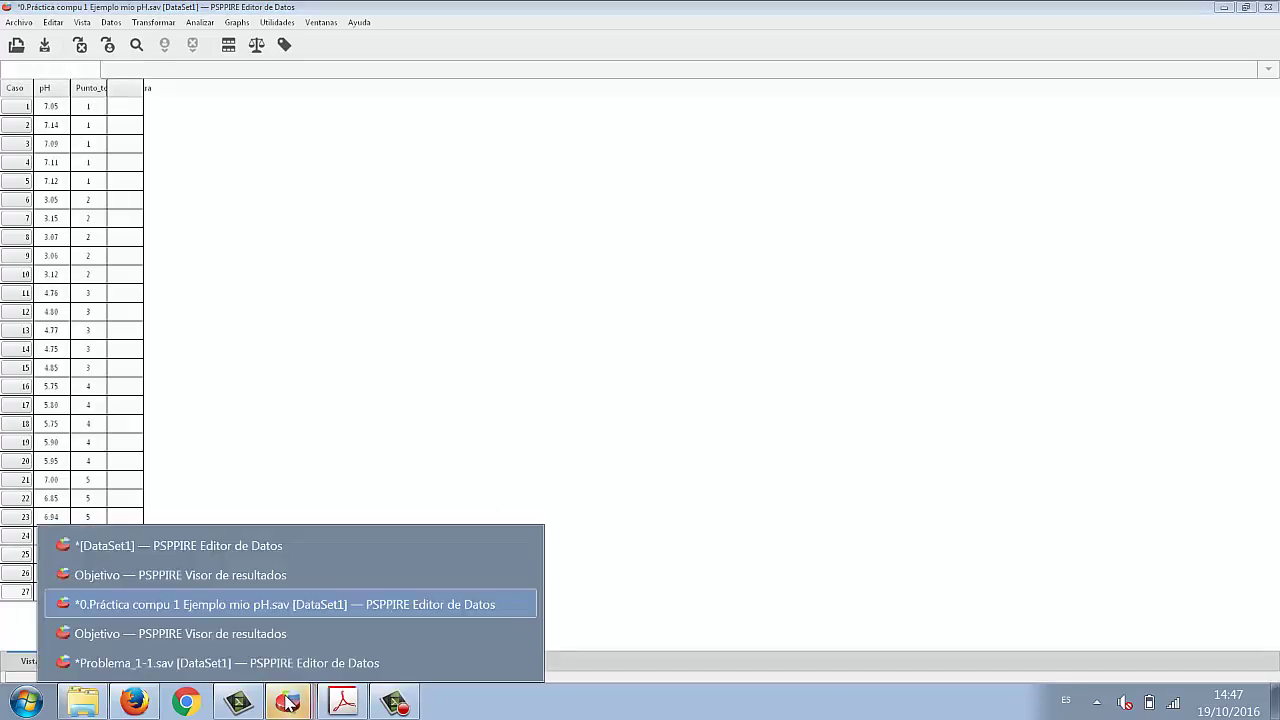
click(231, 573)
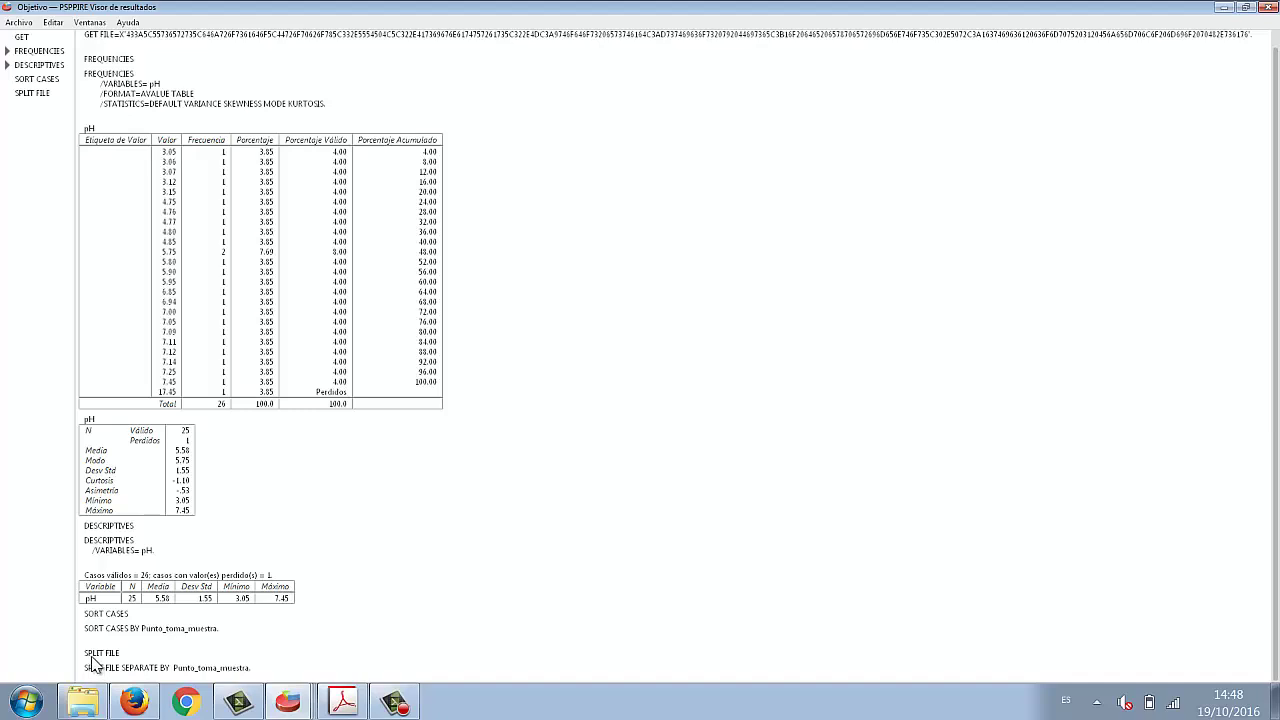
click(288, 700)
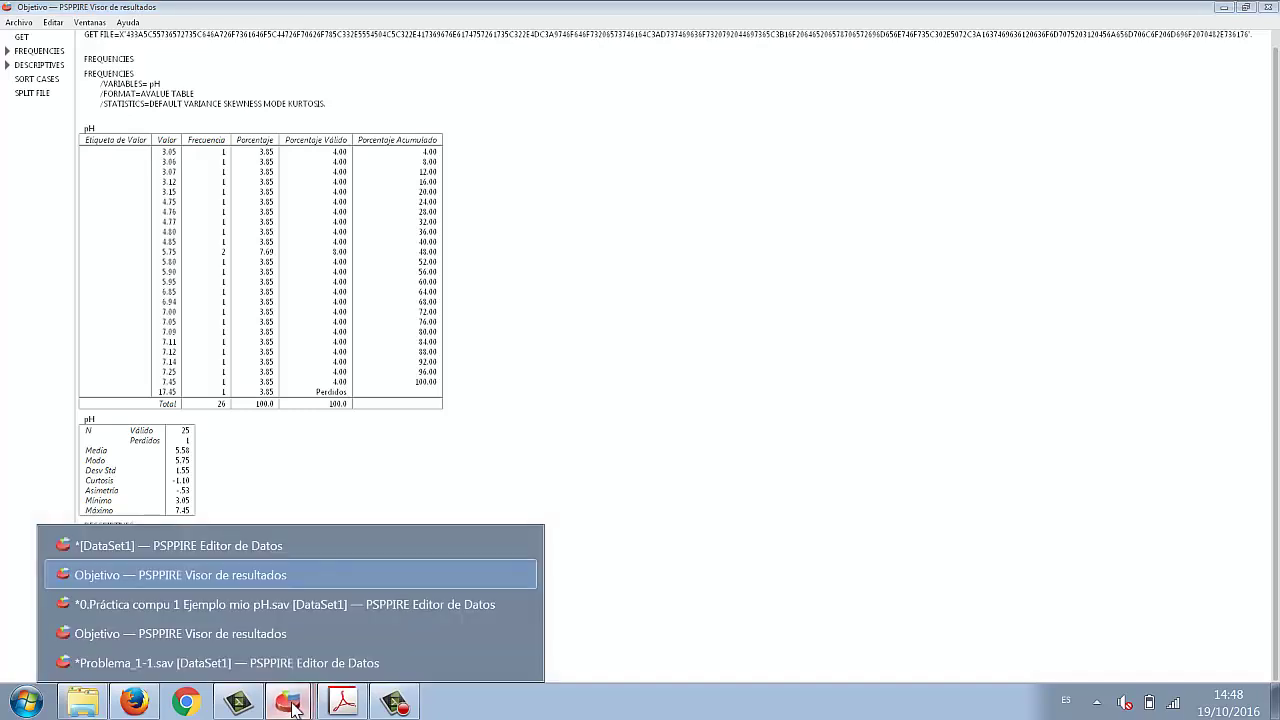
click(235, 606)
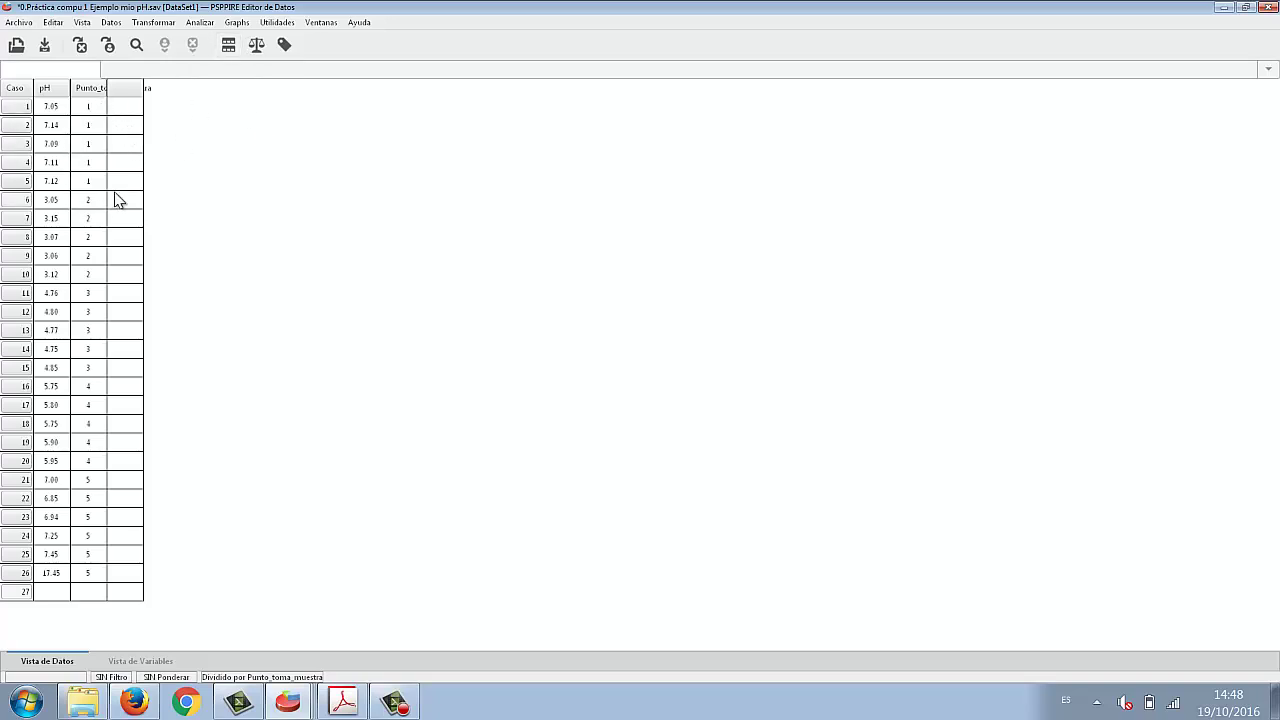
Step: Rerun the Frequencies analysis of pH on the split file with the same statistics, and show its output in the results viewer
click(202, 22)
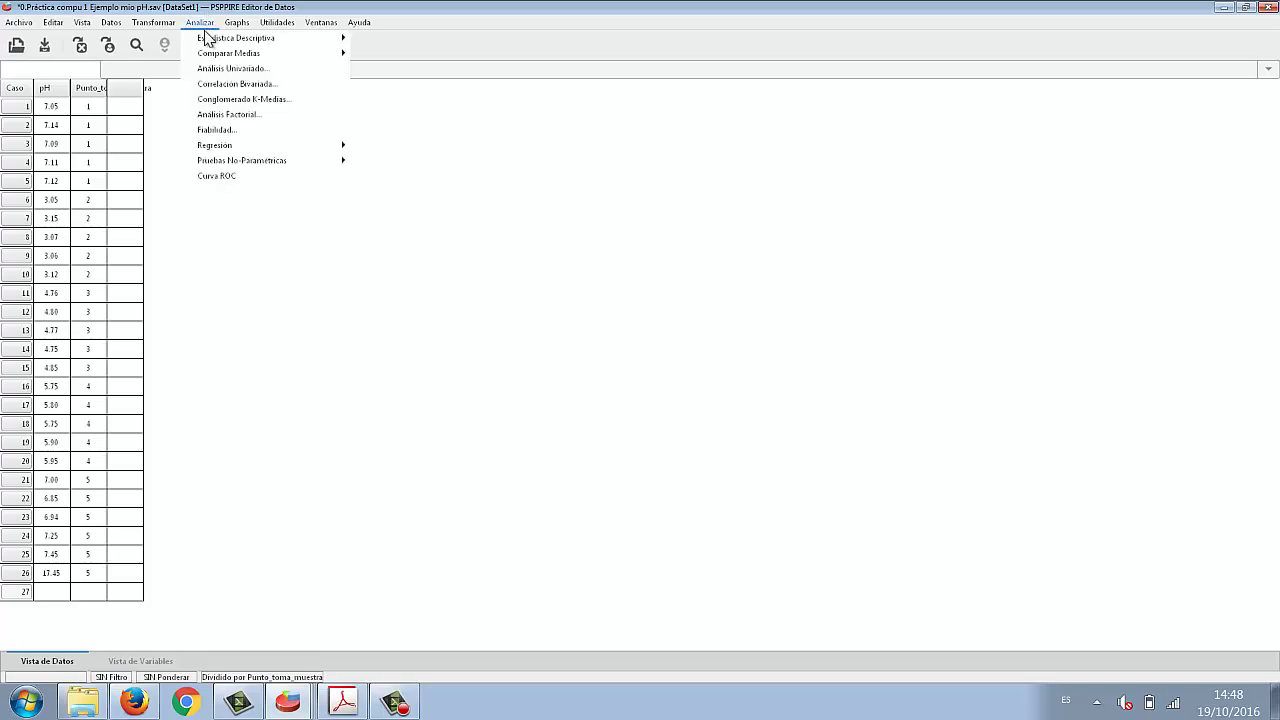
mouse_move(208, 38)
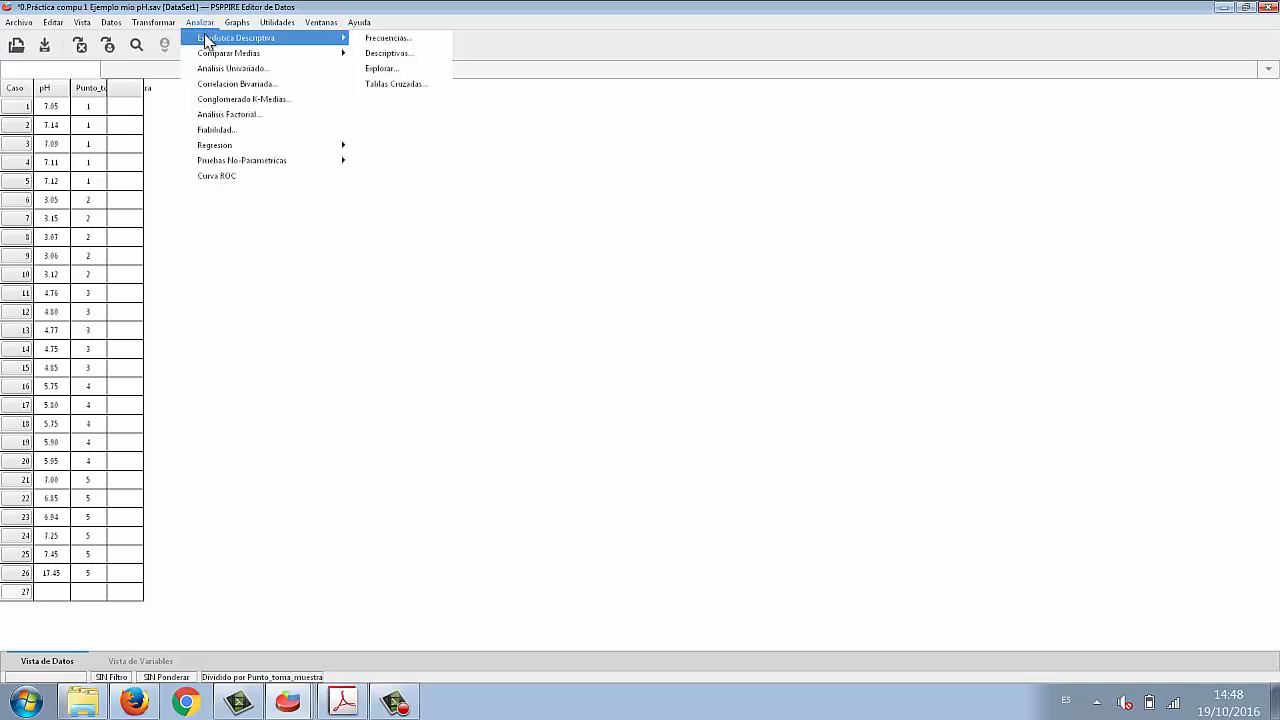
click(409, 41)
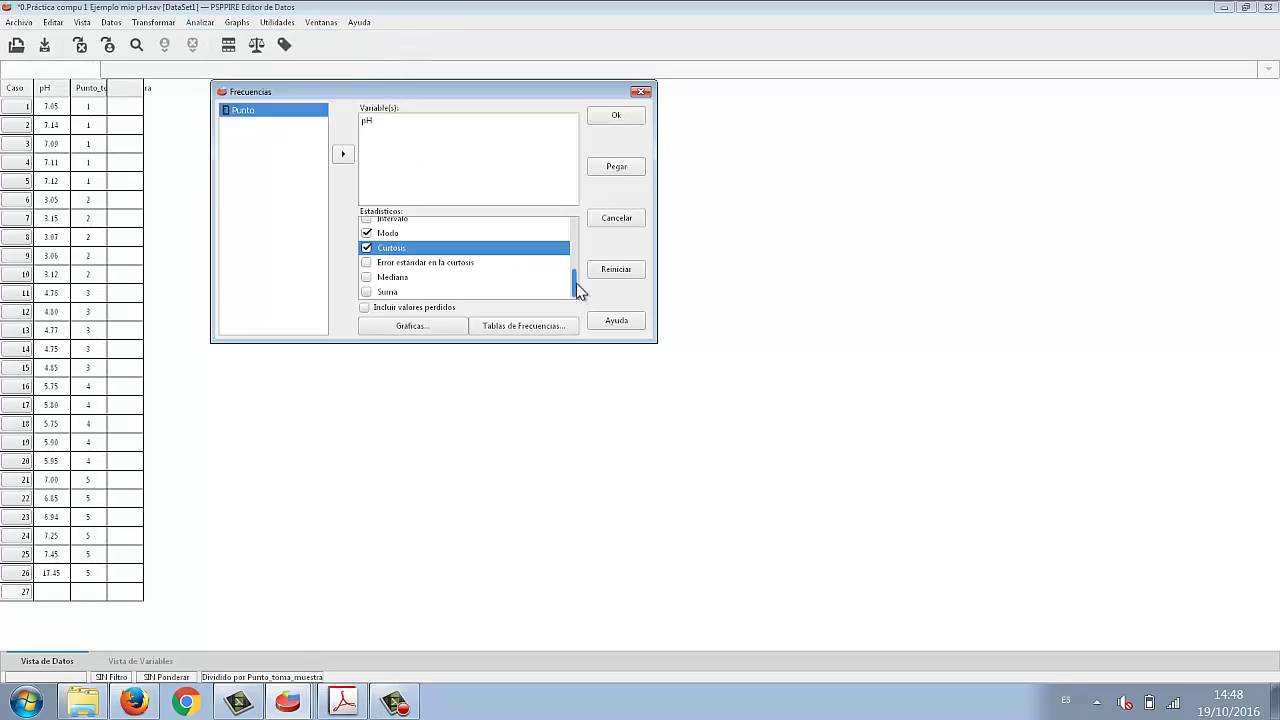
drag(577, 285, 587, 232)
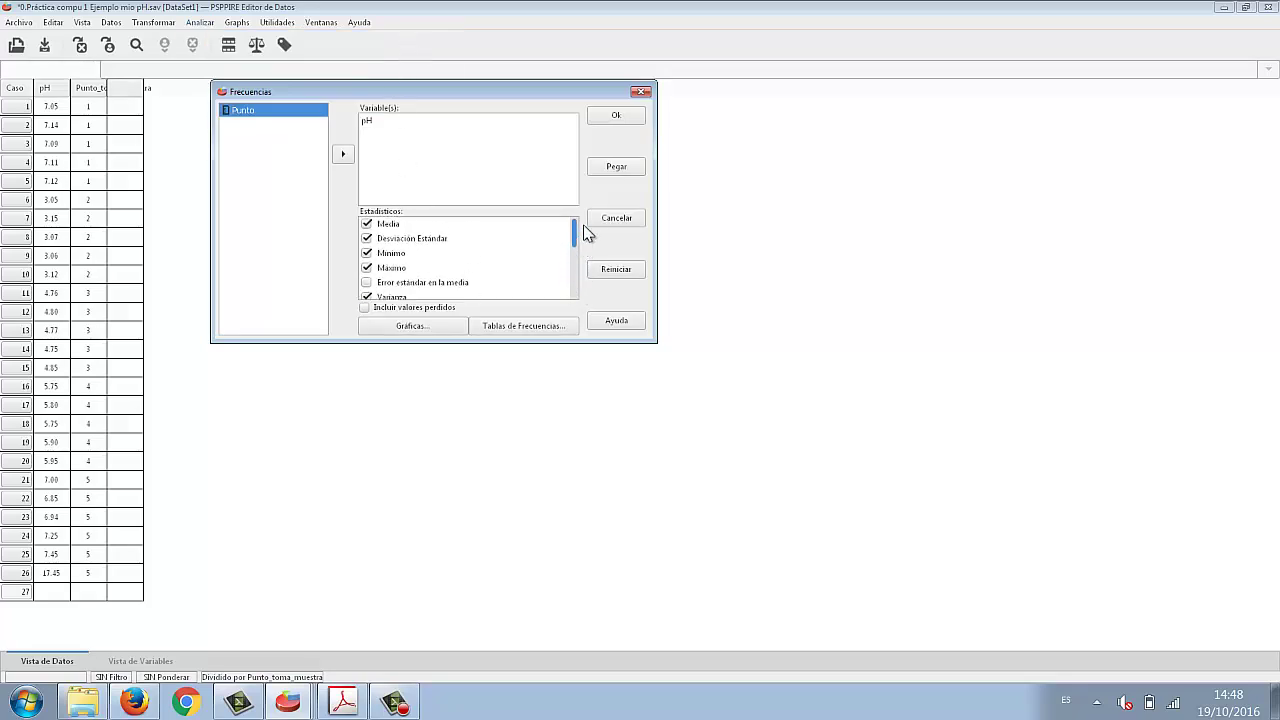
click(625, 116)
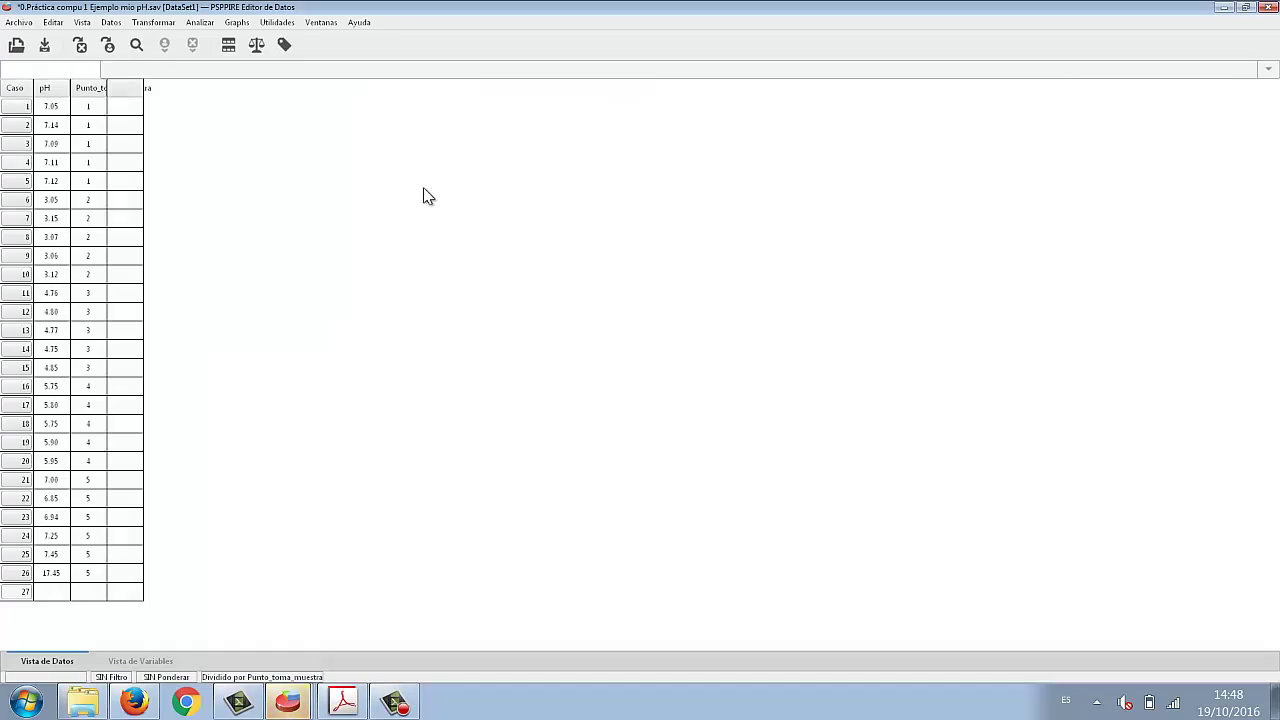
mouse_move(290, 706)
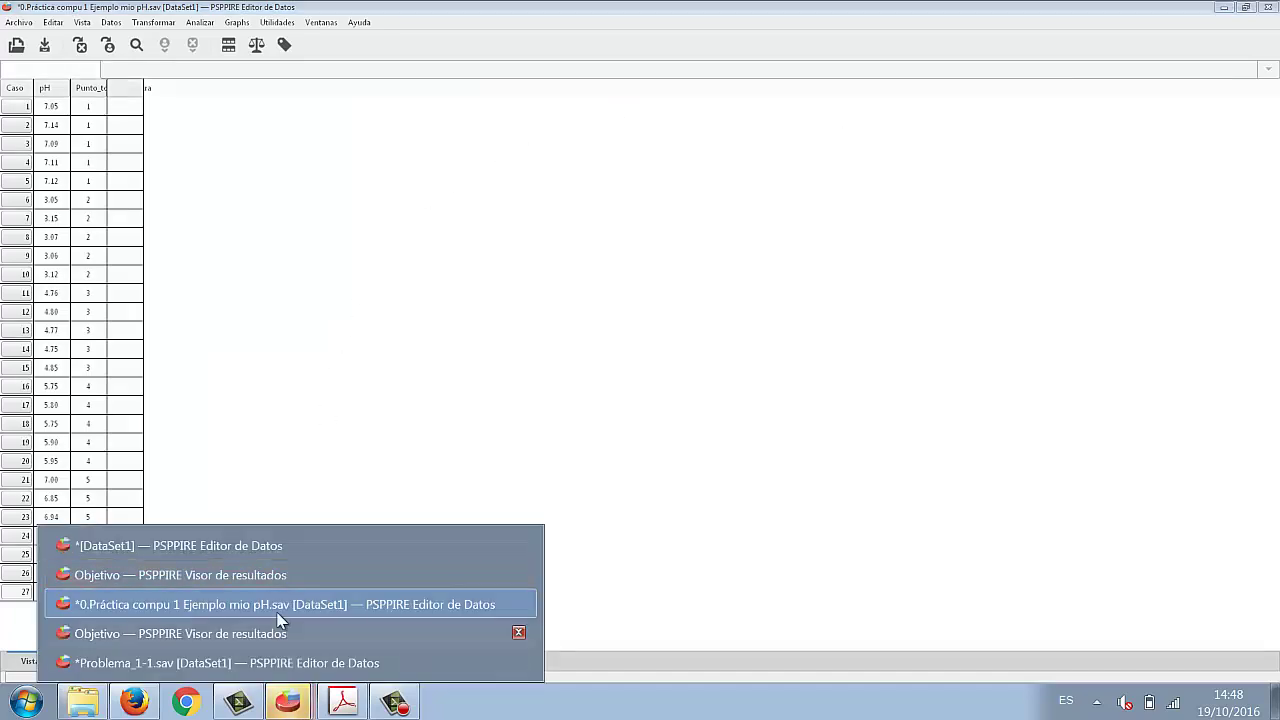
click(276, 579)
Step: Examine the pH frequency tables and statistics for each Punto_toma_muestra group, from 1 to 5
scroll(280, 590, down, 15)
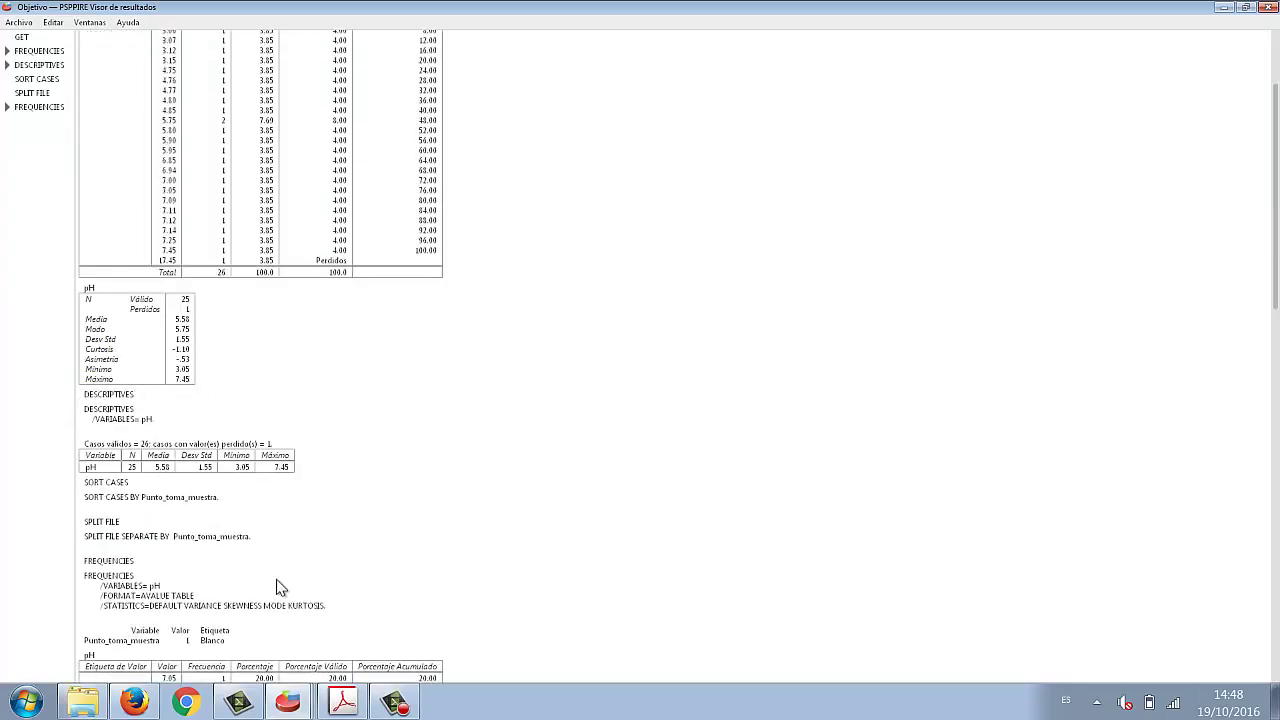
scroll(280, 588, down, 2)
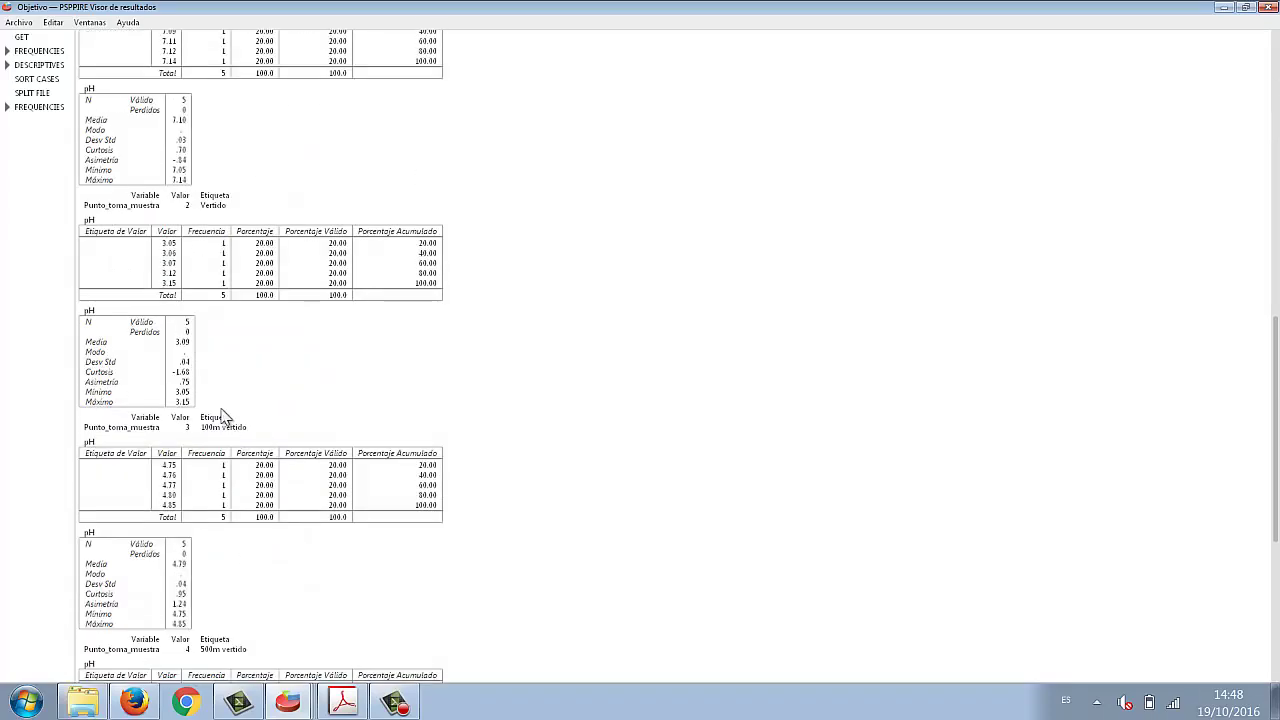
scroll(233, 470, up, 4)
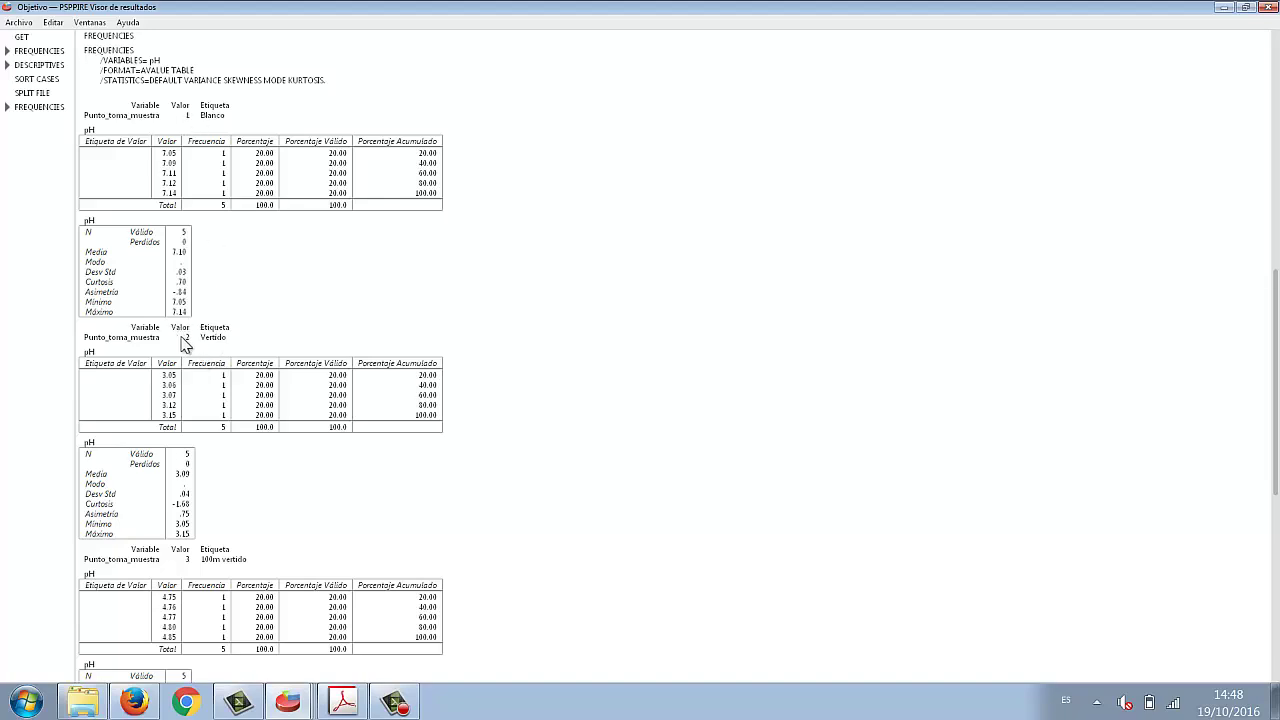
scroll(163, 490, down, 3)
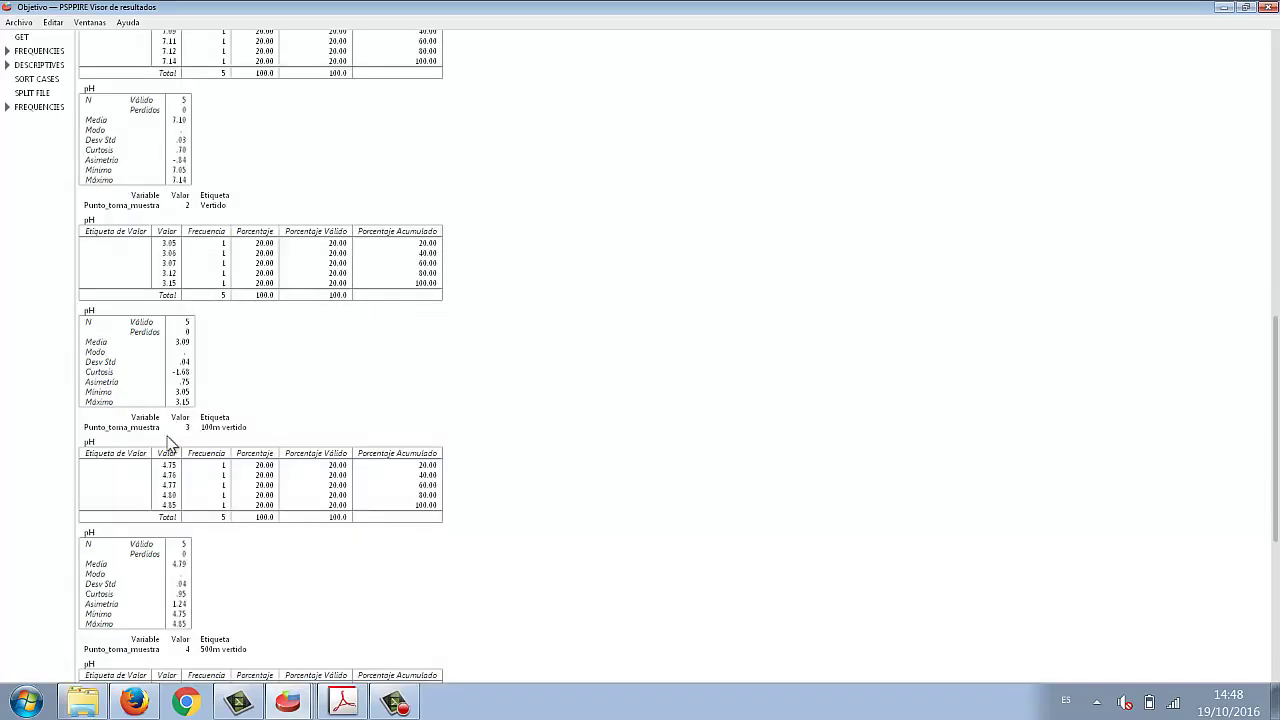
scroll(170, 443, down, 6)
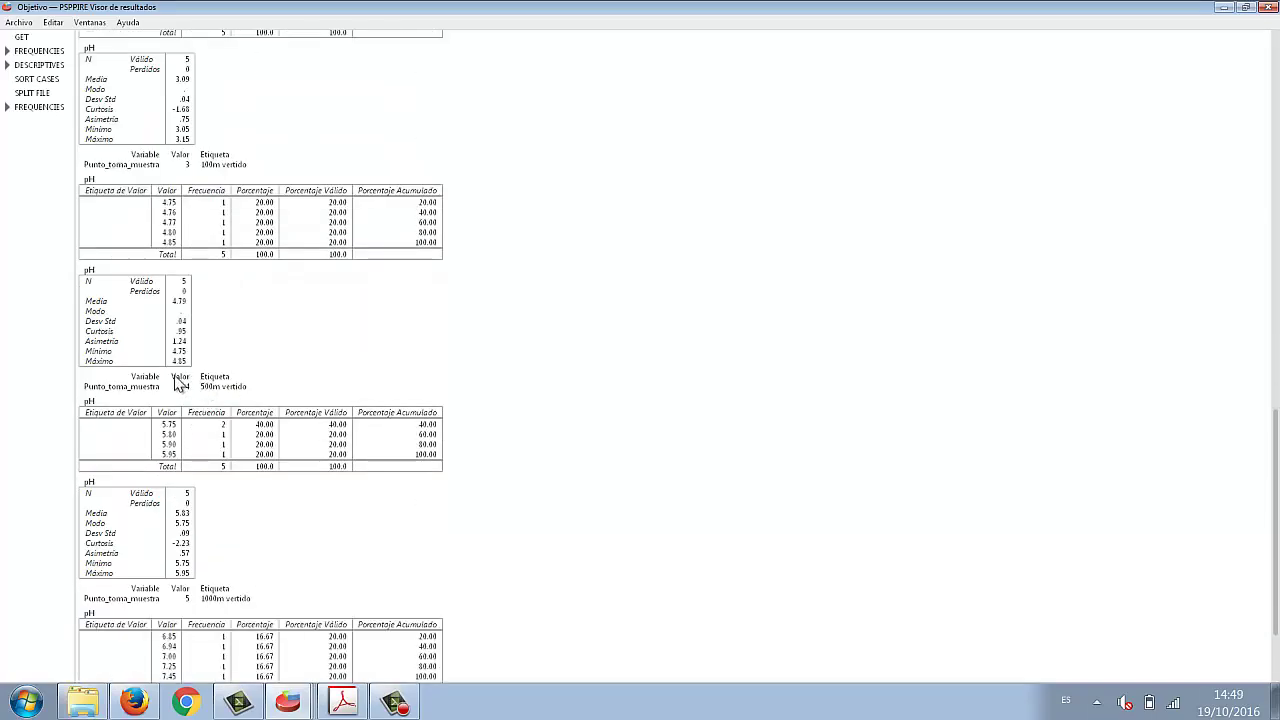
scroll(185, 398, down, 3)
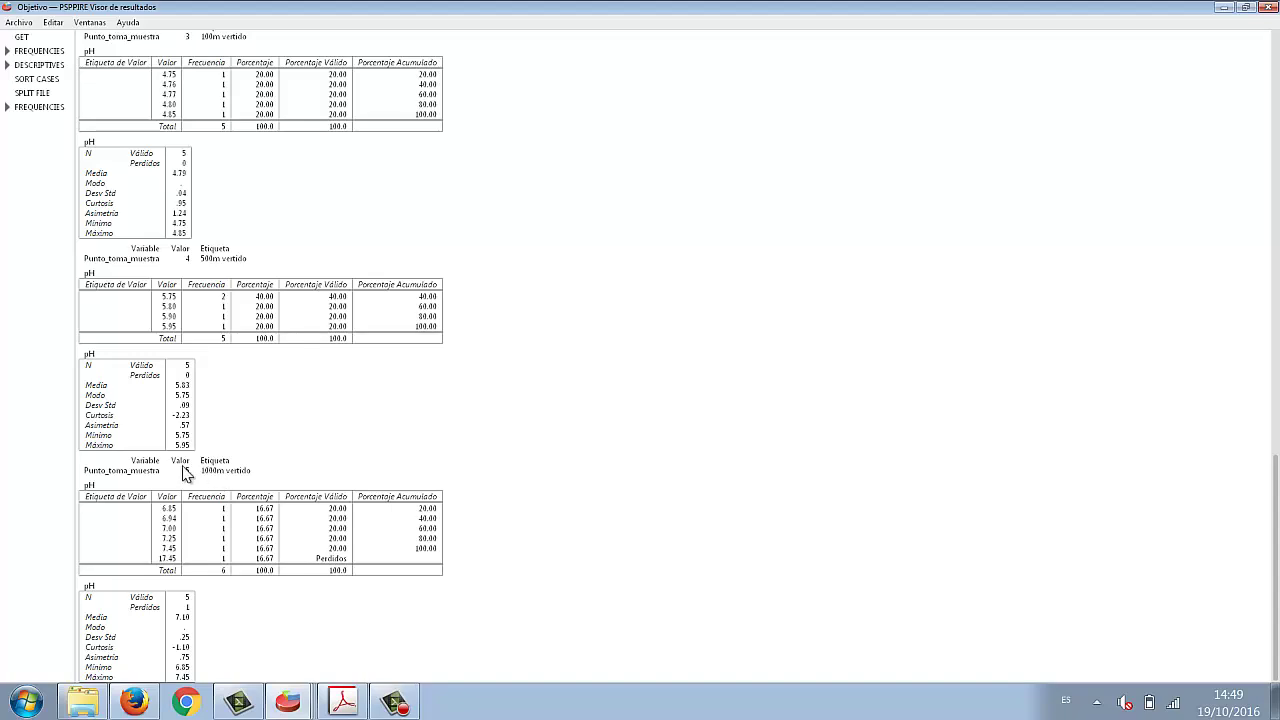
Step: Return to the 0.Práctica compu 1 Ejemplo mio pH.sav dataset and turn off its split by removing Punto_toma_muestra from the grouping variables
click(288, 702)
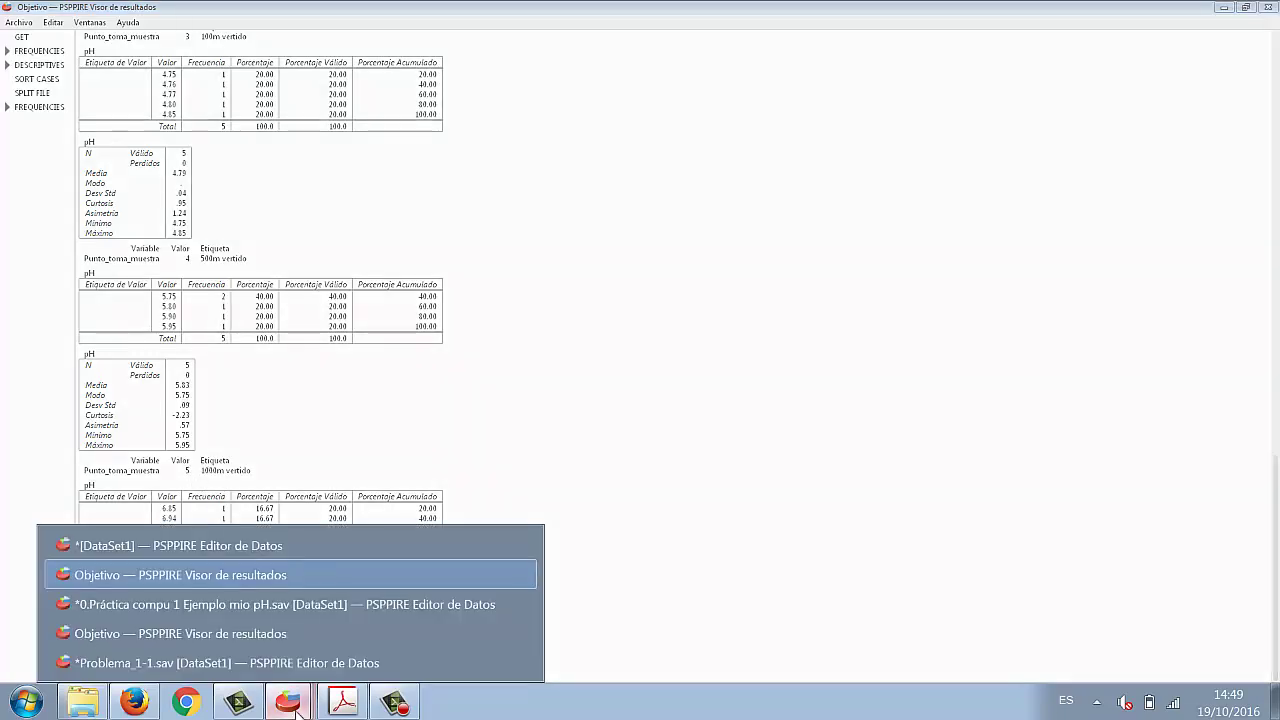
click(240, 614)
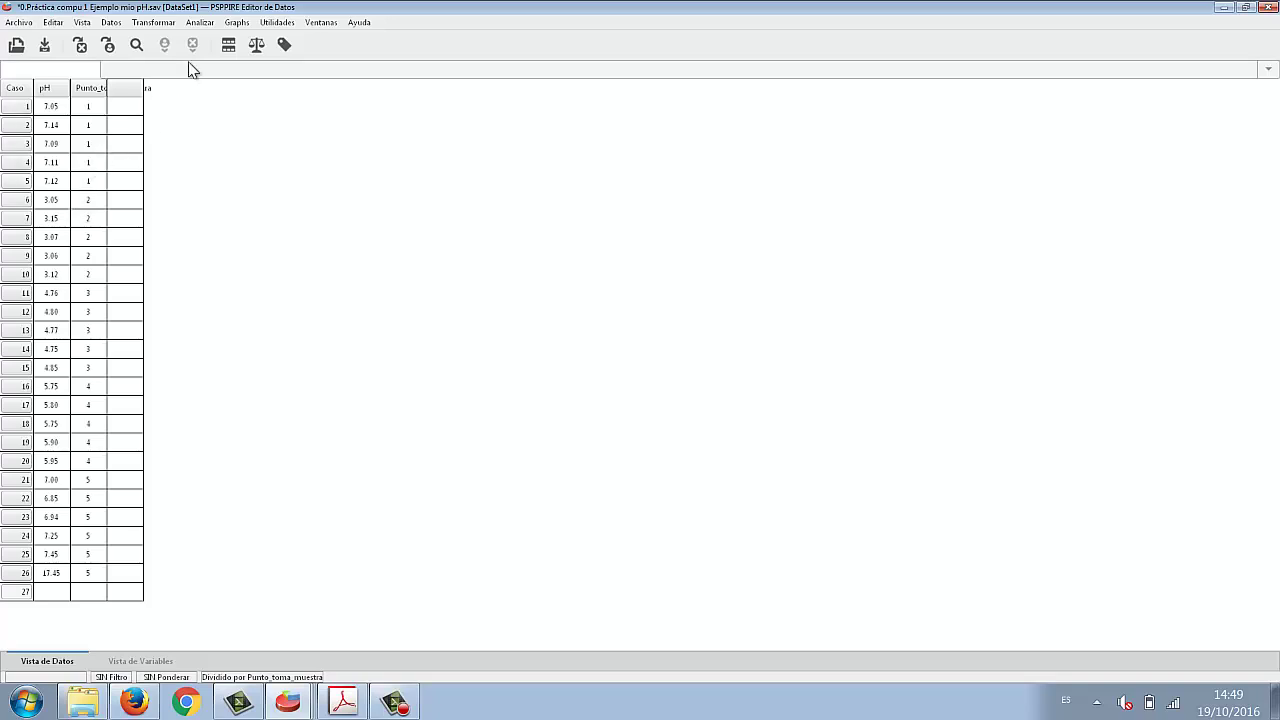
click(229, 47)
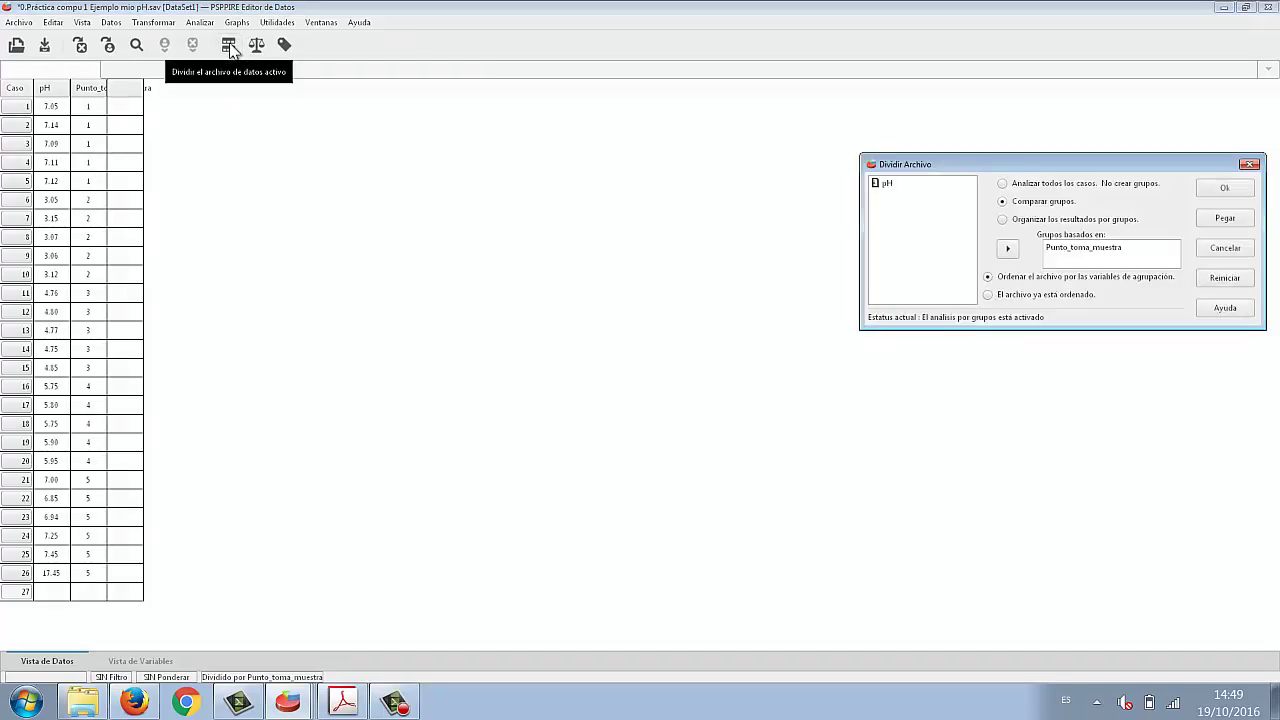
drag(1030, 165, 647, 150)
click(697, 233)
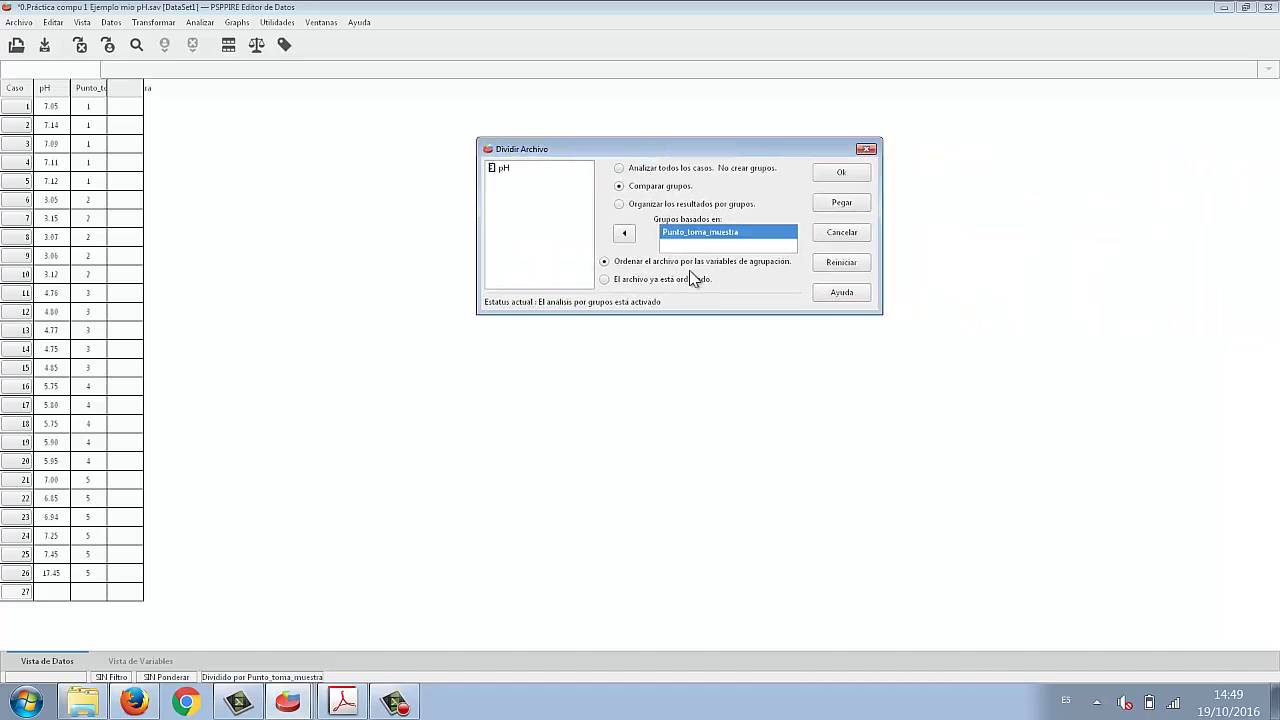
click(628, 236)
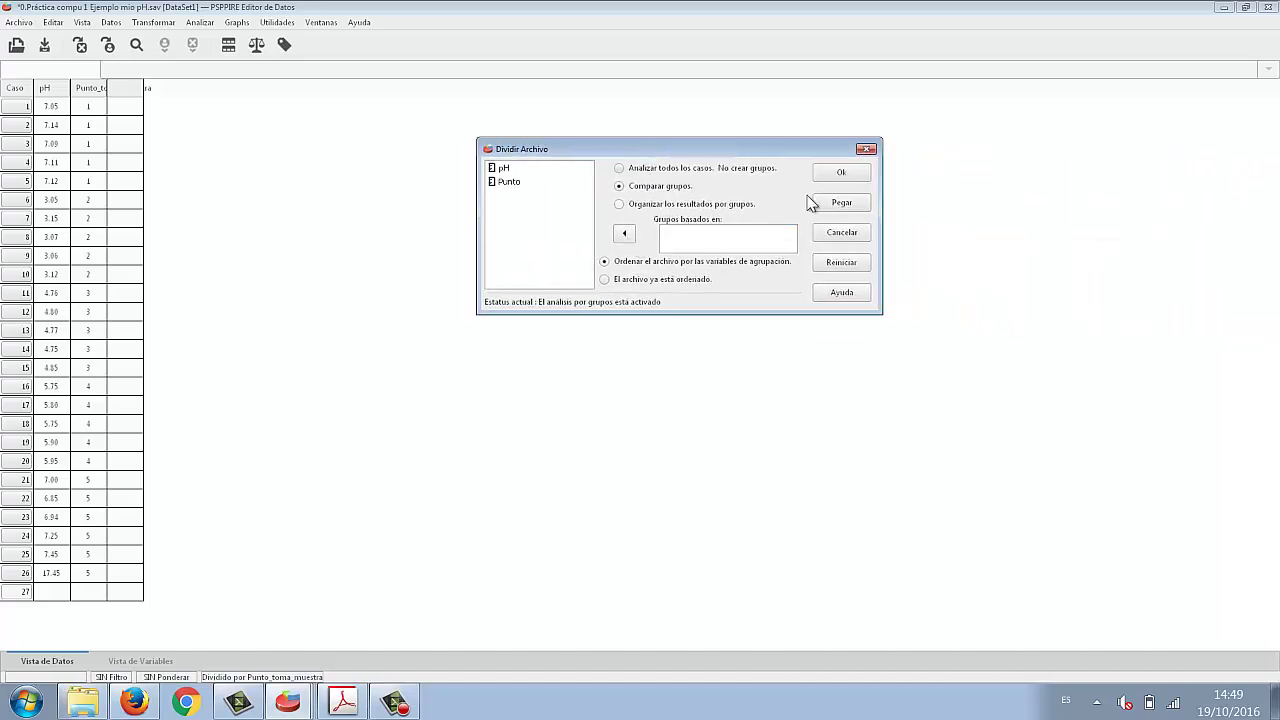
click(840, 174)
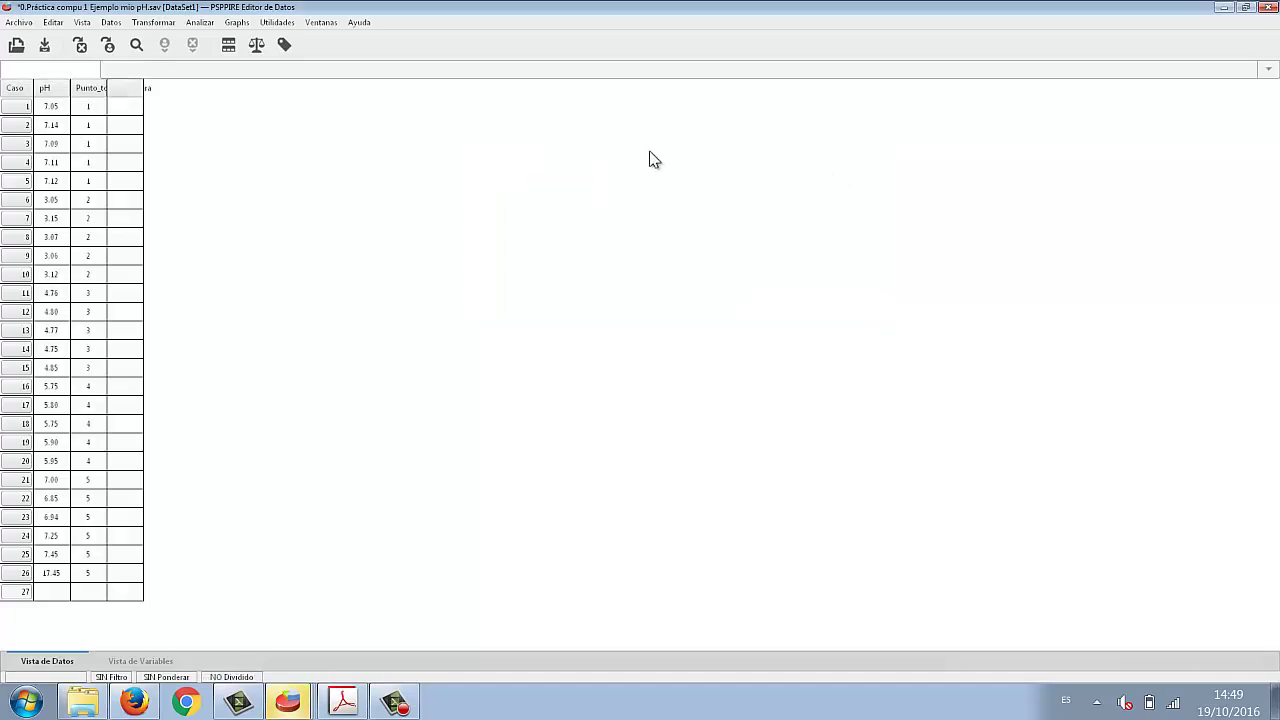
Step: Rerun the Frequencies analysis of pH on the unsplit dataset with the same statistics, and review its output in the results viewer
click(200, 22)
mouse_move(250, 38)
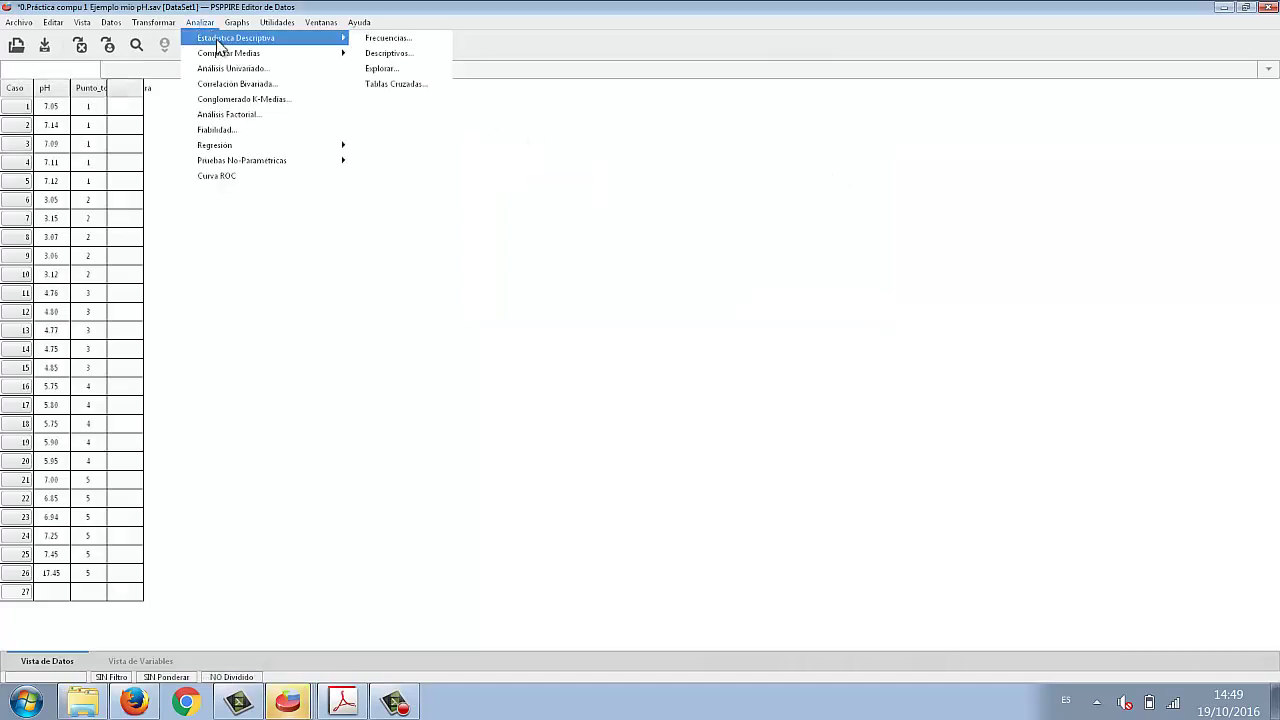
click(408, 40)
click(604, 120)
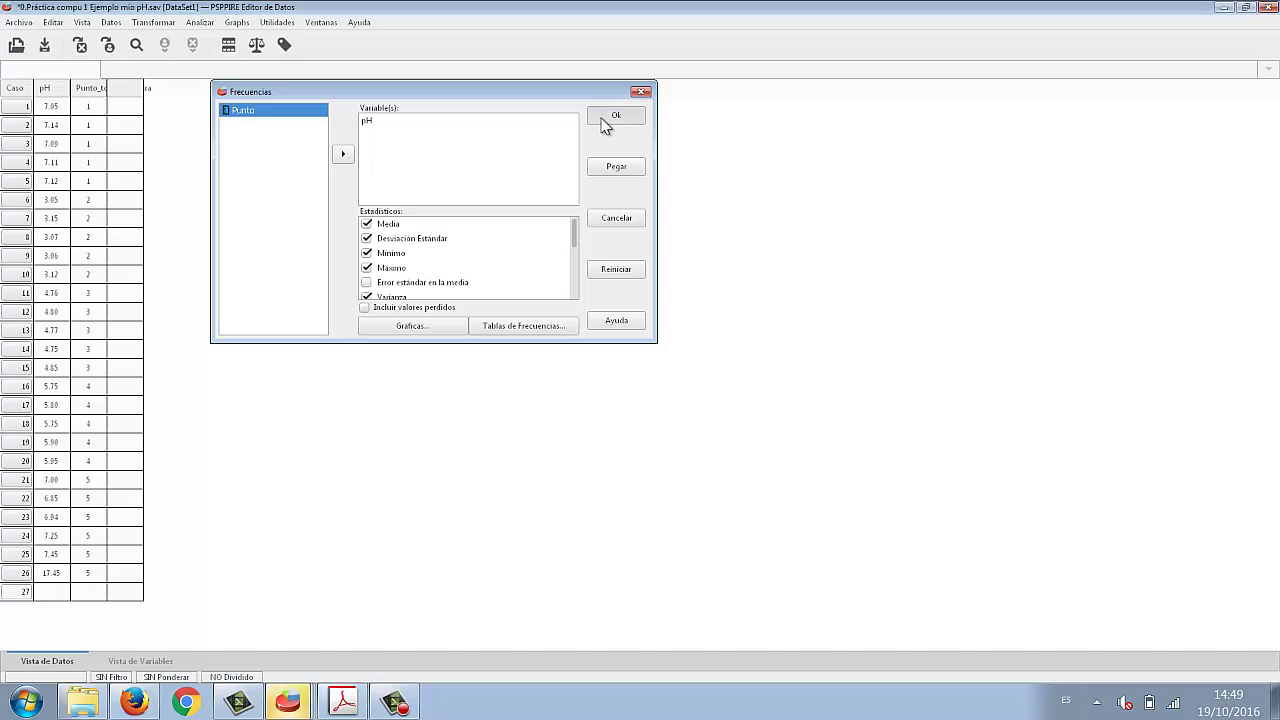
click(288, 702)
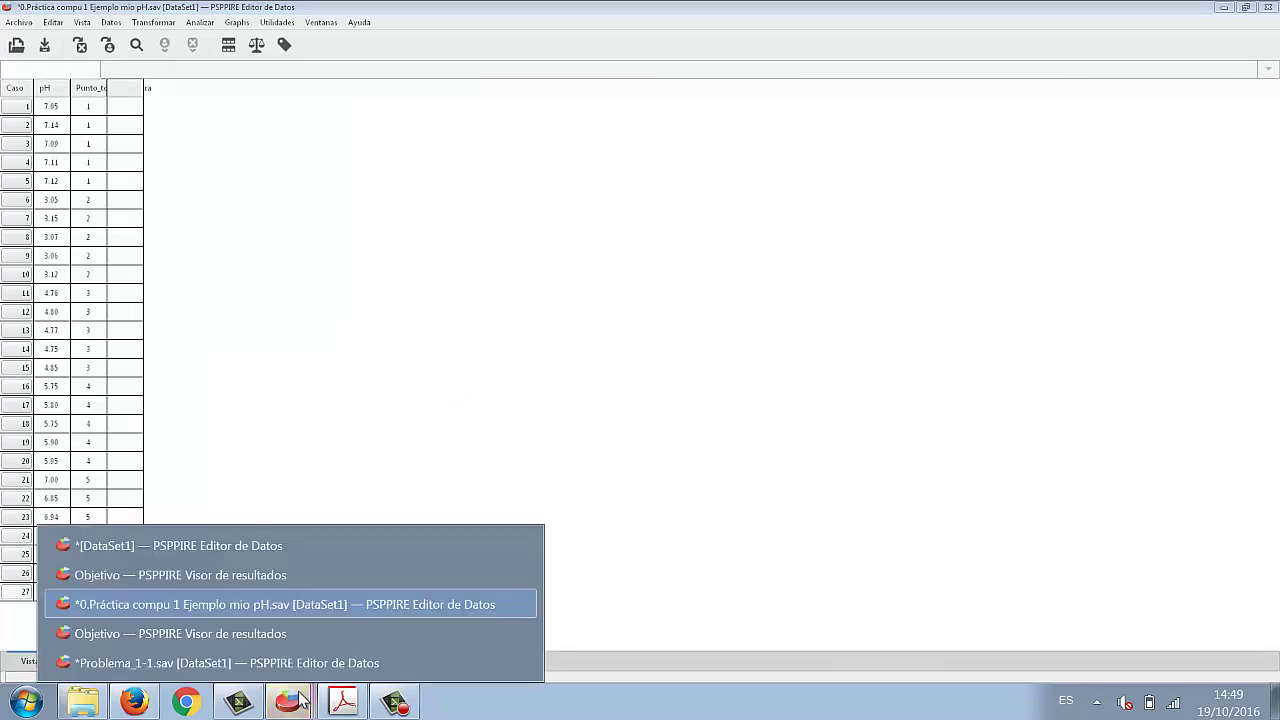
click(218, 575)
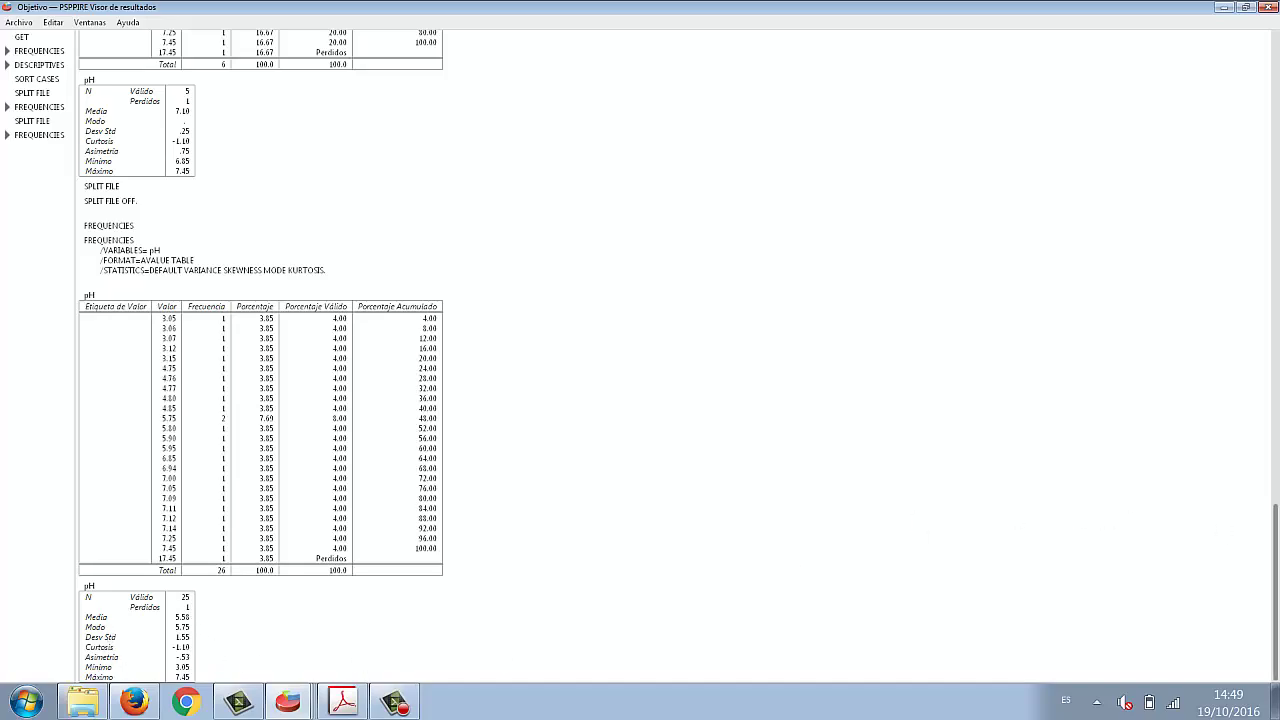
drag(1276, 555, 1277, 93)
scroll(1276, 105, down, 4)
scroll(500, 194, up, 2)
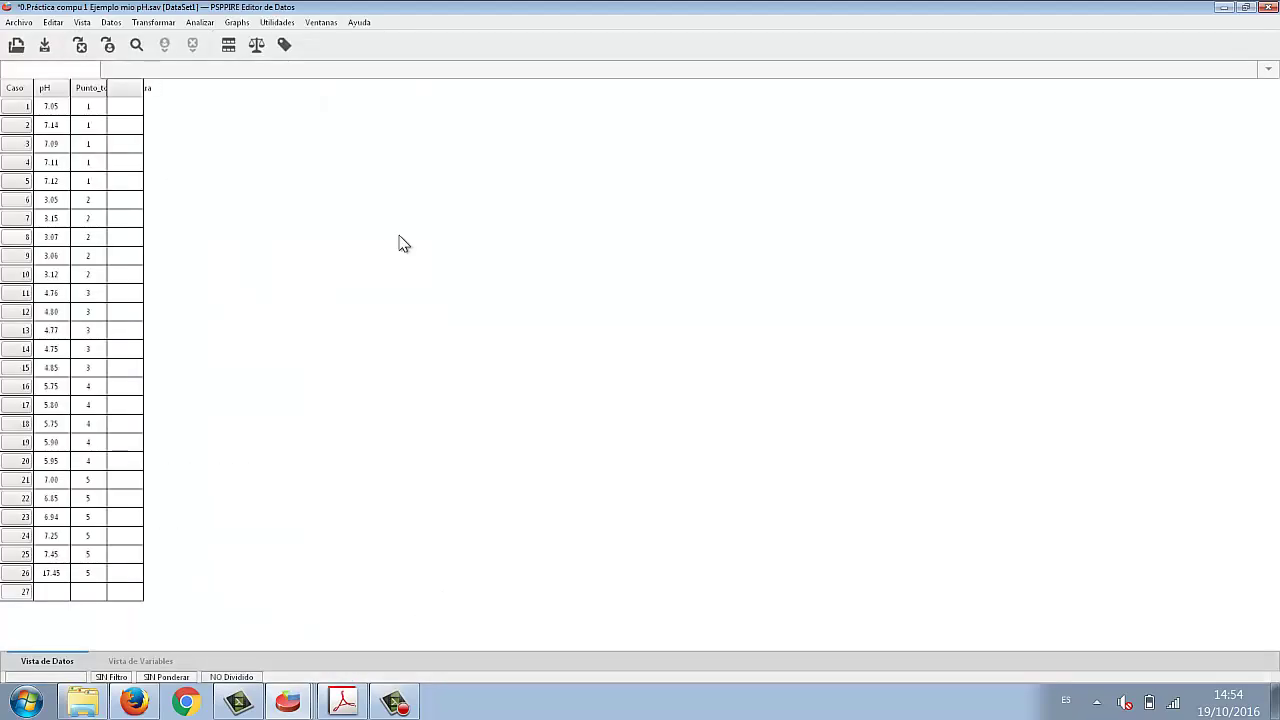
Step: Set up an Explore analysis with pH as the dependent variable, requesting the descriptives and percentiles statistics
click(199, 23)
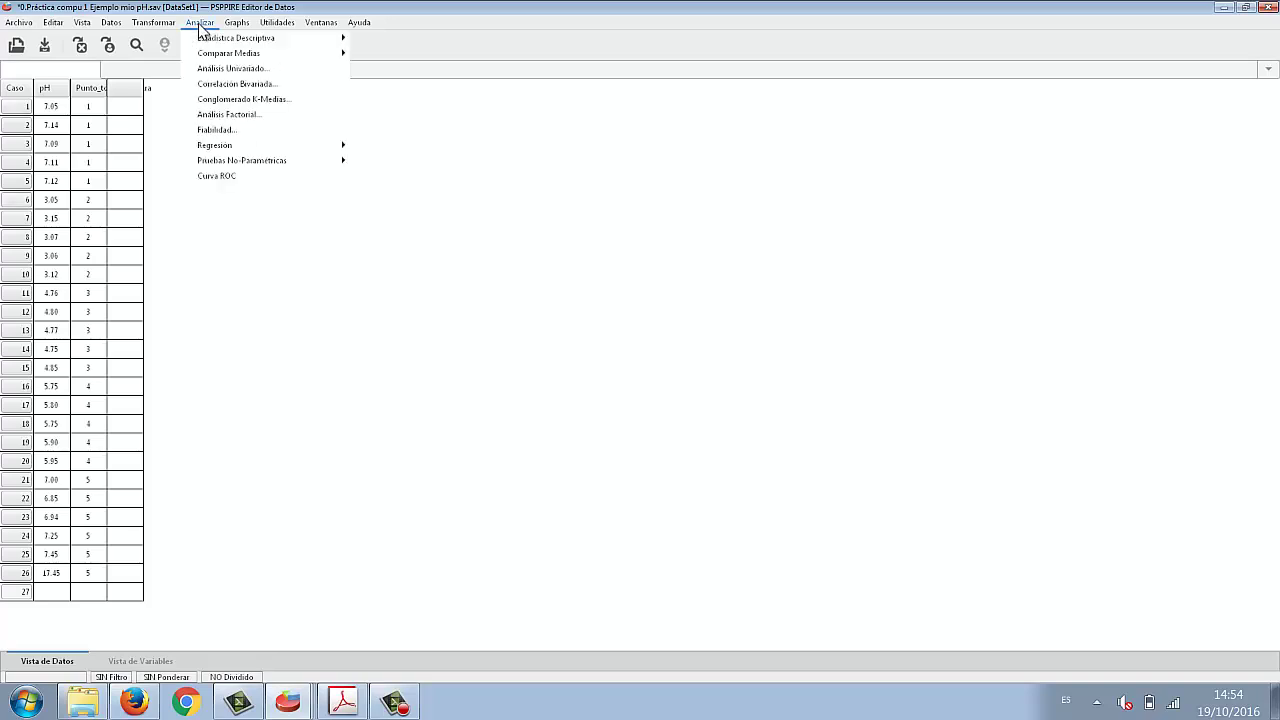
mouse_move(206, 37)
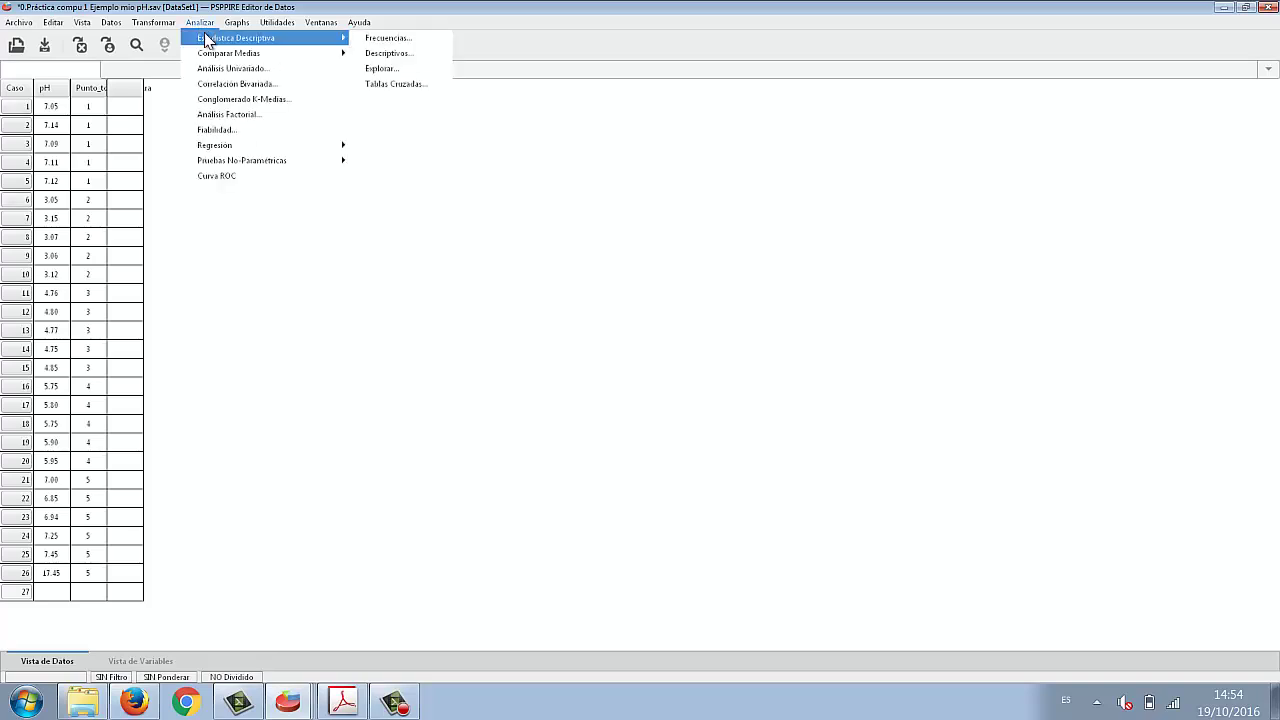
click(380, 69)
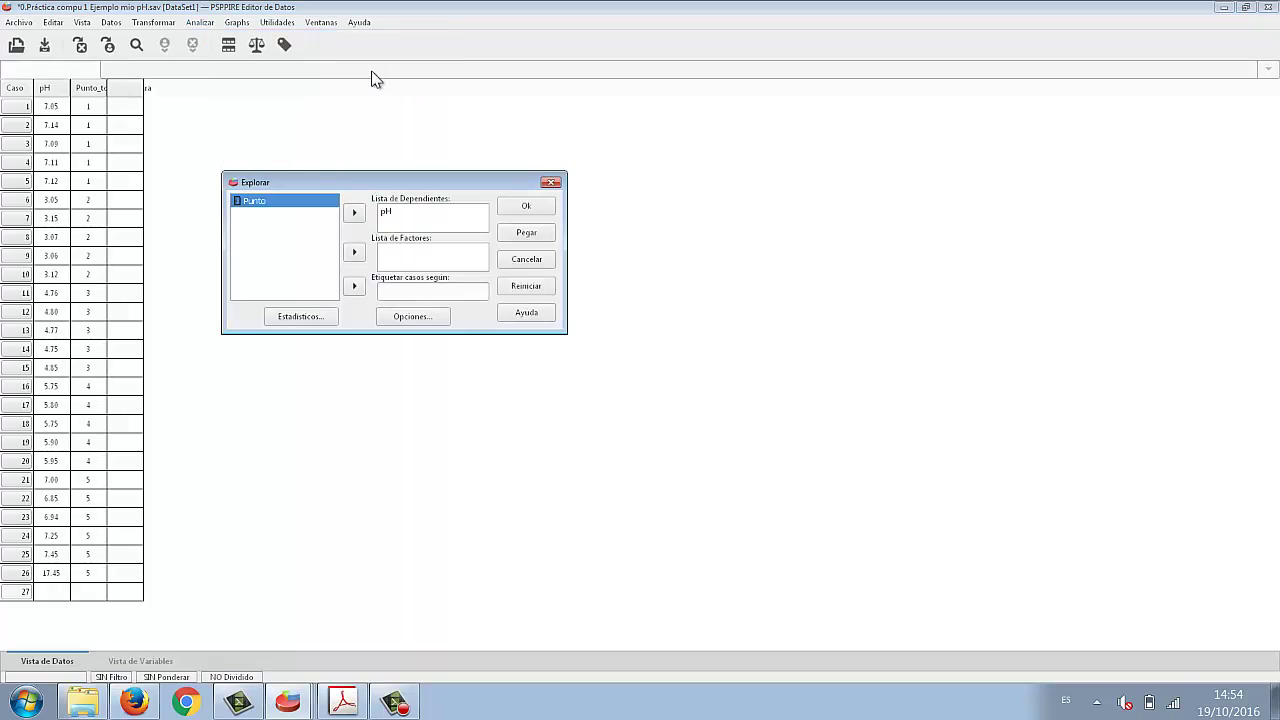
click(312, 316)
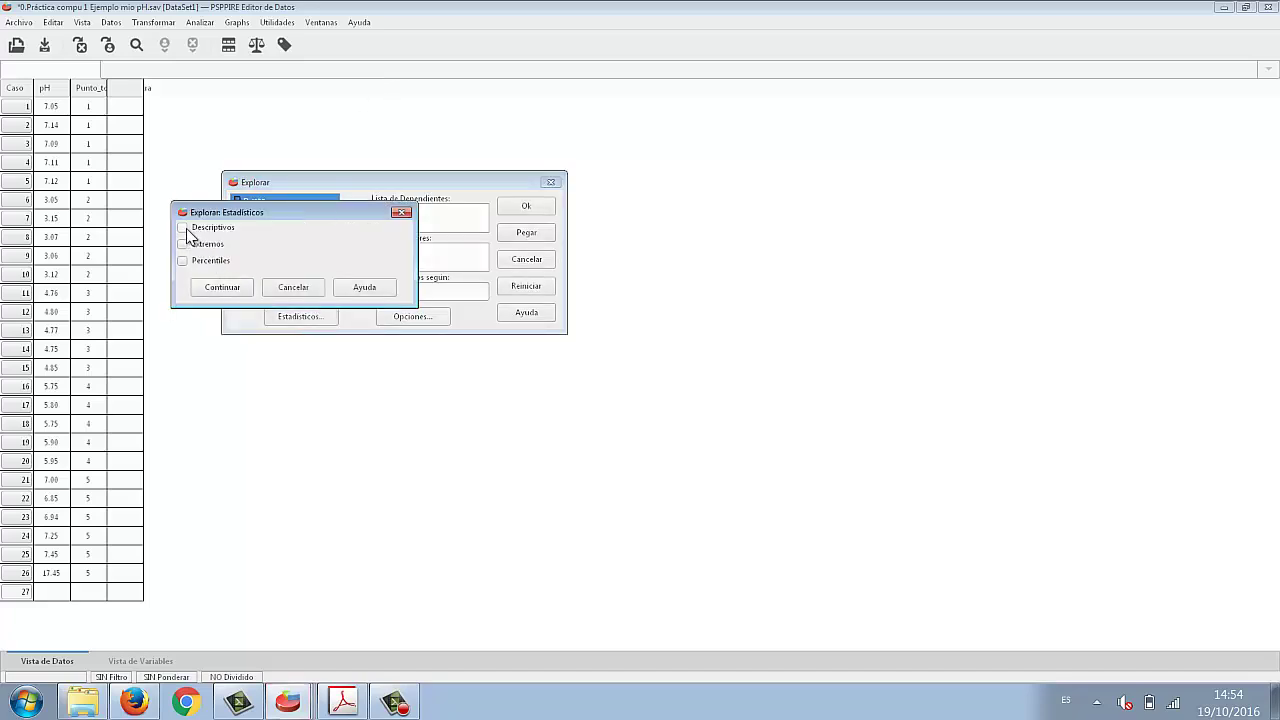
click(223, 289)
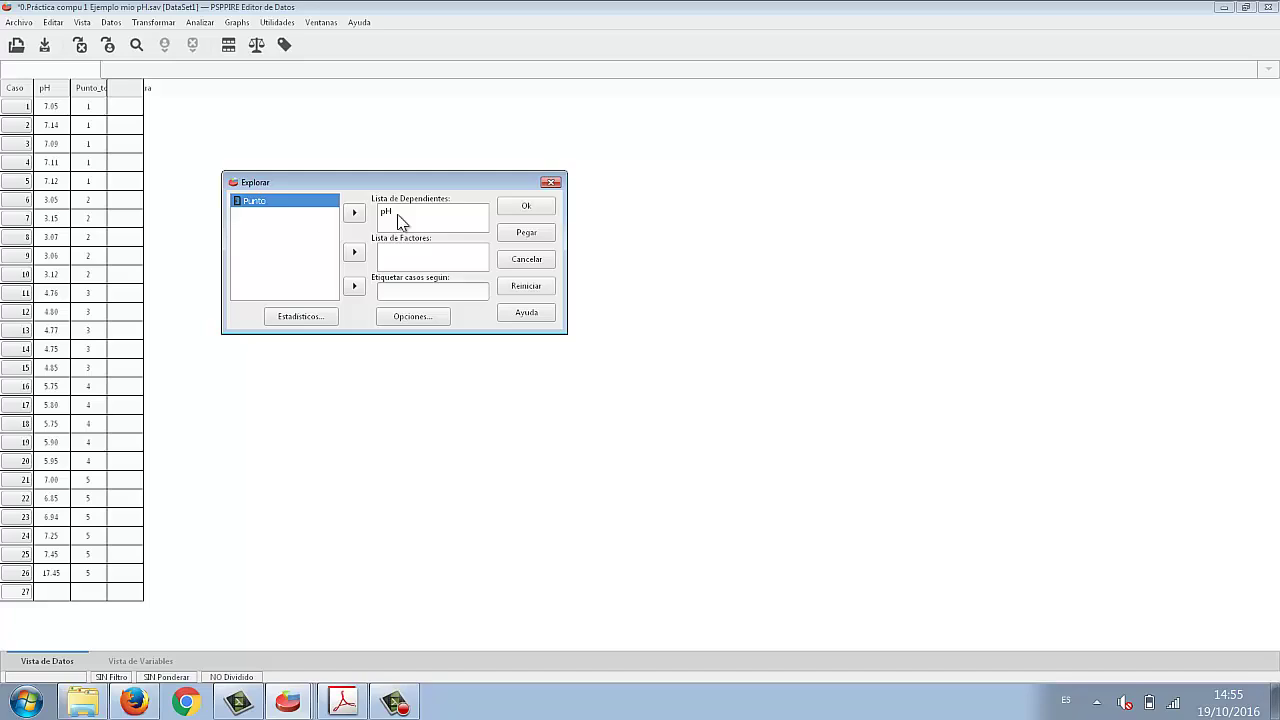
Step: Add Punto_toma_muestra as the Explore factor, run the analysis, and show its output in the results viewer
click(353, 252)
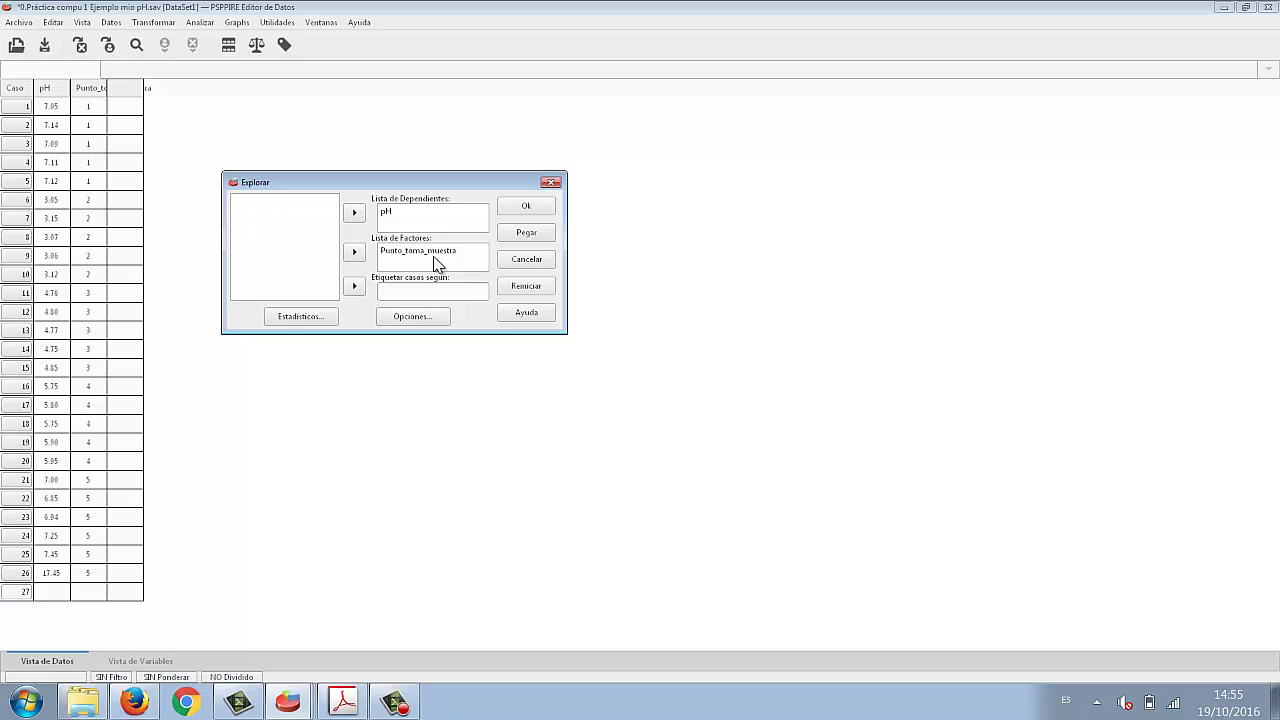
click(527, 212)
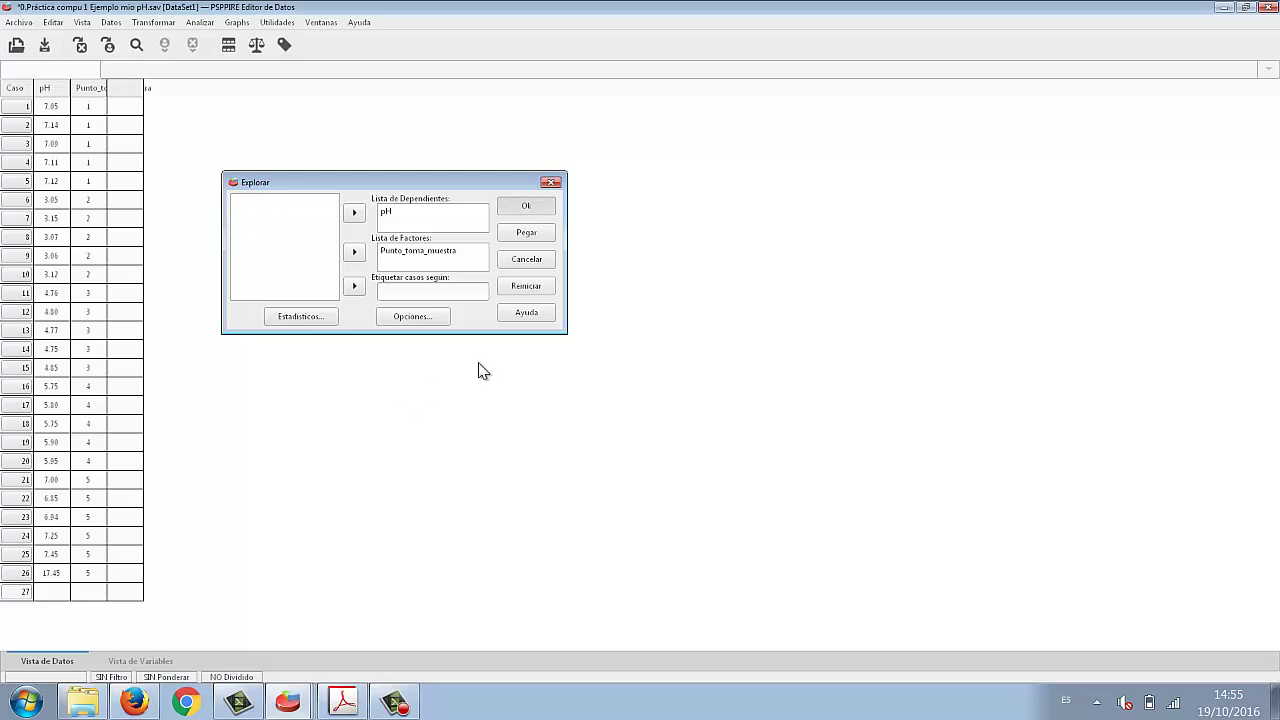
click(288, 702)
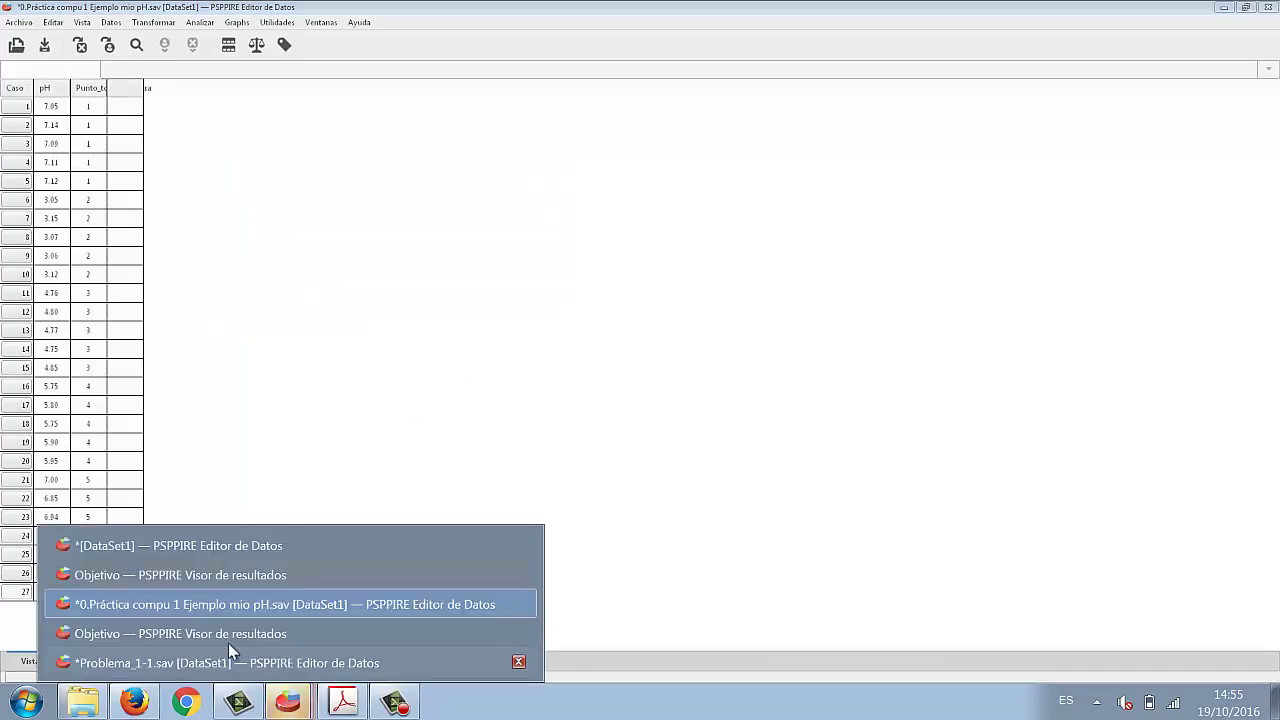
click(199, 582)
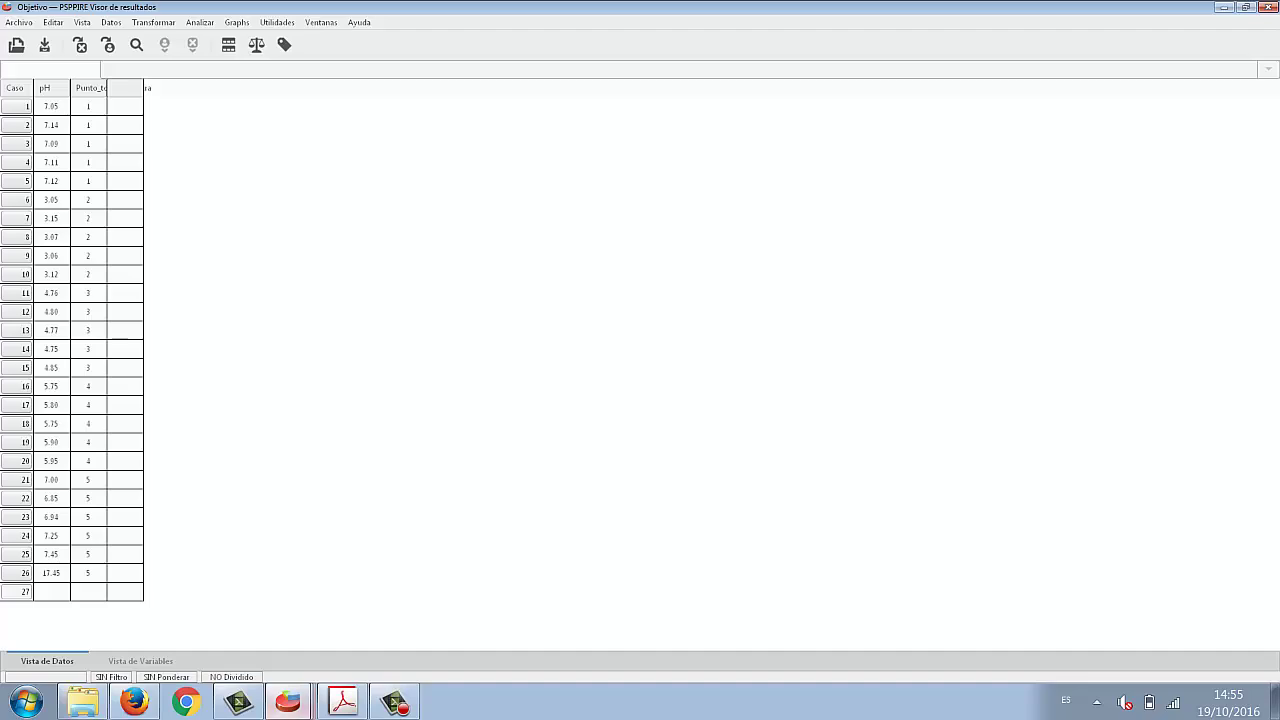
click(288, 702)
click(586, 372)
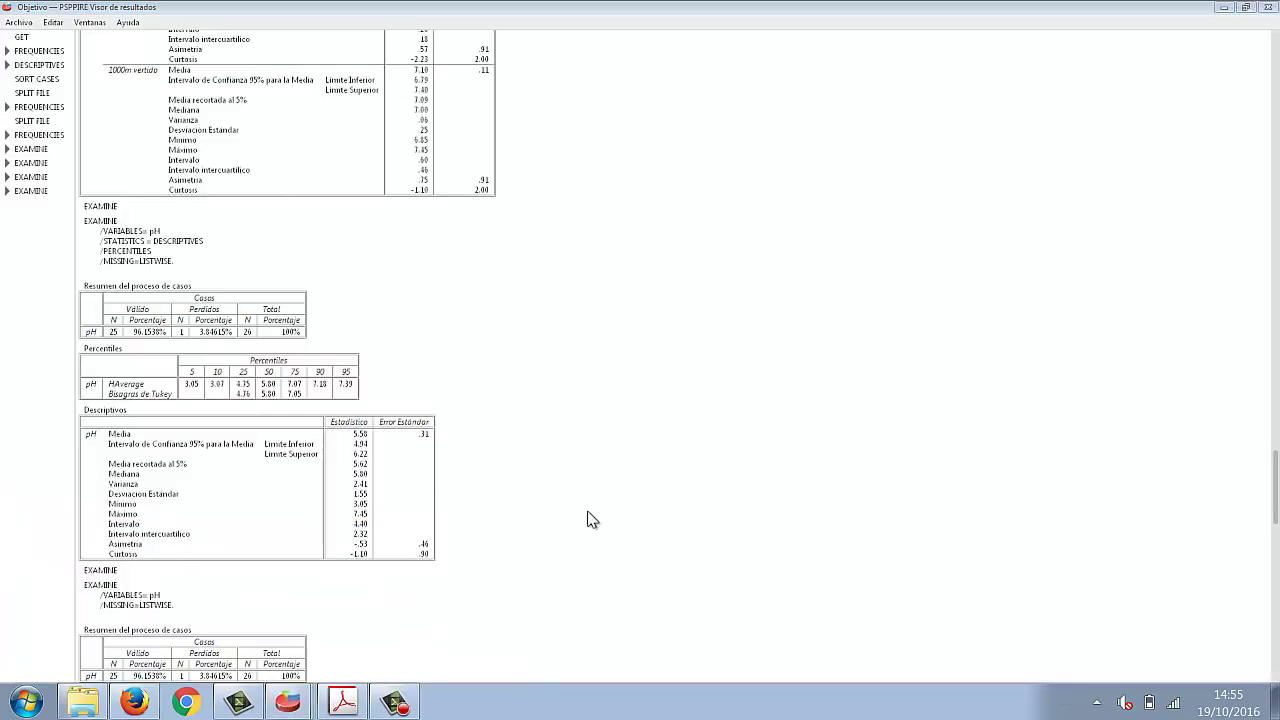
Step: Examine the Explore case summaries, percentiles and descriptives of pH, both overall and for each sampling point from Blanco to 1000m vertido
scroll(1276, 488, down, 2)
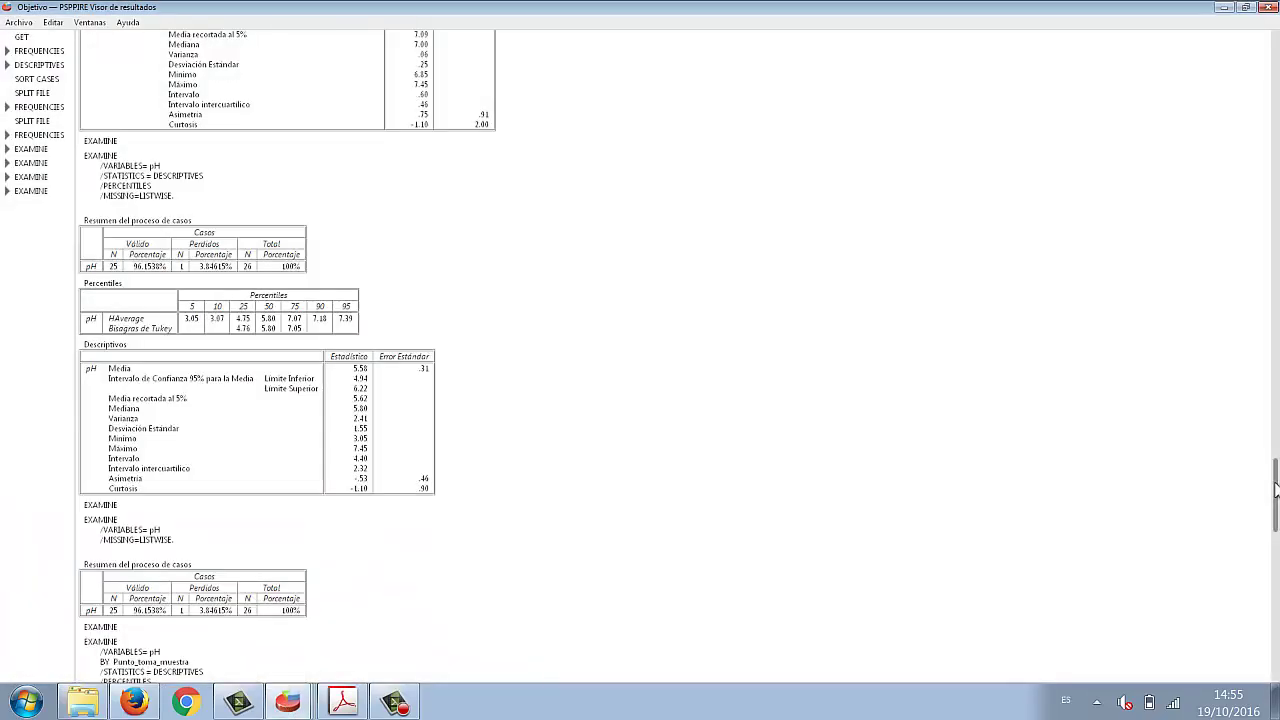
drag(1276, 530, 1276, 562)
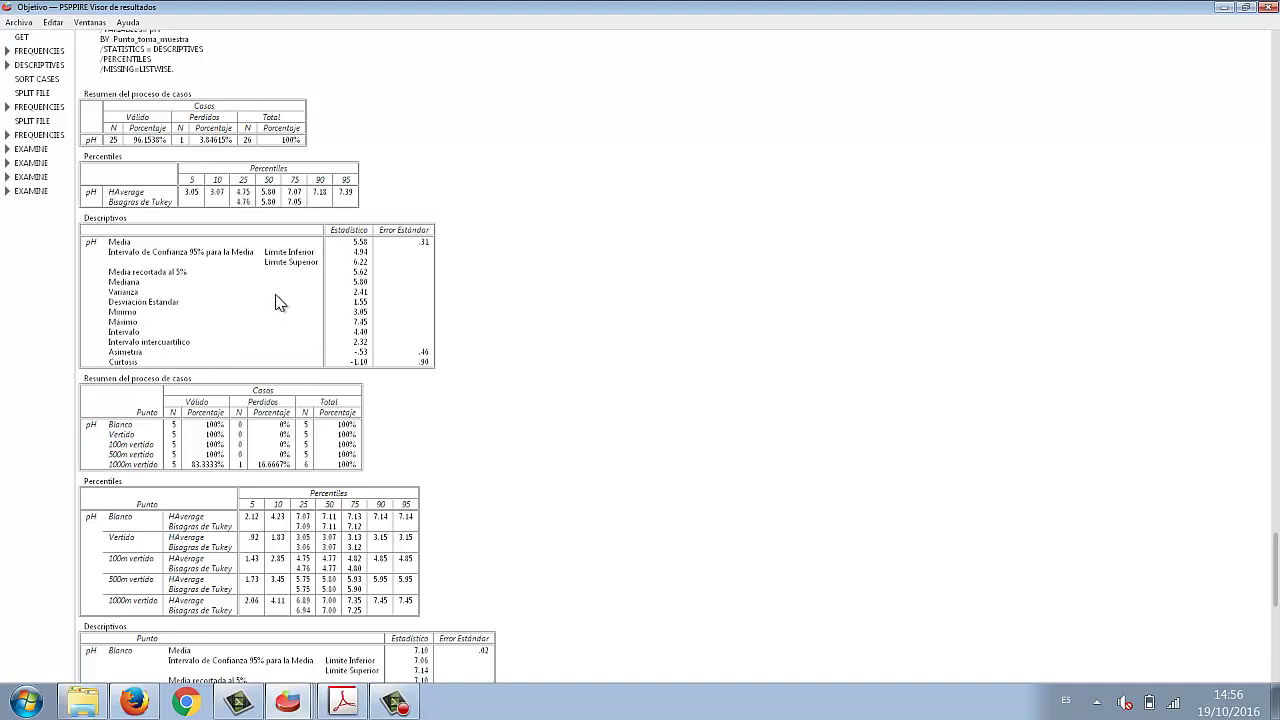
scroll(222, 405, down, 4)
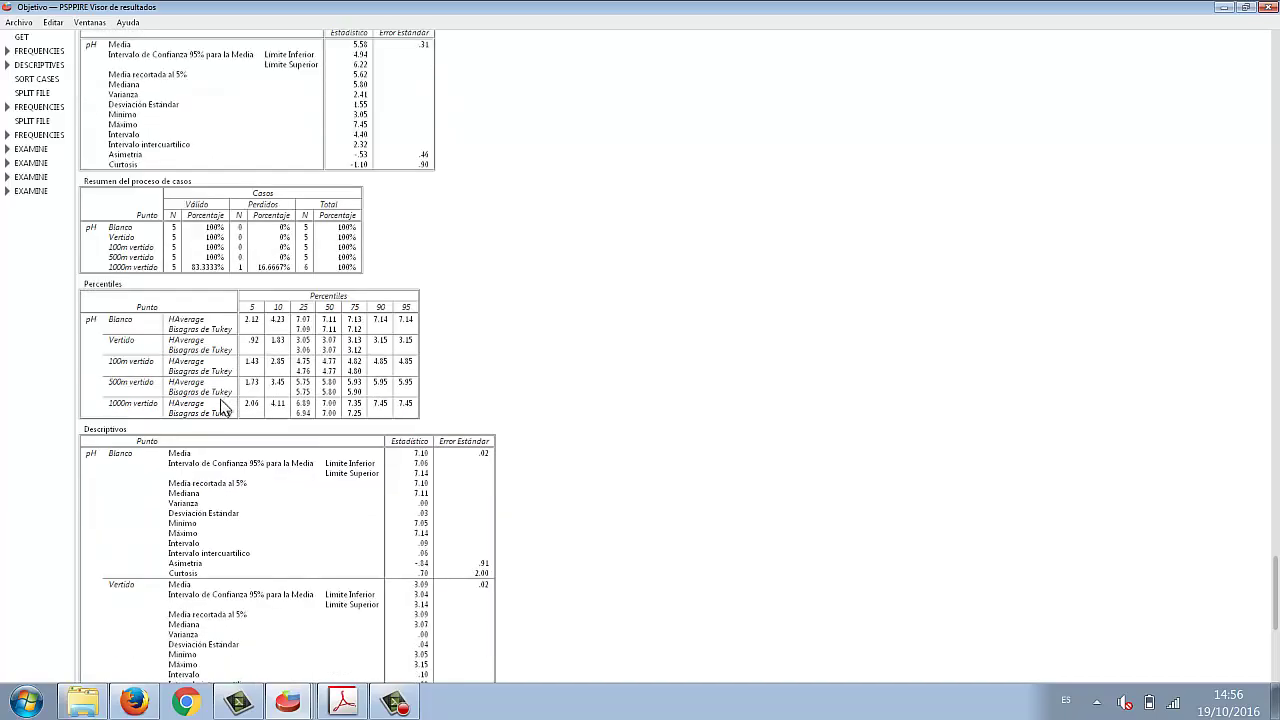
scroll(222, 405, down, 6)
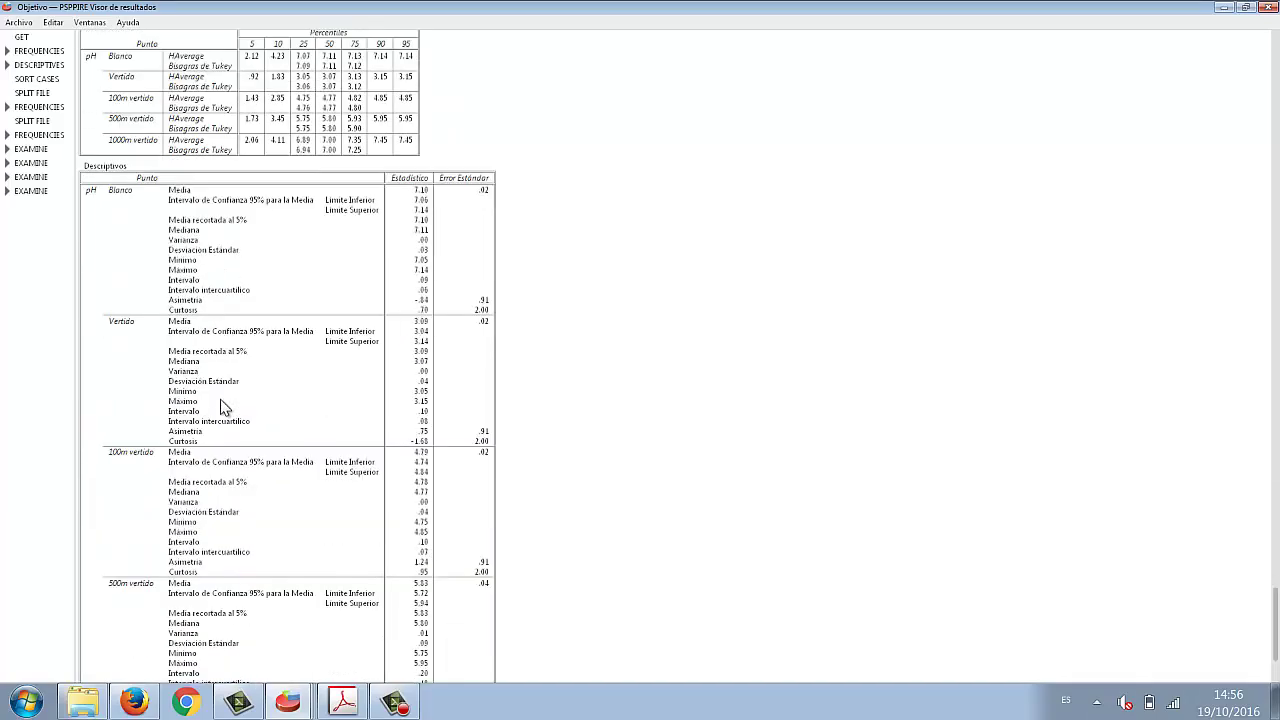
scroll(252, 335, up, 2)
scroll(252, 335, up, 1)
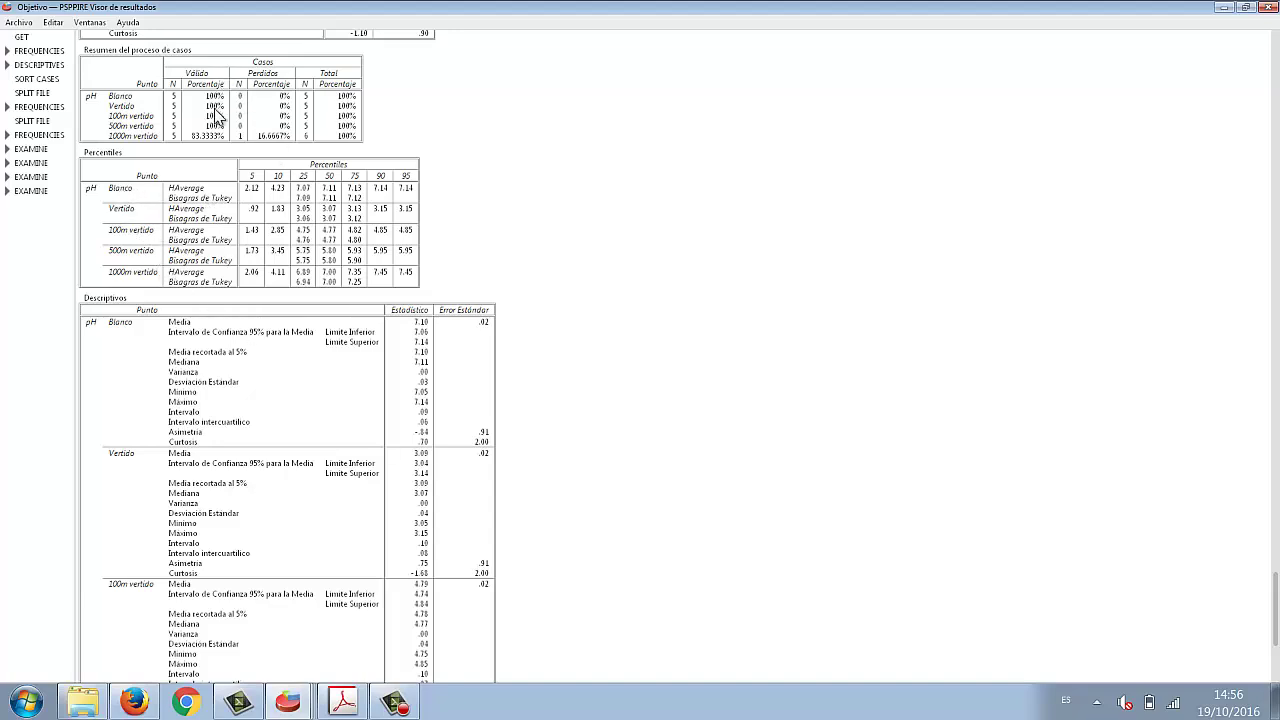
scroll(226, 390, down, 2)
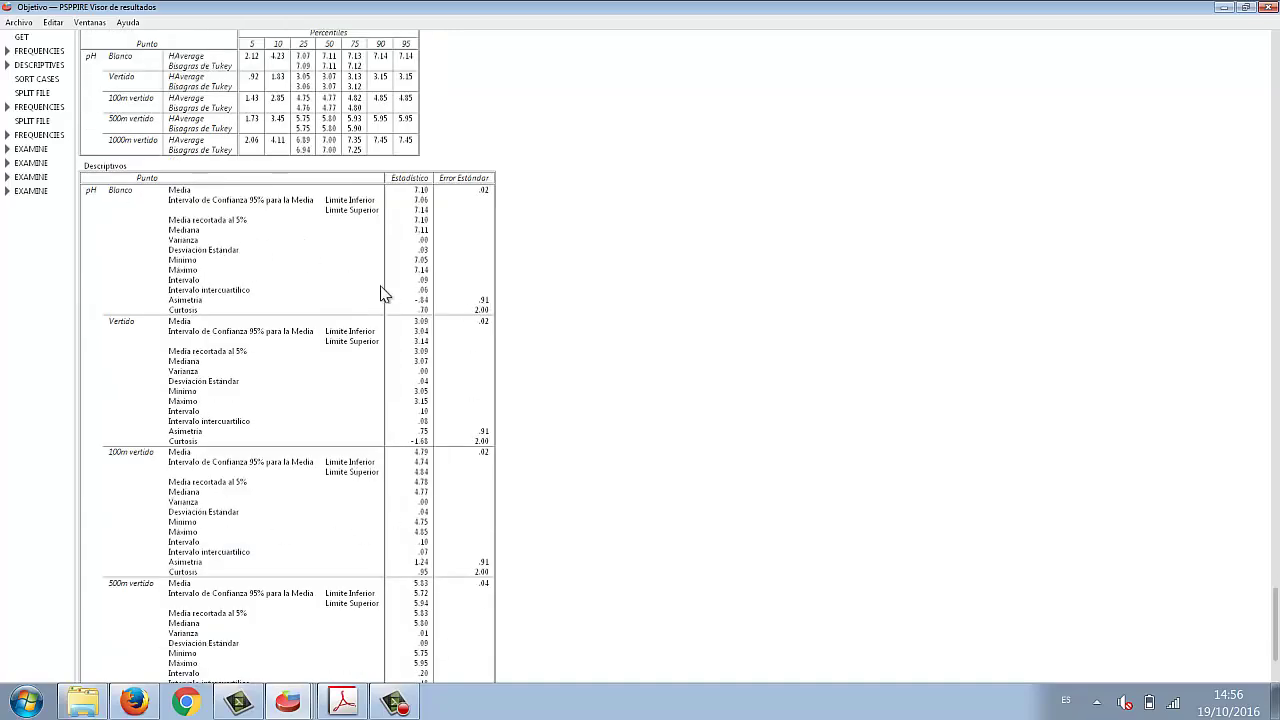
scroll(300, 240, up, 2)
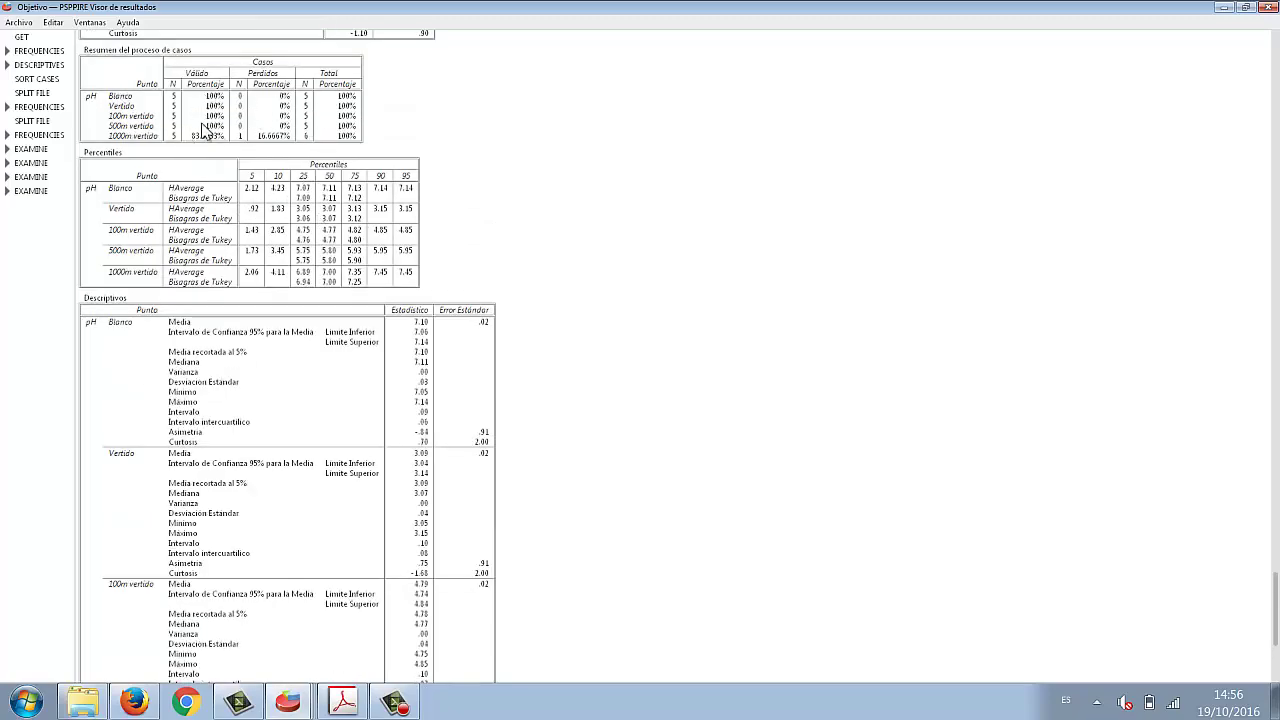
scroll(205, 295, down, 1)
scroll(203, 297, down, 1)
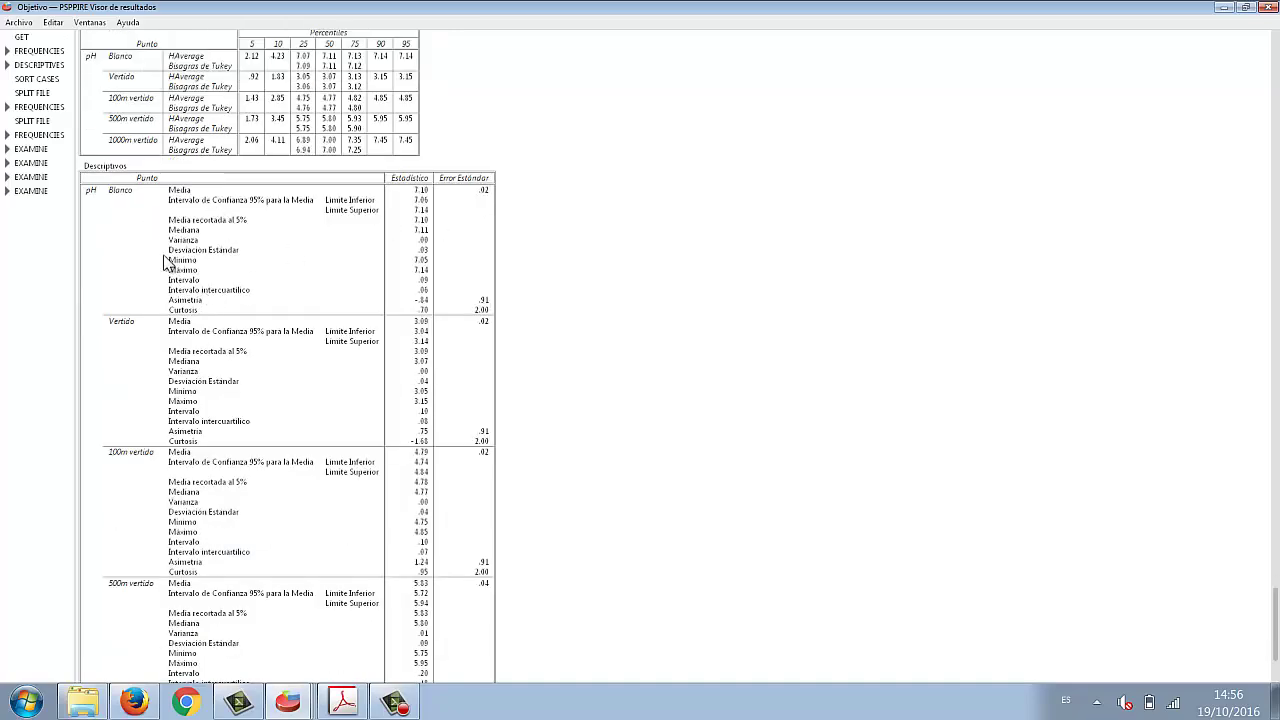
scroll(457, 571, down, 3)
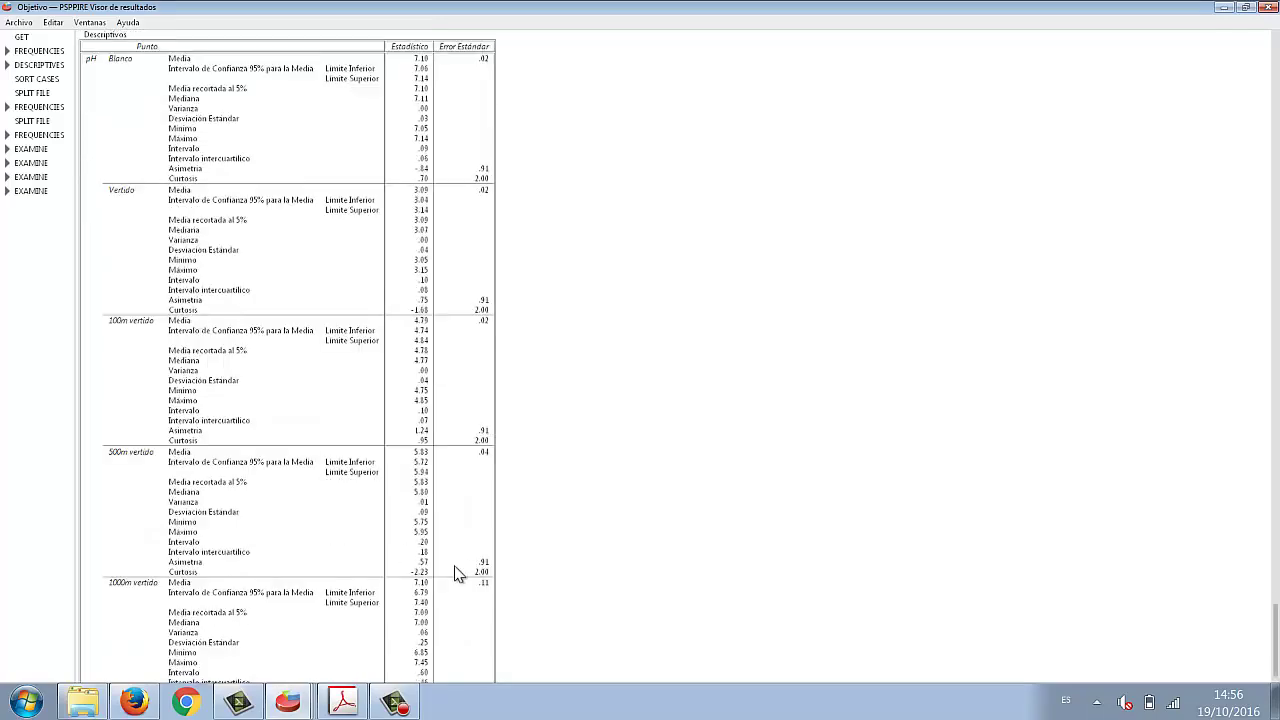
Step: Switch to 0.Práctica compu 1.pdf in Adobe Acrobat Pro and enlarge the page to read the Problema 1 cholesterol table
click(288, 700)
click(240, 605)
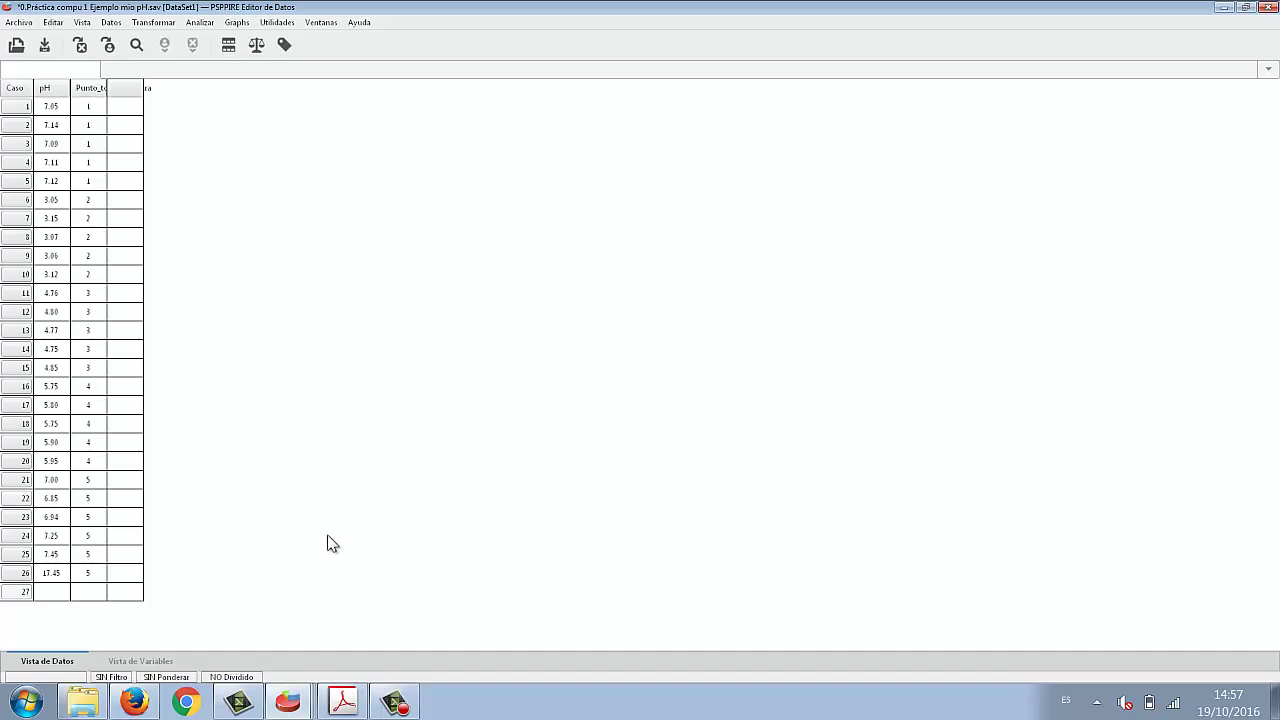
click(343, 702)
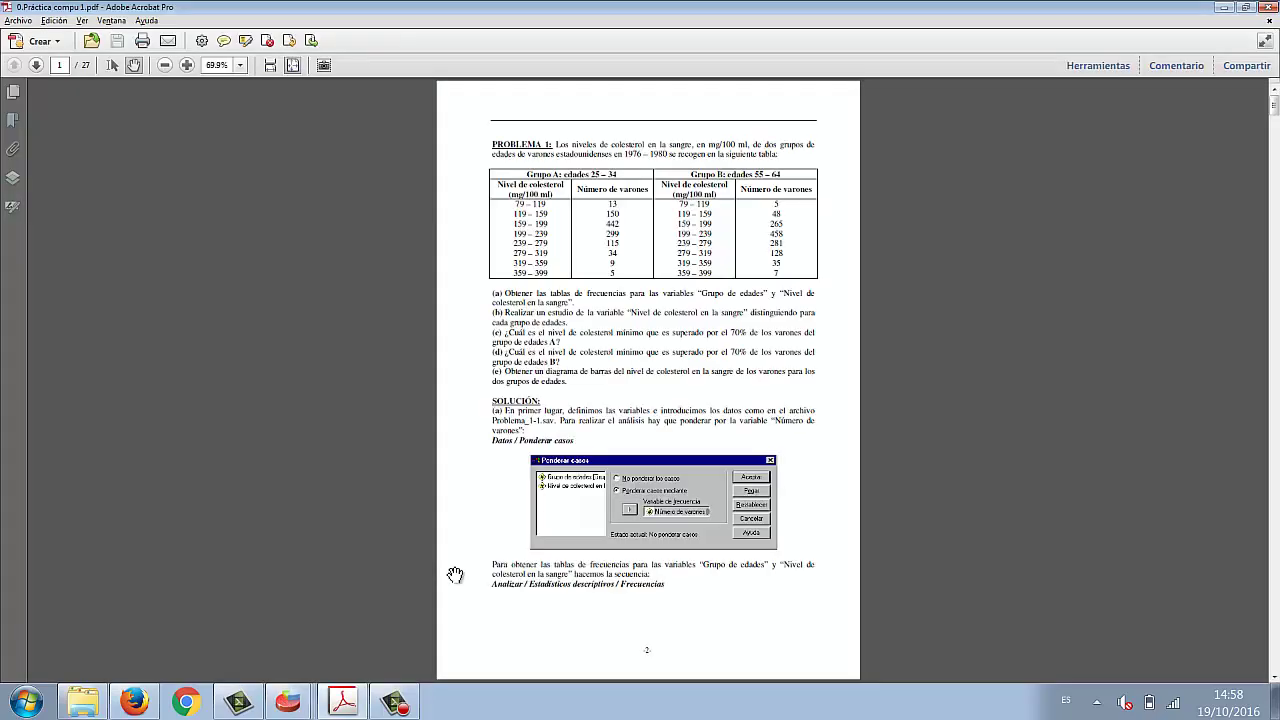
click(270, 66)
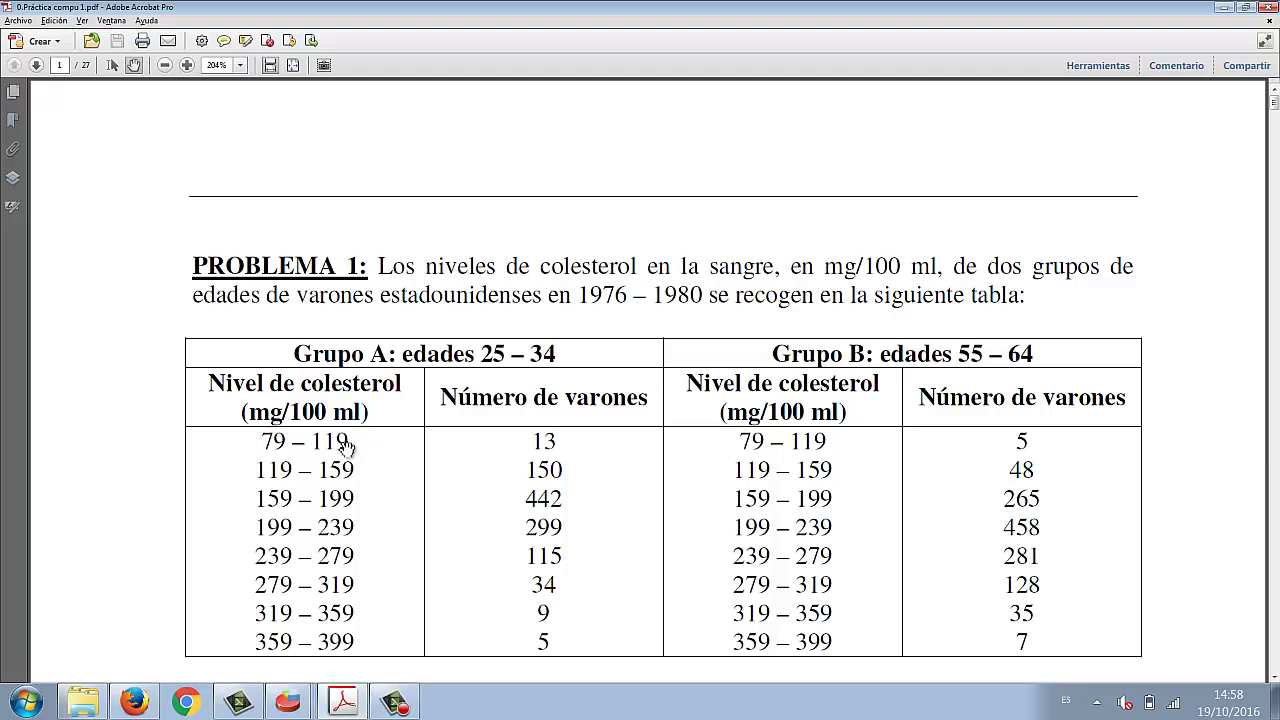
Step: Switch back to PSPPIRE and bring up the Problema_1-1.sav dataset
click(291, 701)
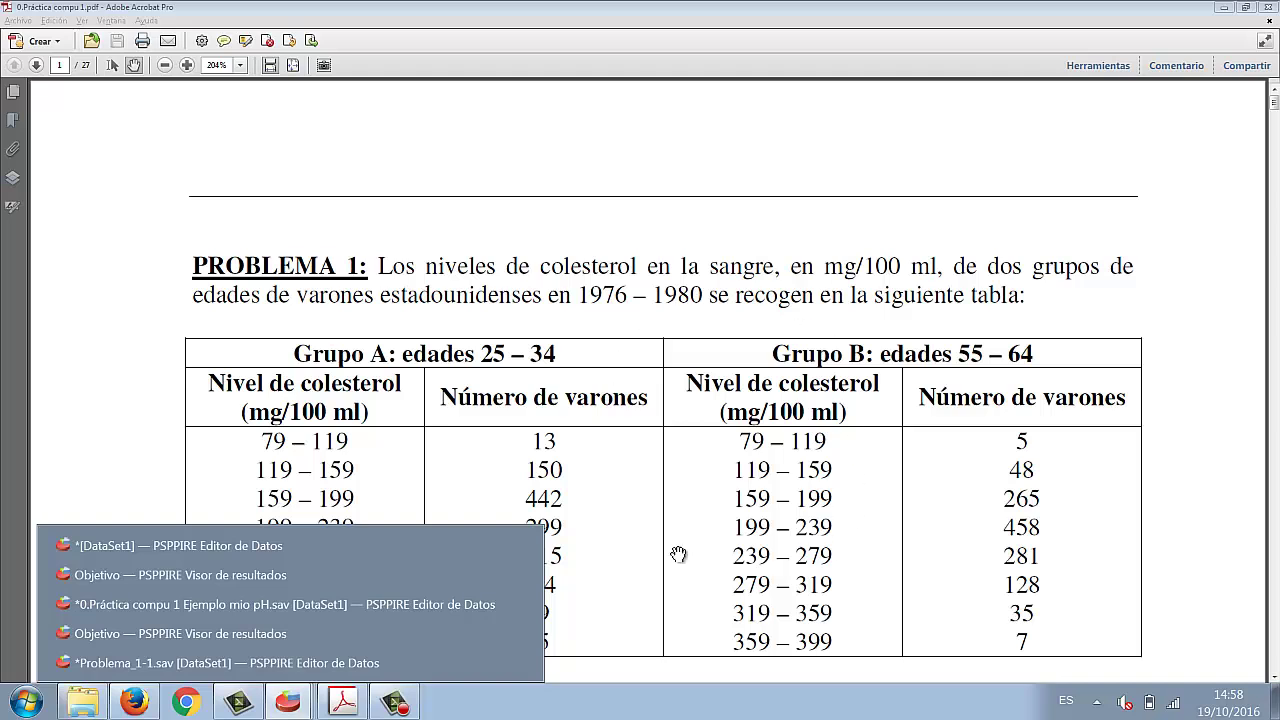
click(255, 662)
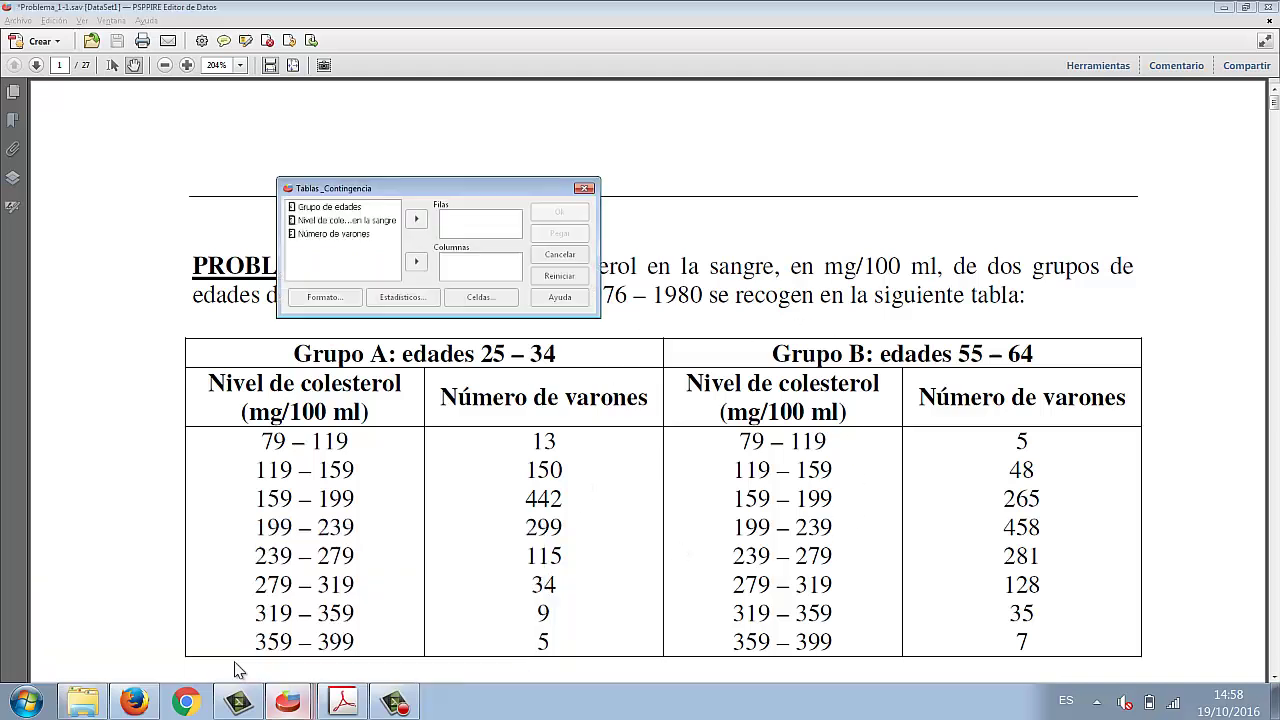
Step: Weight the cases by Número de varones as the frequency variable and bring up the results viewer
click(585, 188)
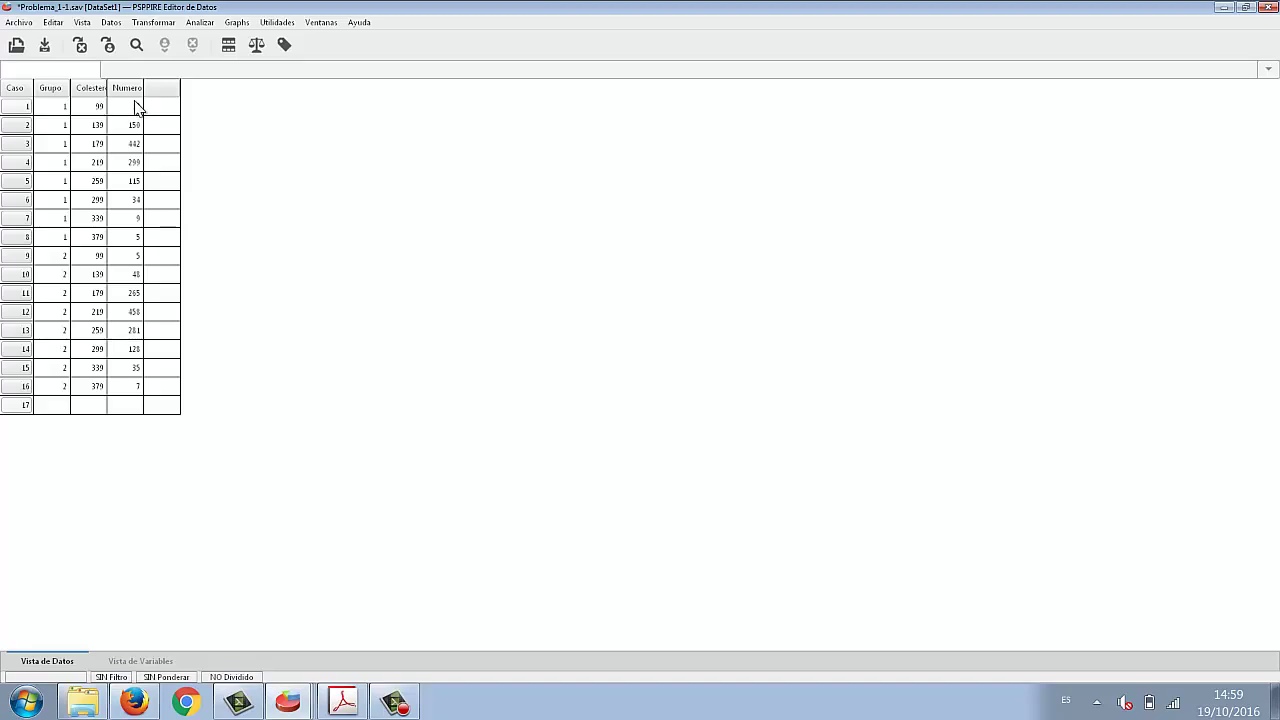
click(113, 25)
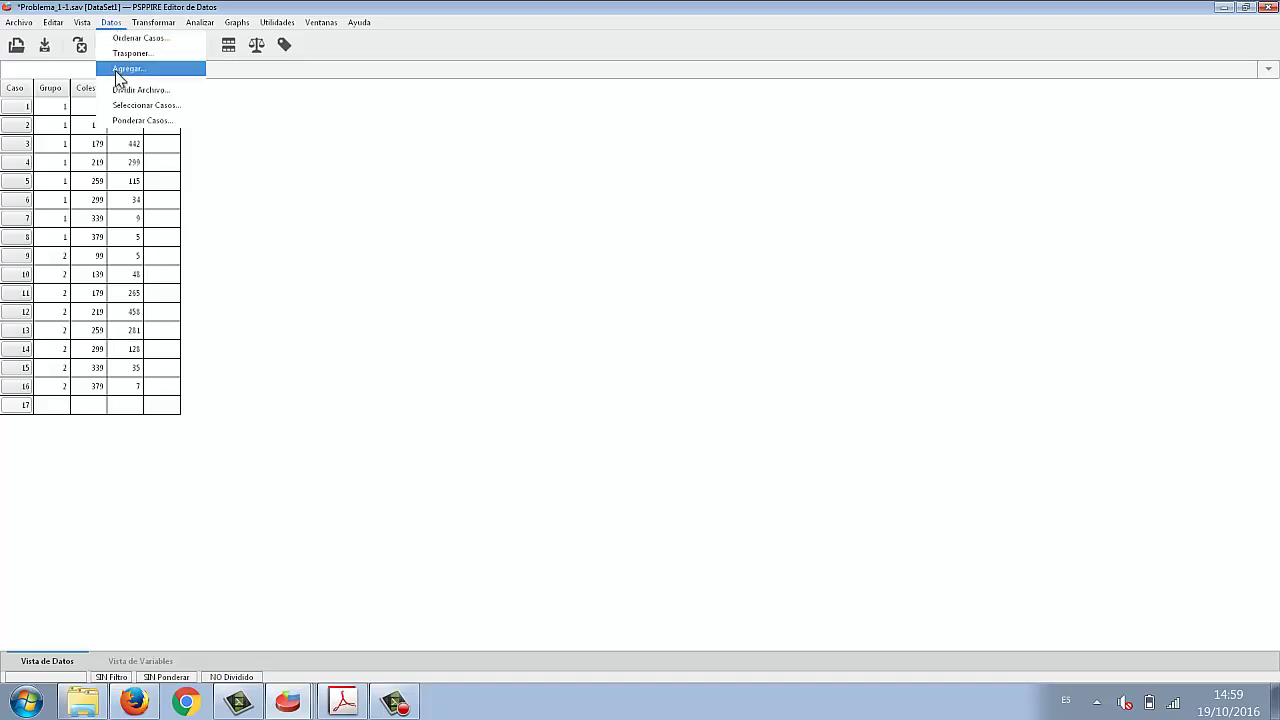
click(126, 121)
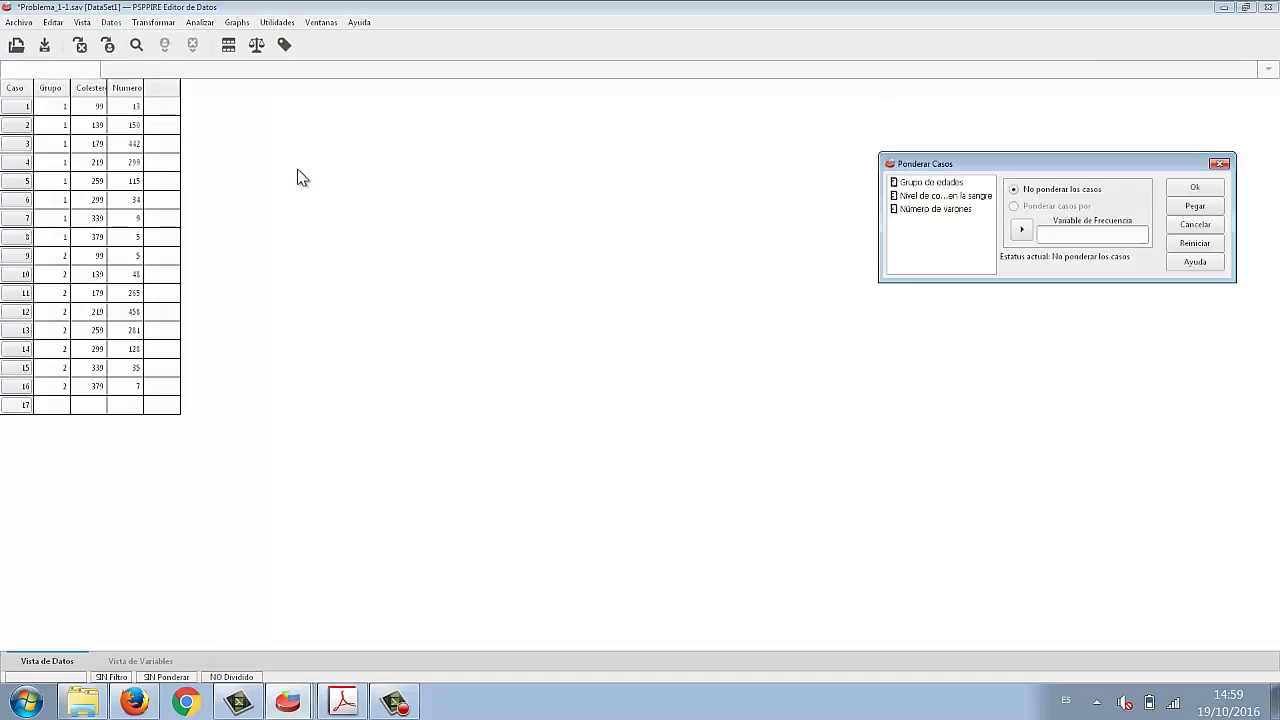
drag(1070, 160, 664, 199)
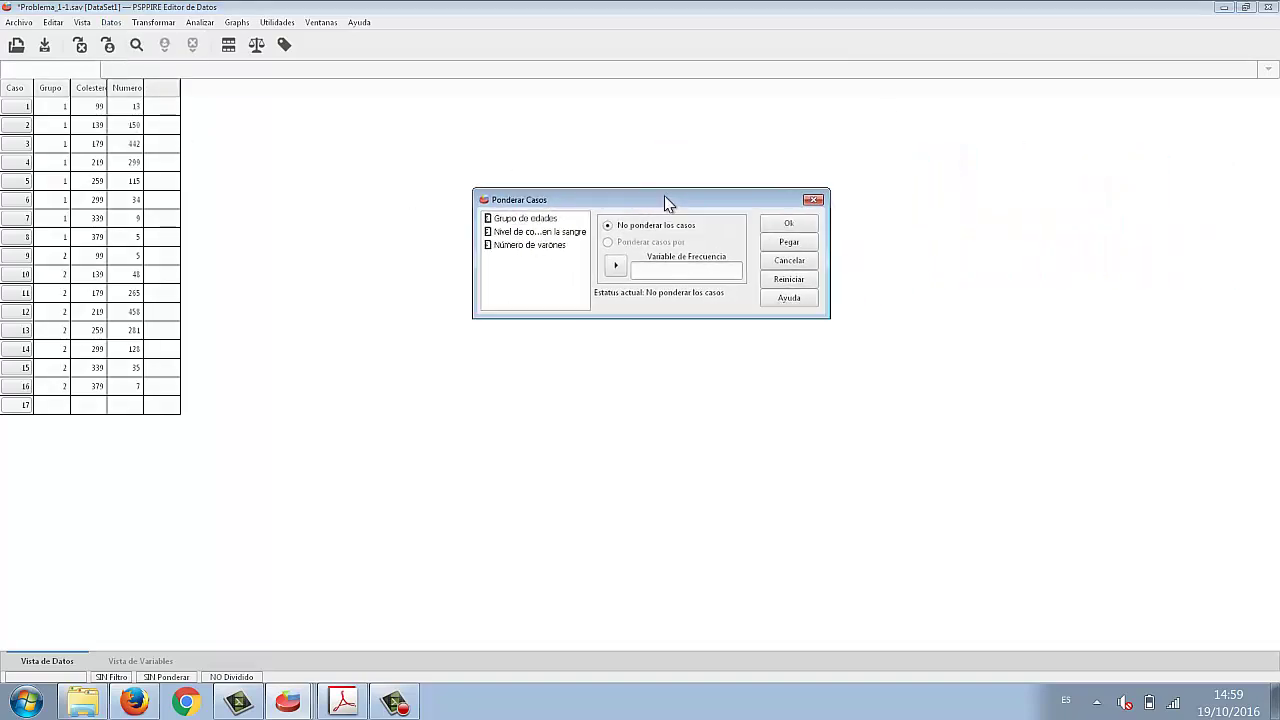
click(538, 252)
click(617, 268)
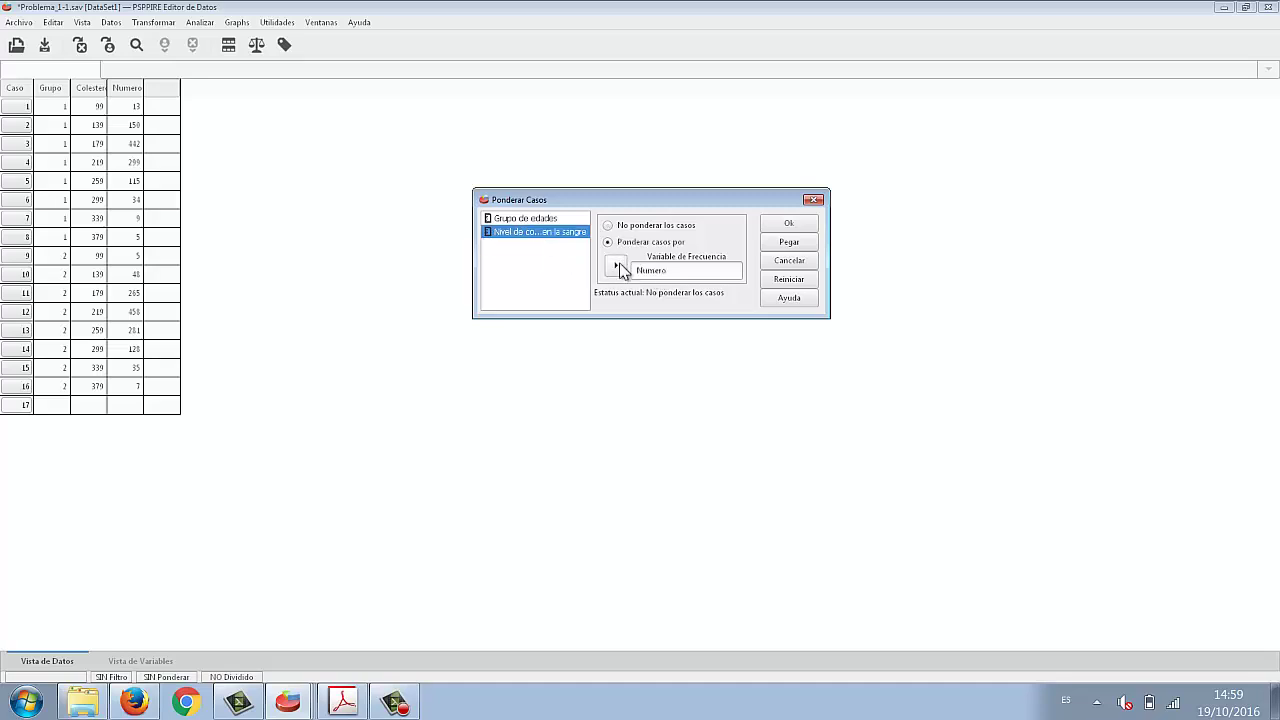
click(789, 223)
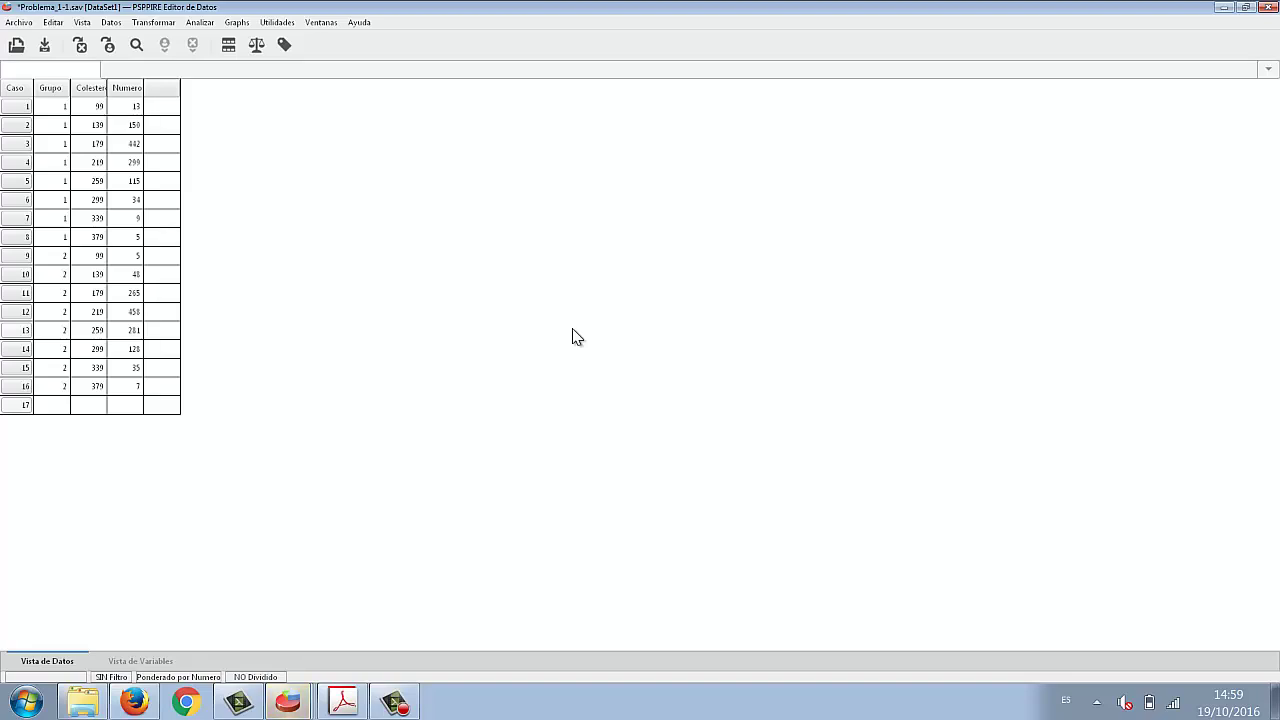
click(288, 702)
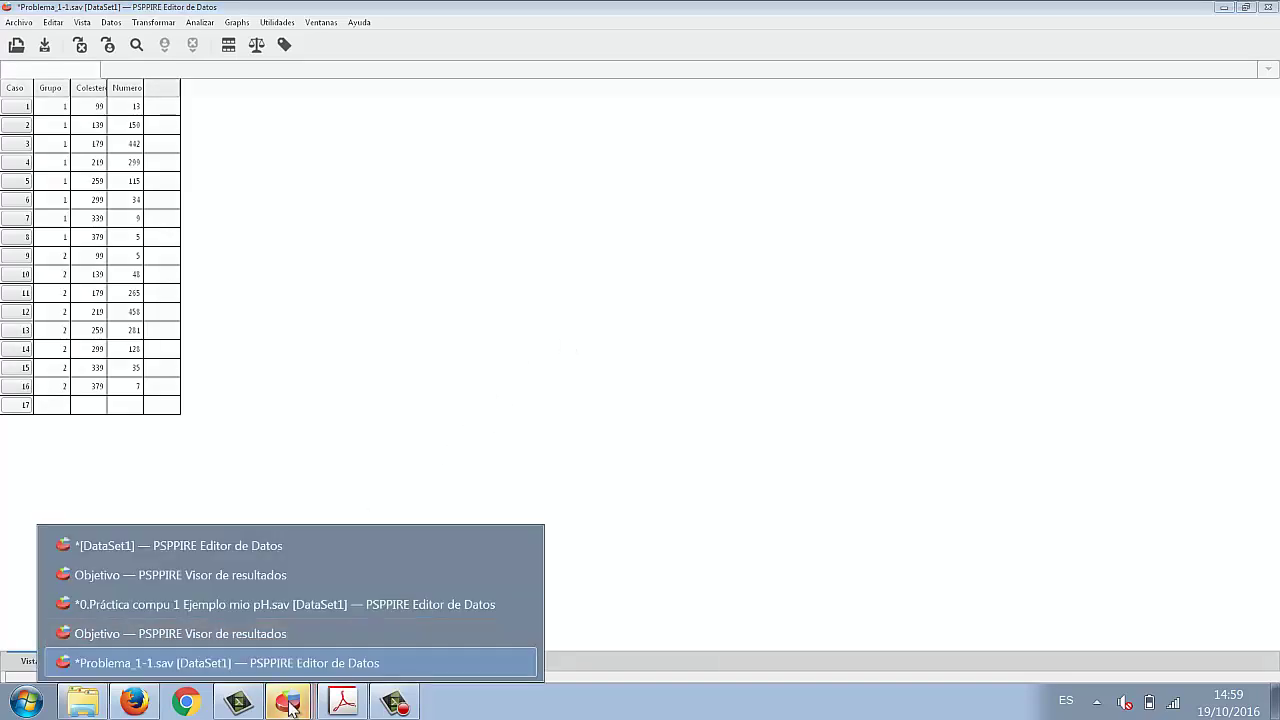
click(224, 636)
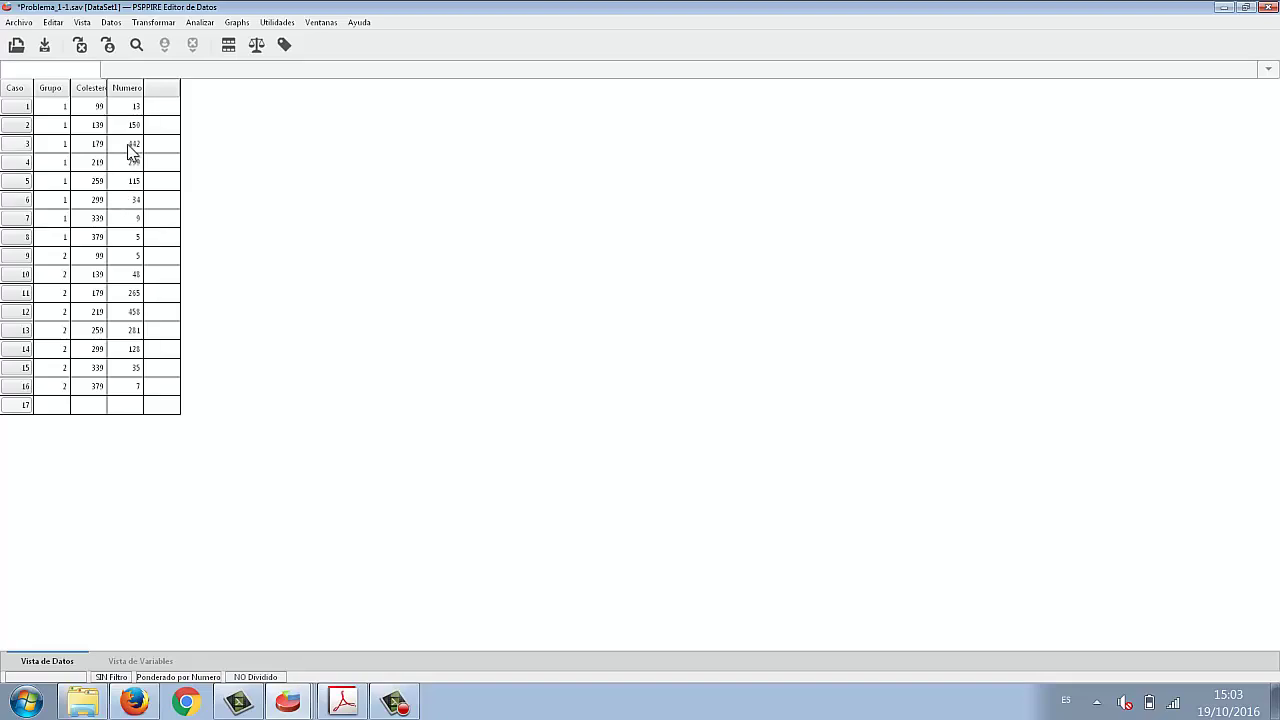
Step: Run a cross-tabulation with Grupo de edades as rows and Nivel de colesterol en la sangre as columns
click(200, 24)
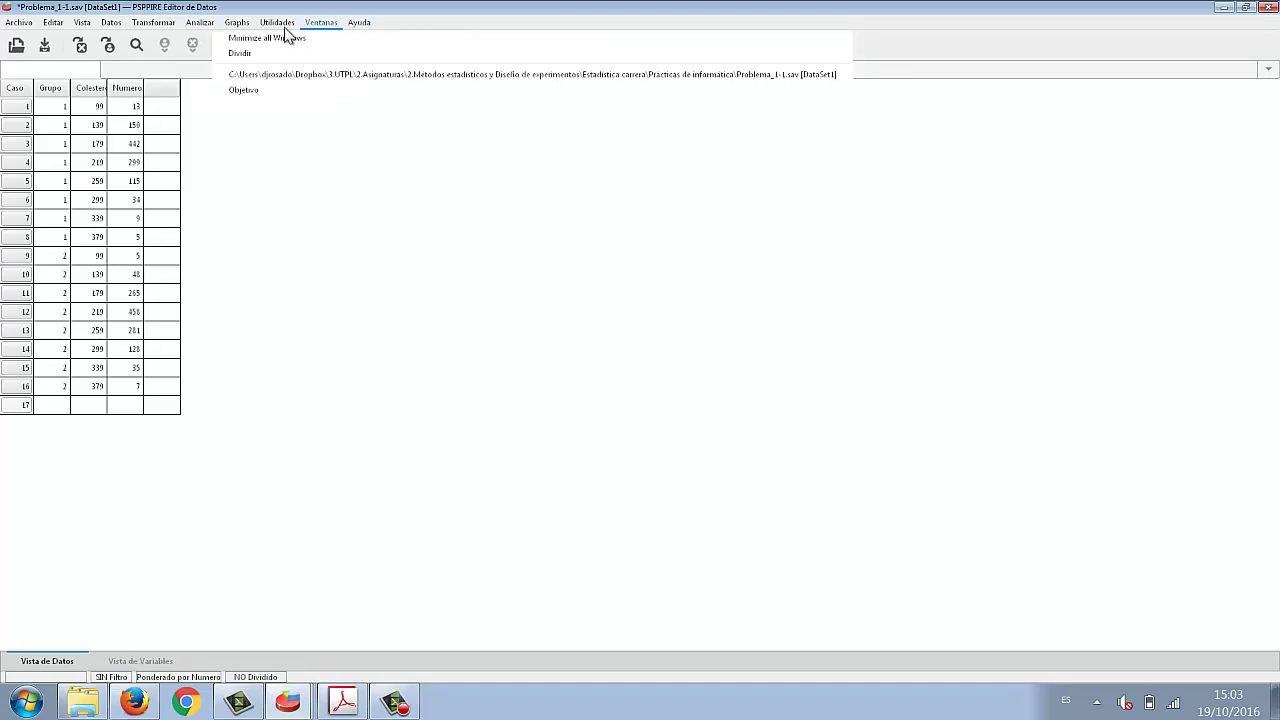
mouse_move(337, 42)
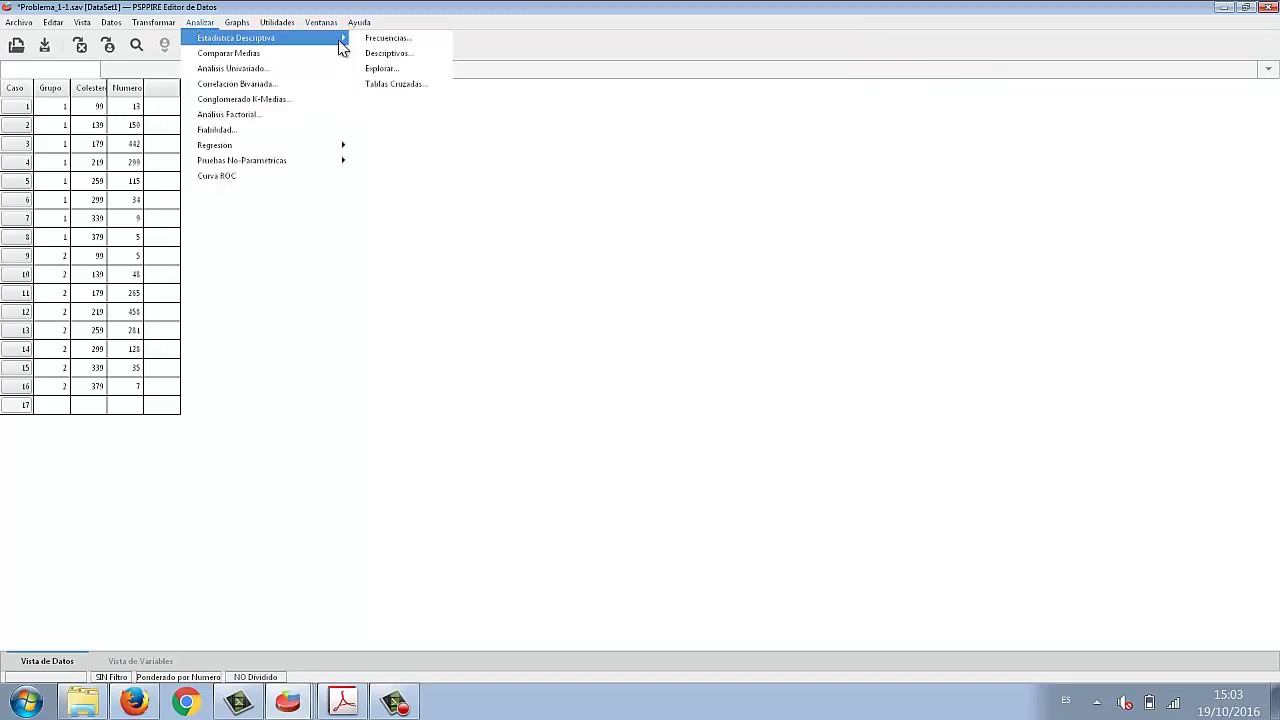
click(390, 87)
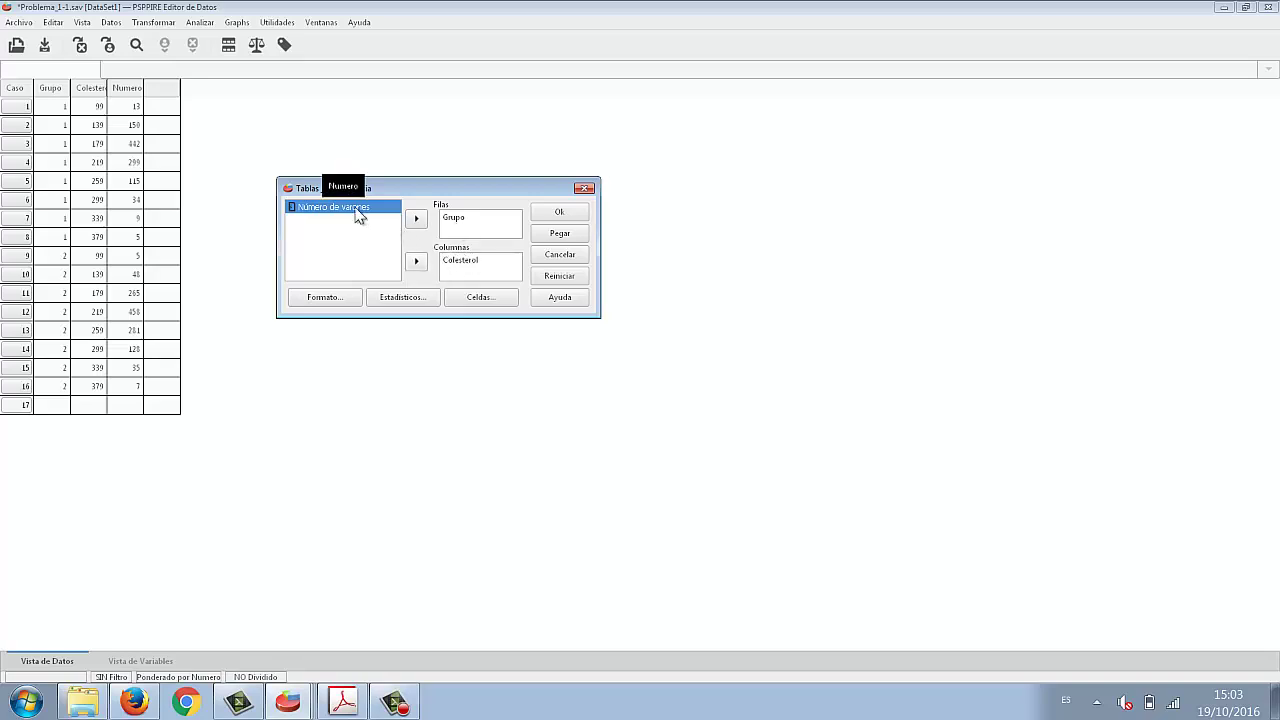
click(558, 216)
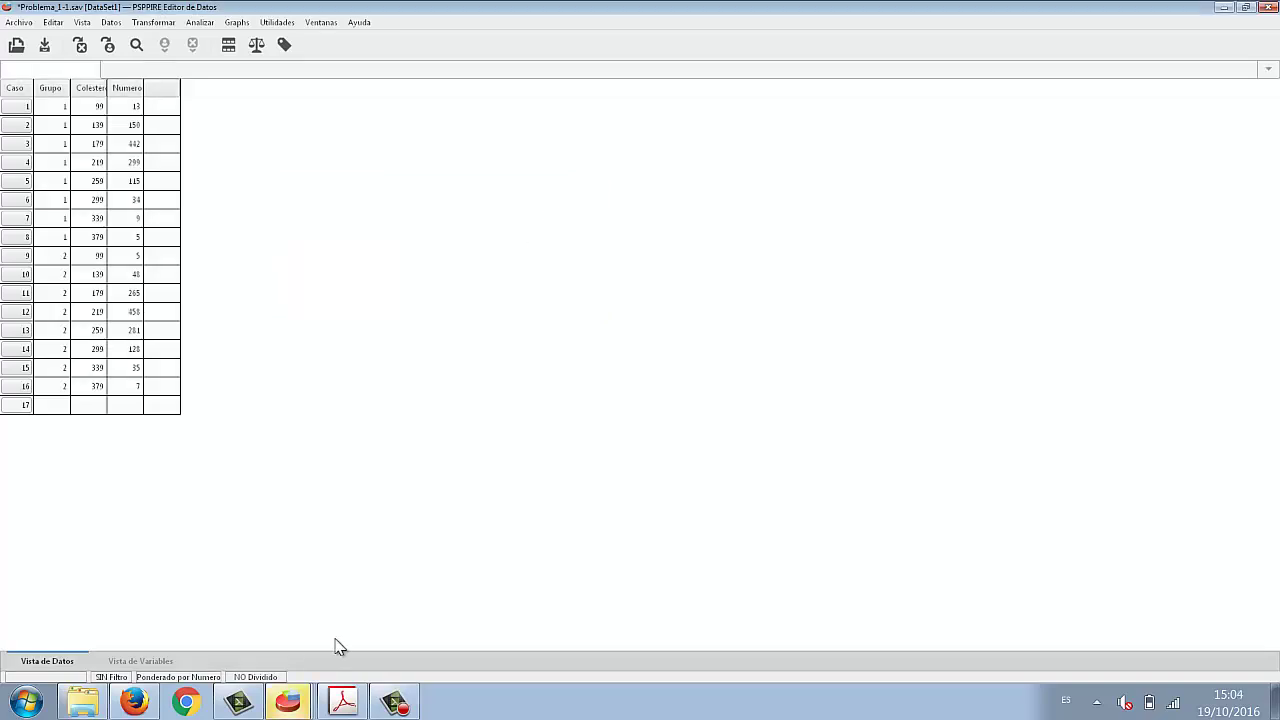
Step: Examine the new crosstab of age group by cholesterol level and its chi-square tests in the results viewer
click(288, 702)
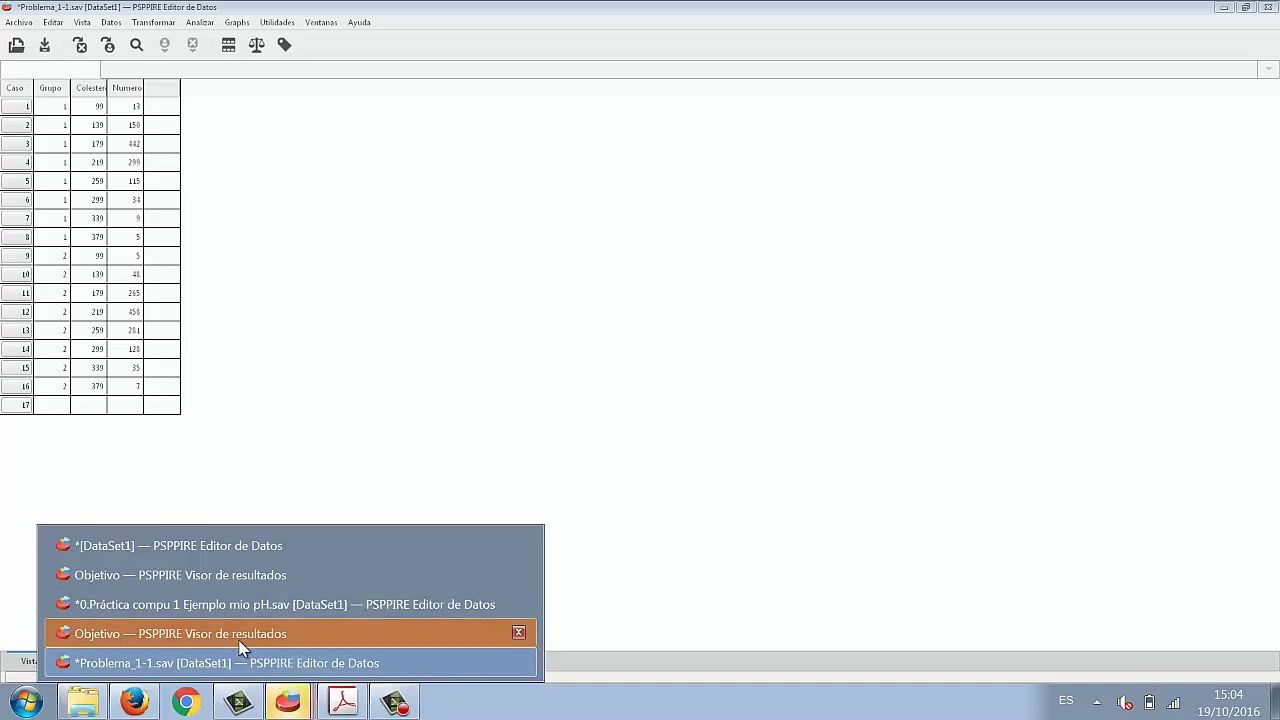
click(240, 640)
scroll(250, 595, down, 10)
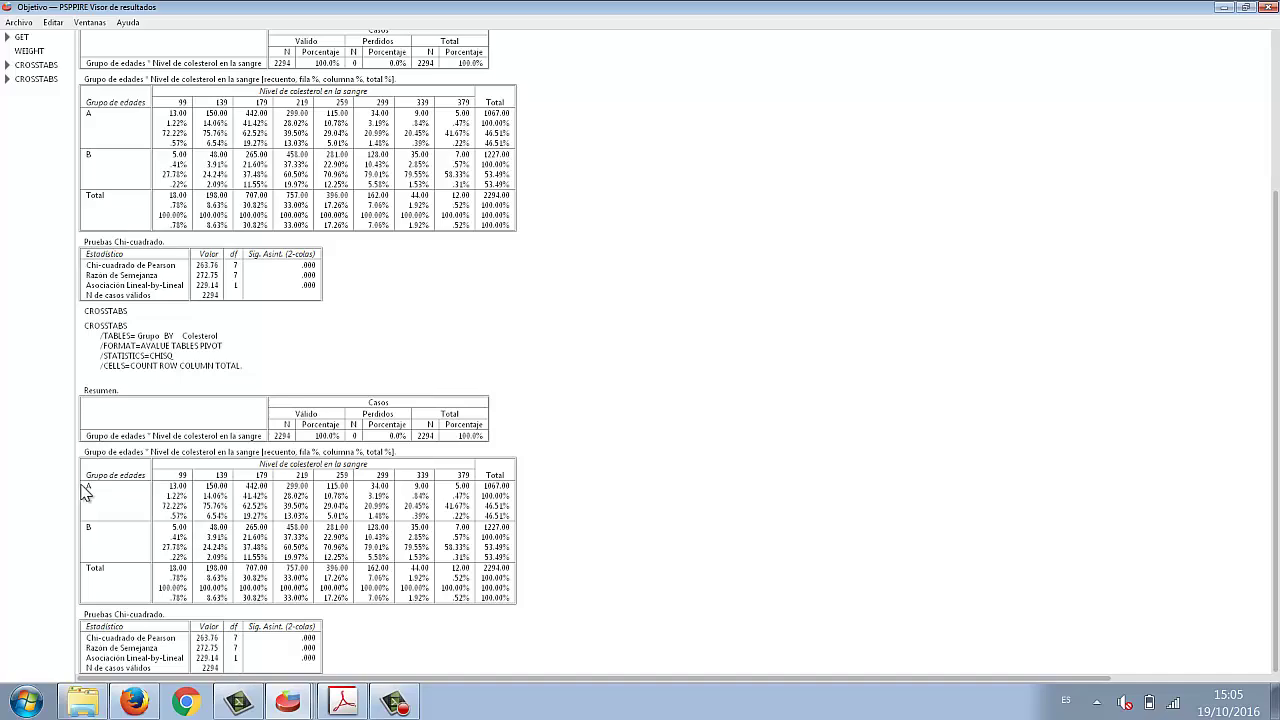
click(394, 702)
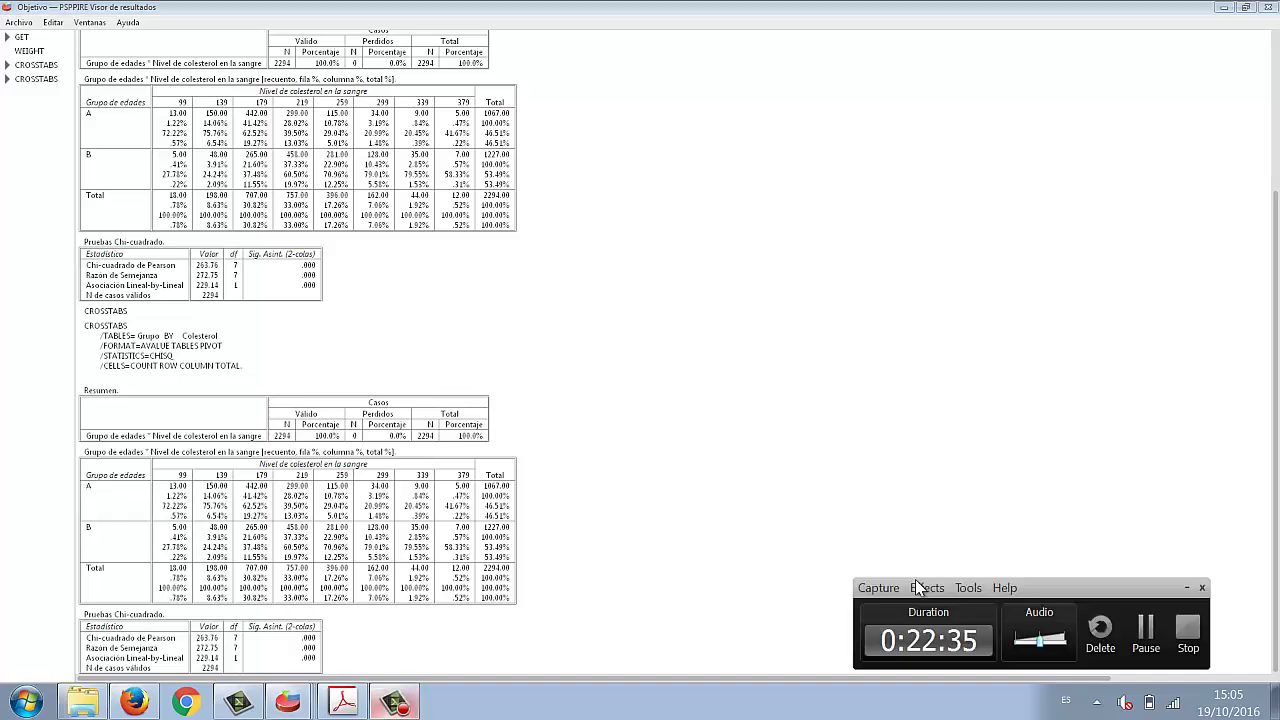